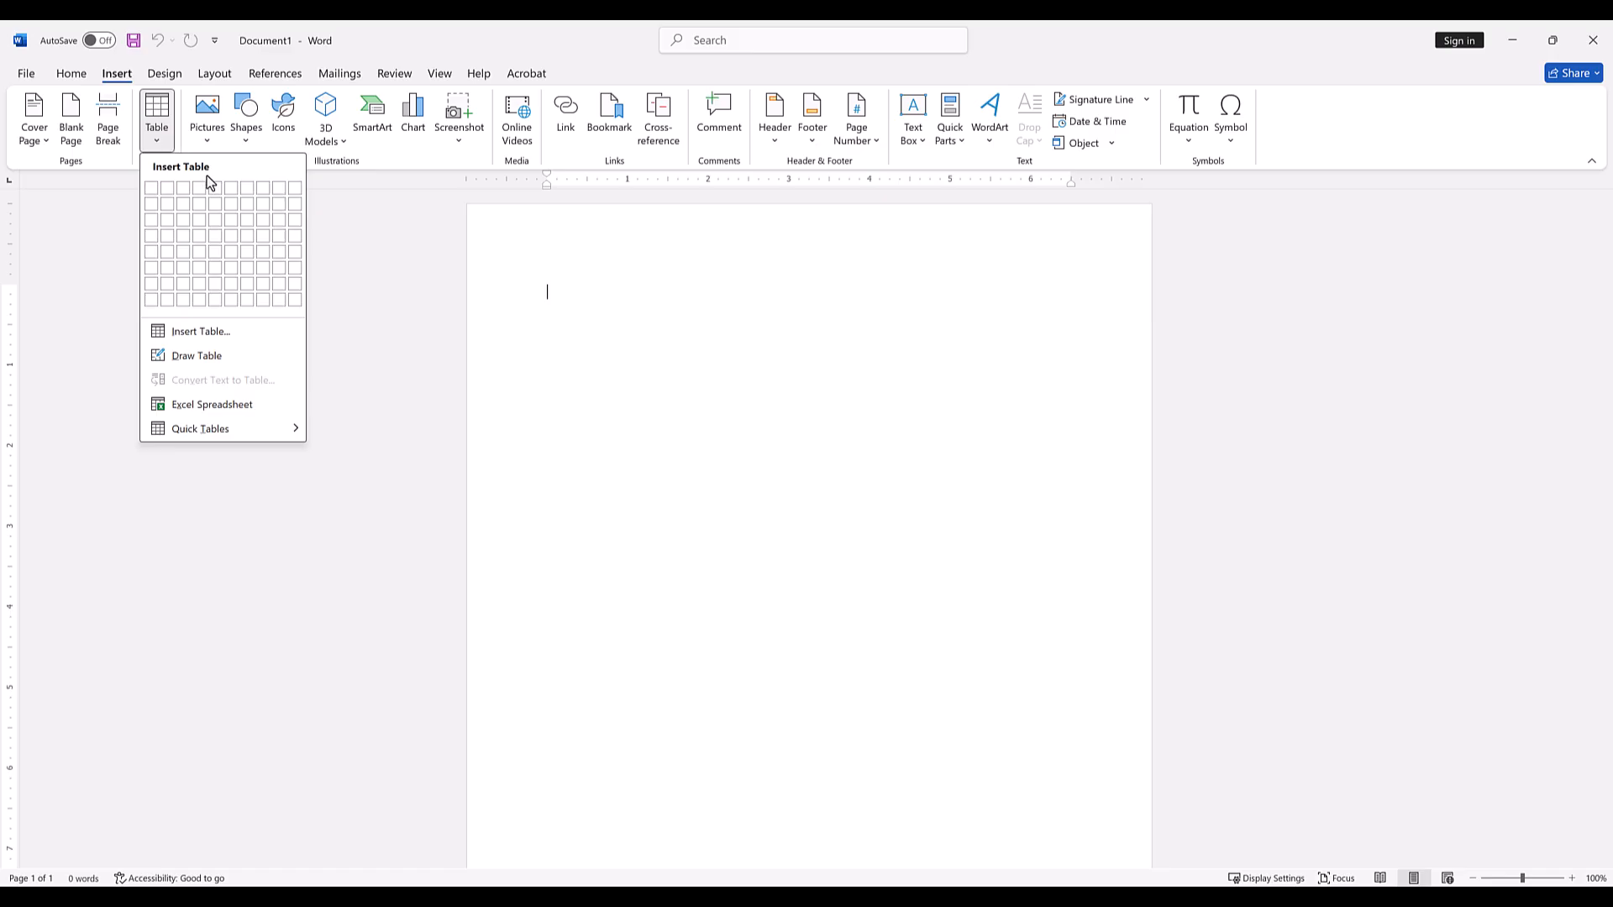
# Insert a table with six columns and eight rows, and add a new row above its first row.
pyautogui.click(230, 302)
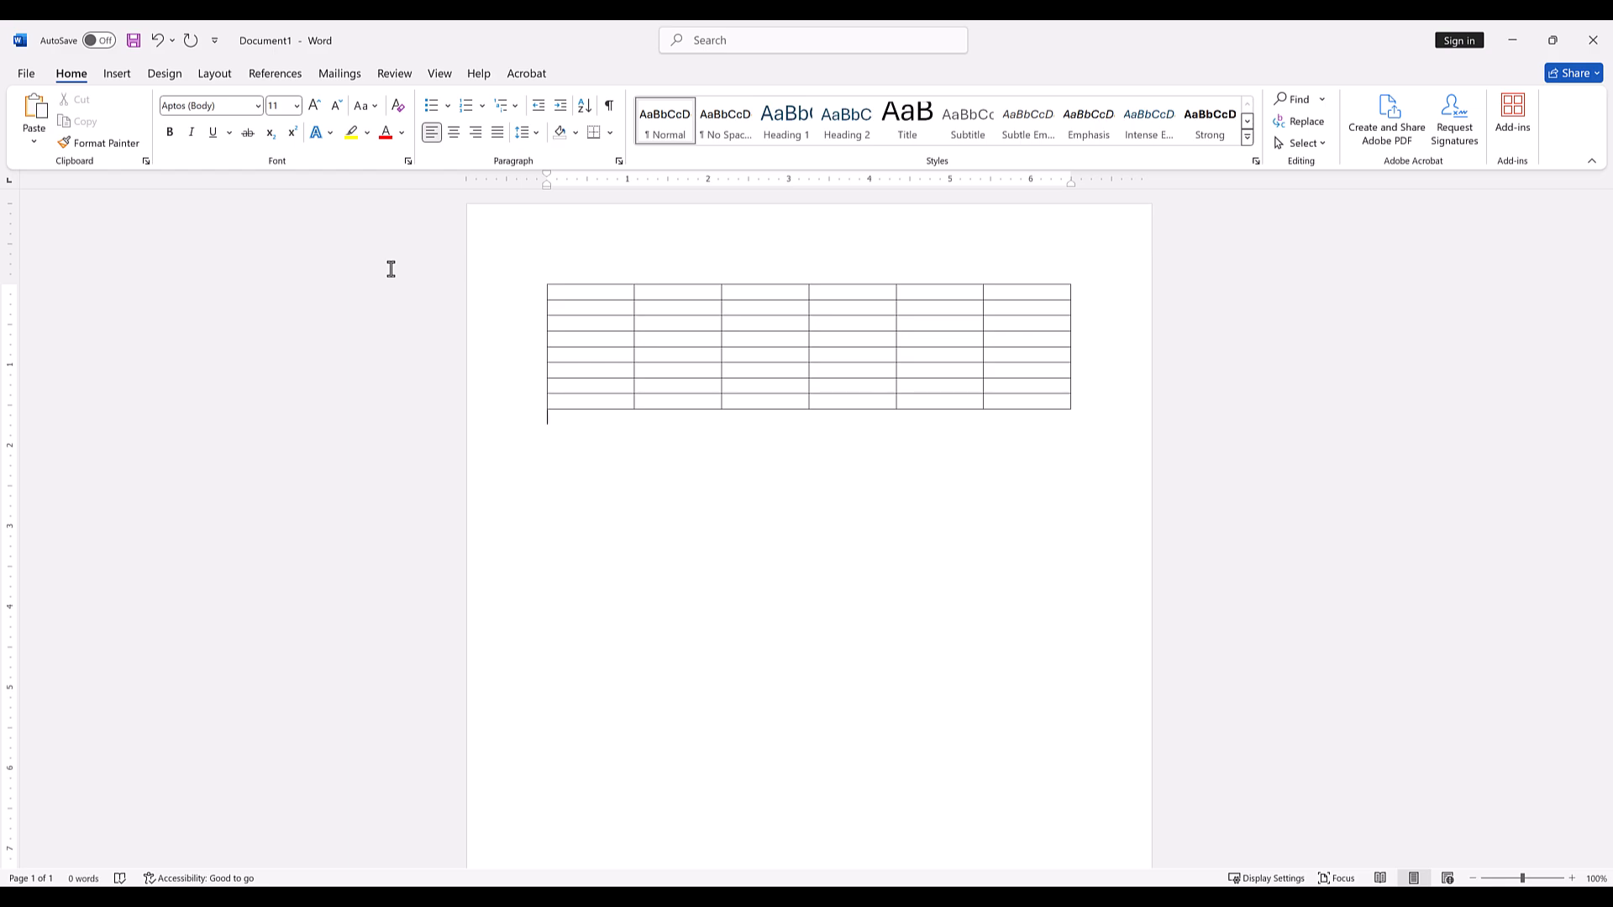
pyautogui.click(553, 291)
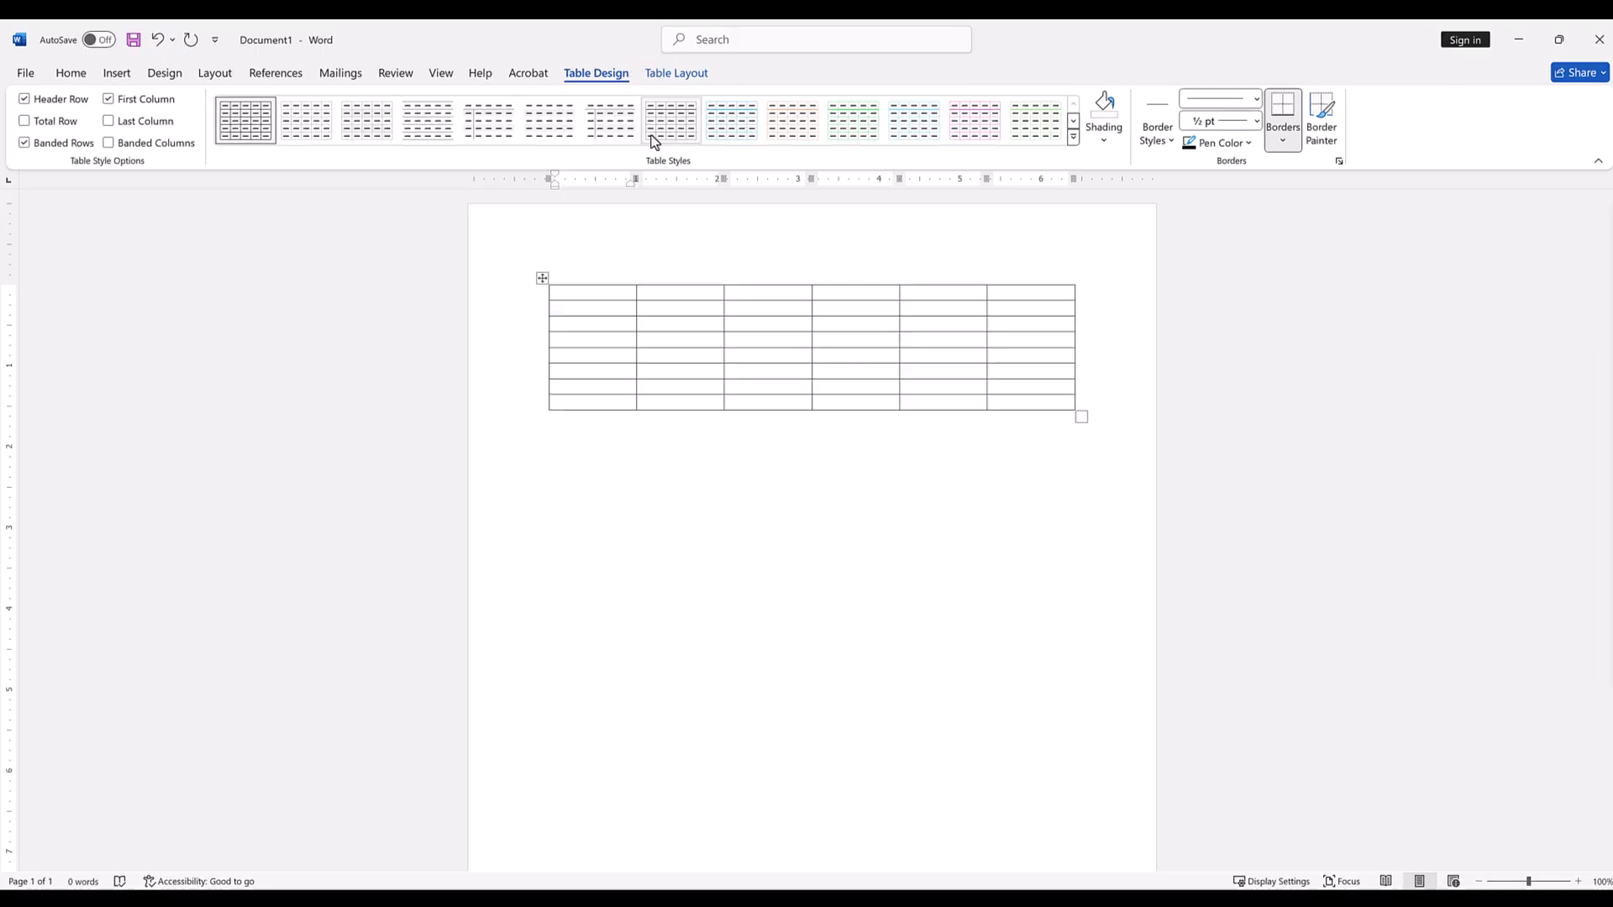
pyautogui.click(675, 74)
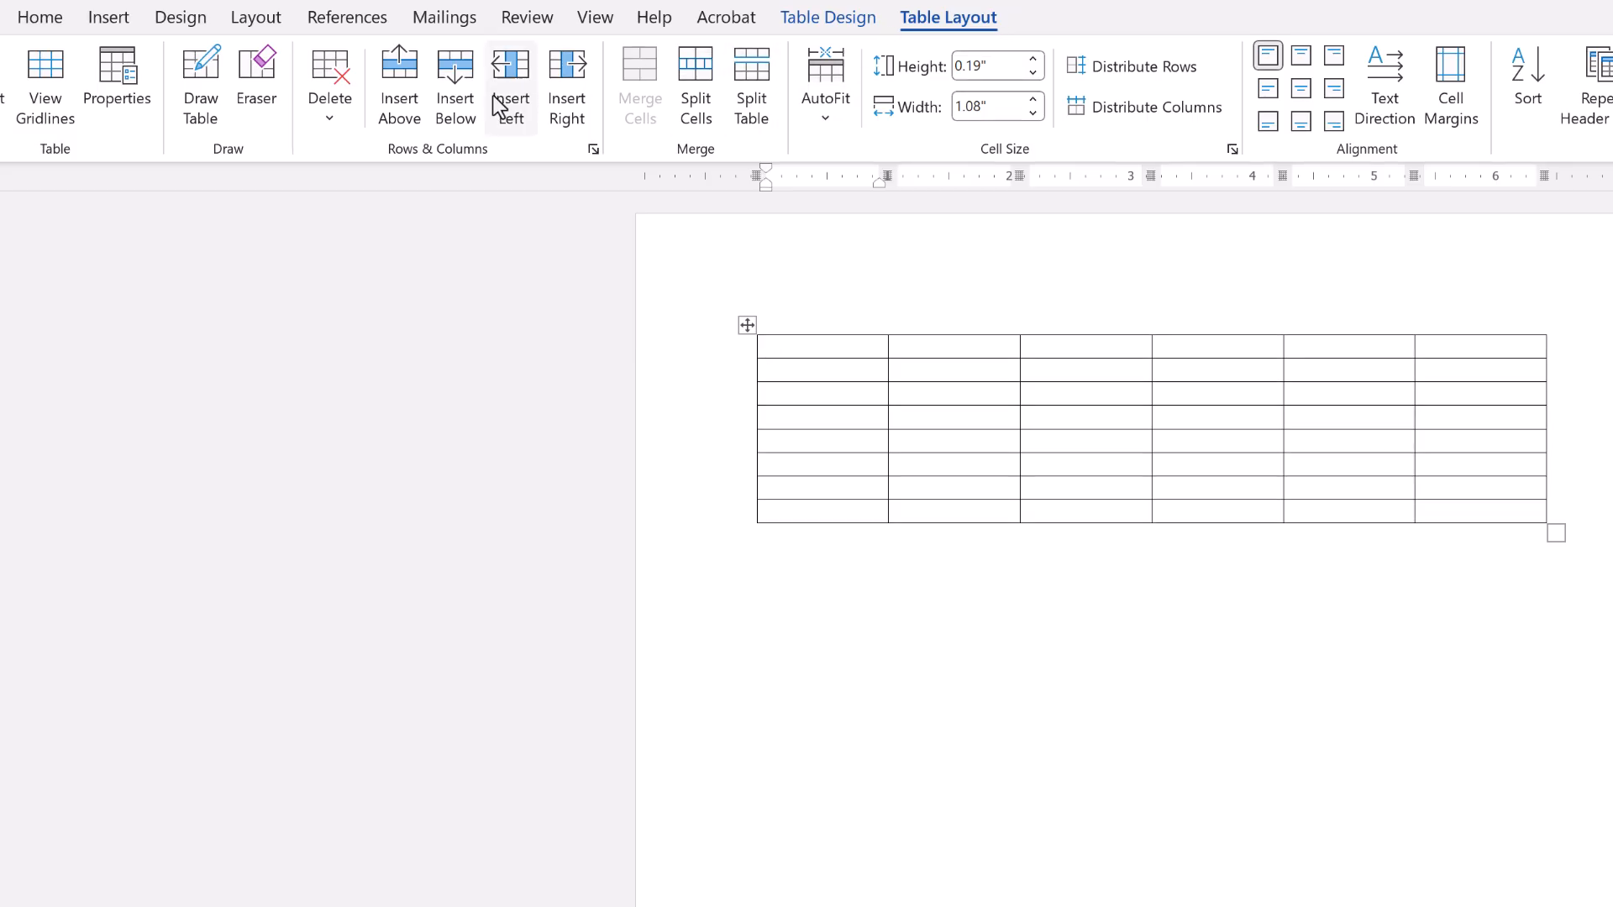
pyautogui.click(407, 118)
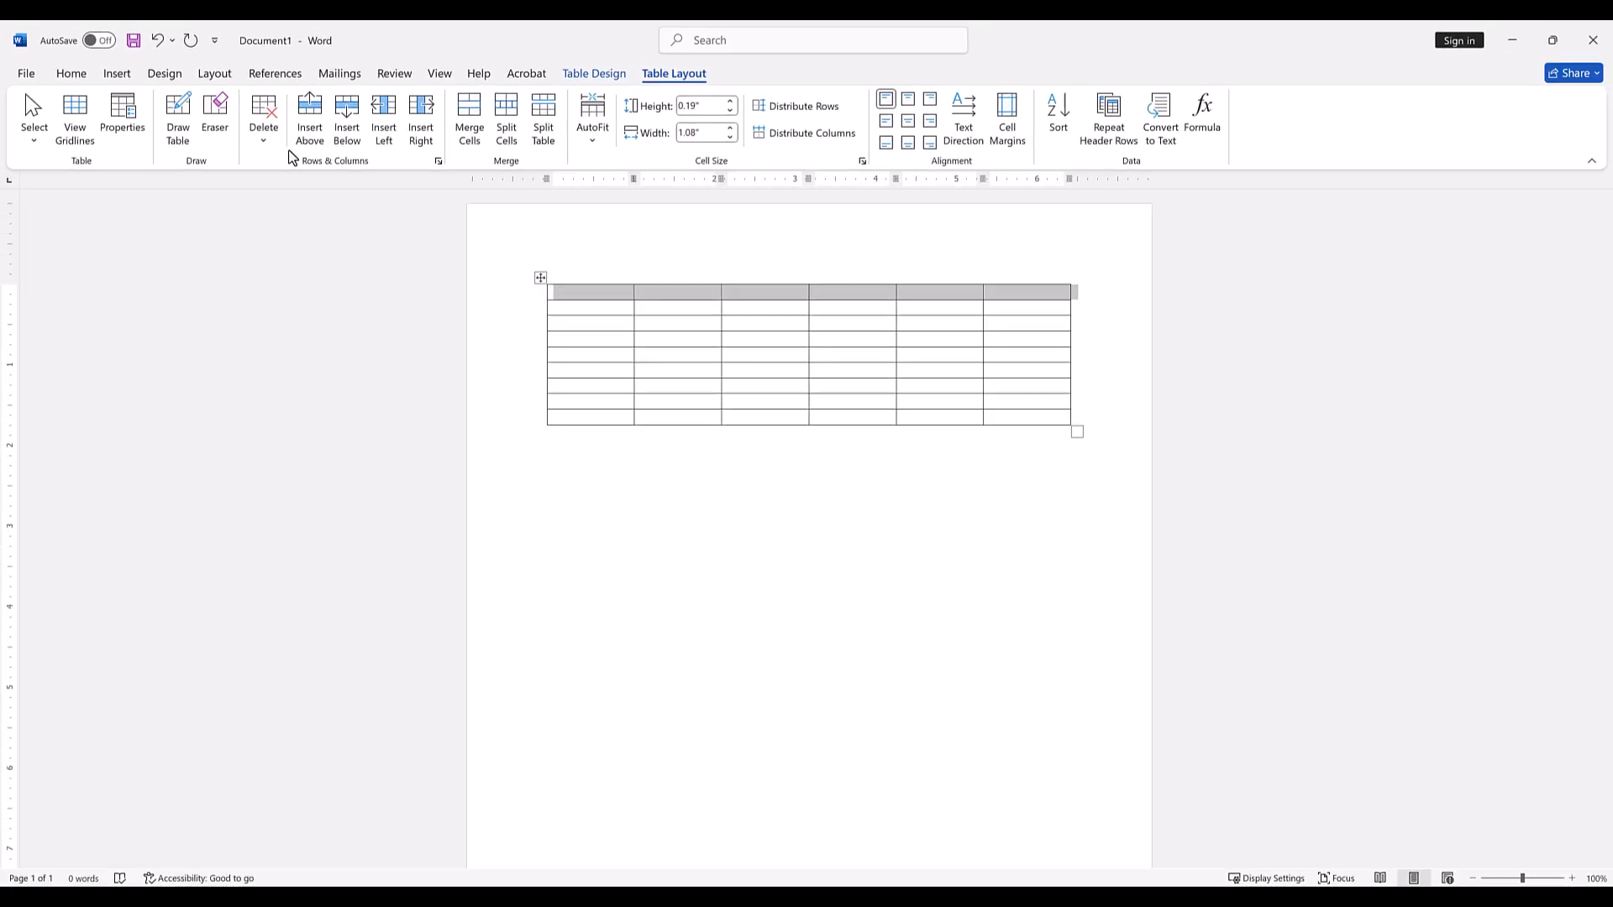
# Merge the cells of the new top row into one and set the row's height to 0.7".
pyautogui.click(470, 133)
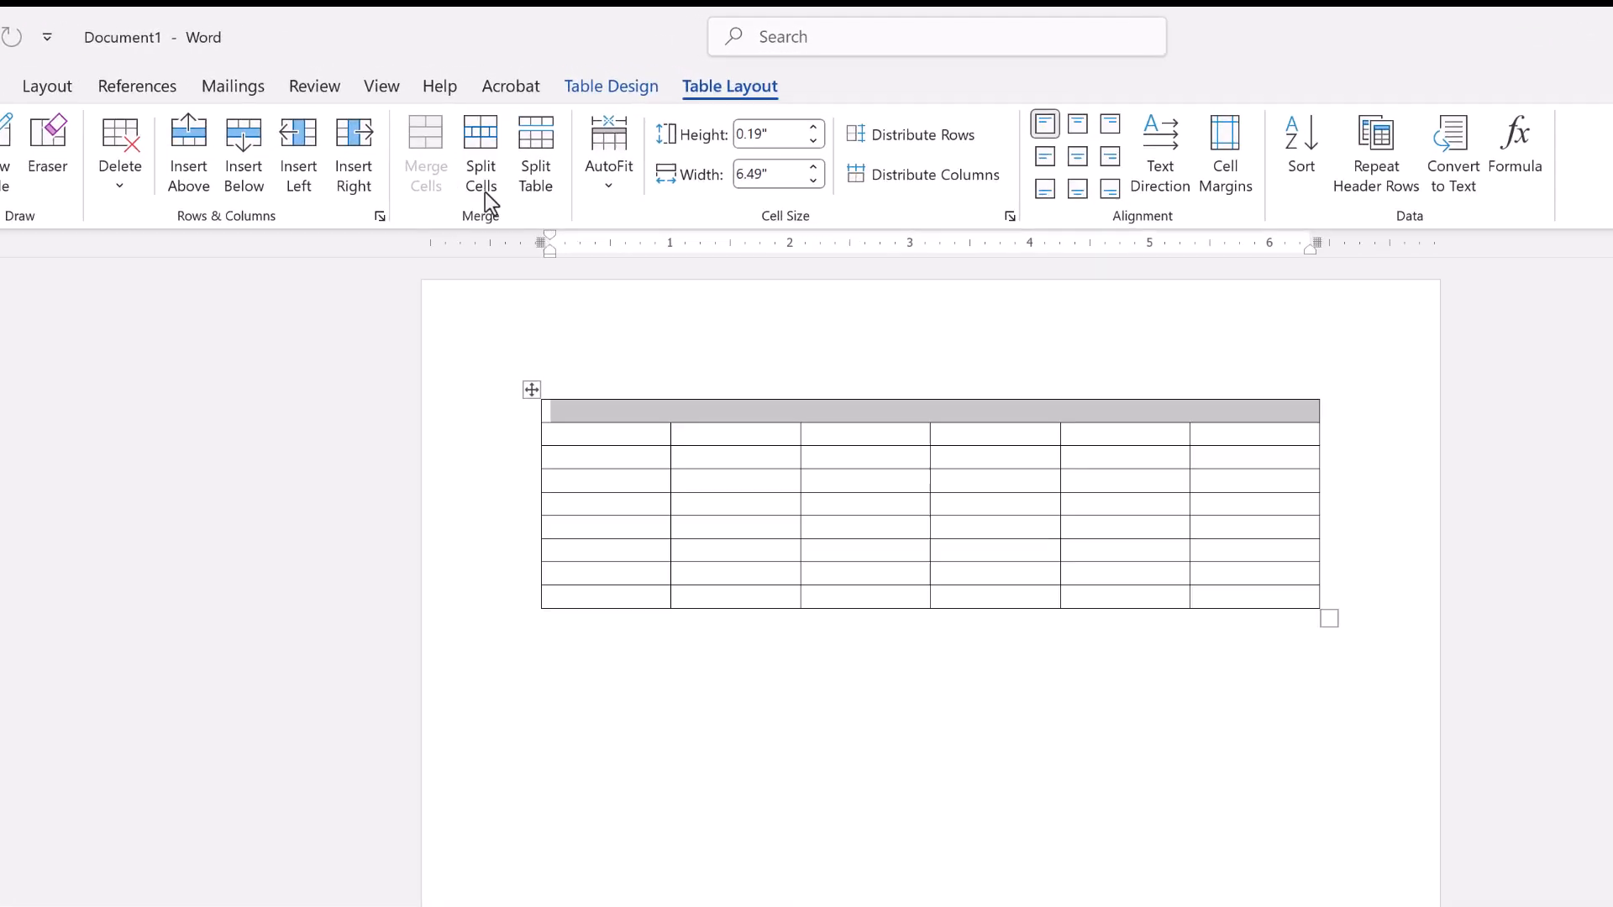
pyautogui.click(764, 147)
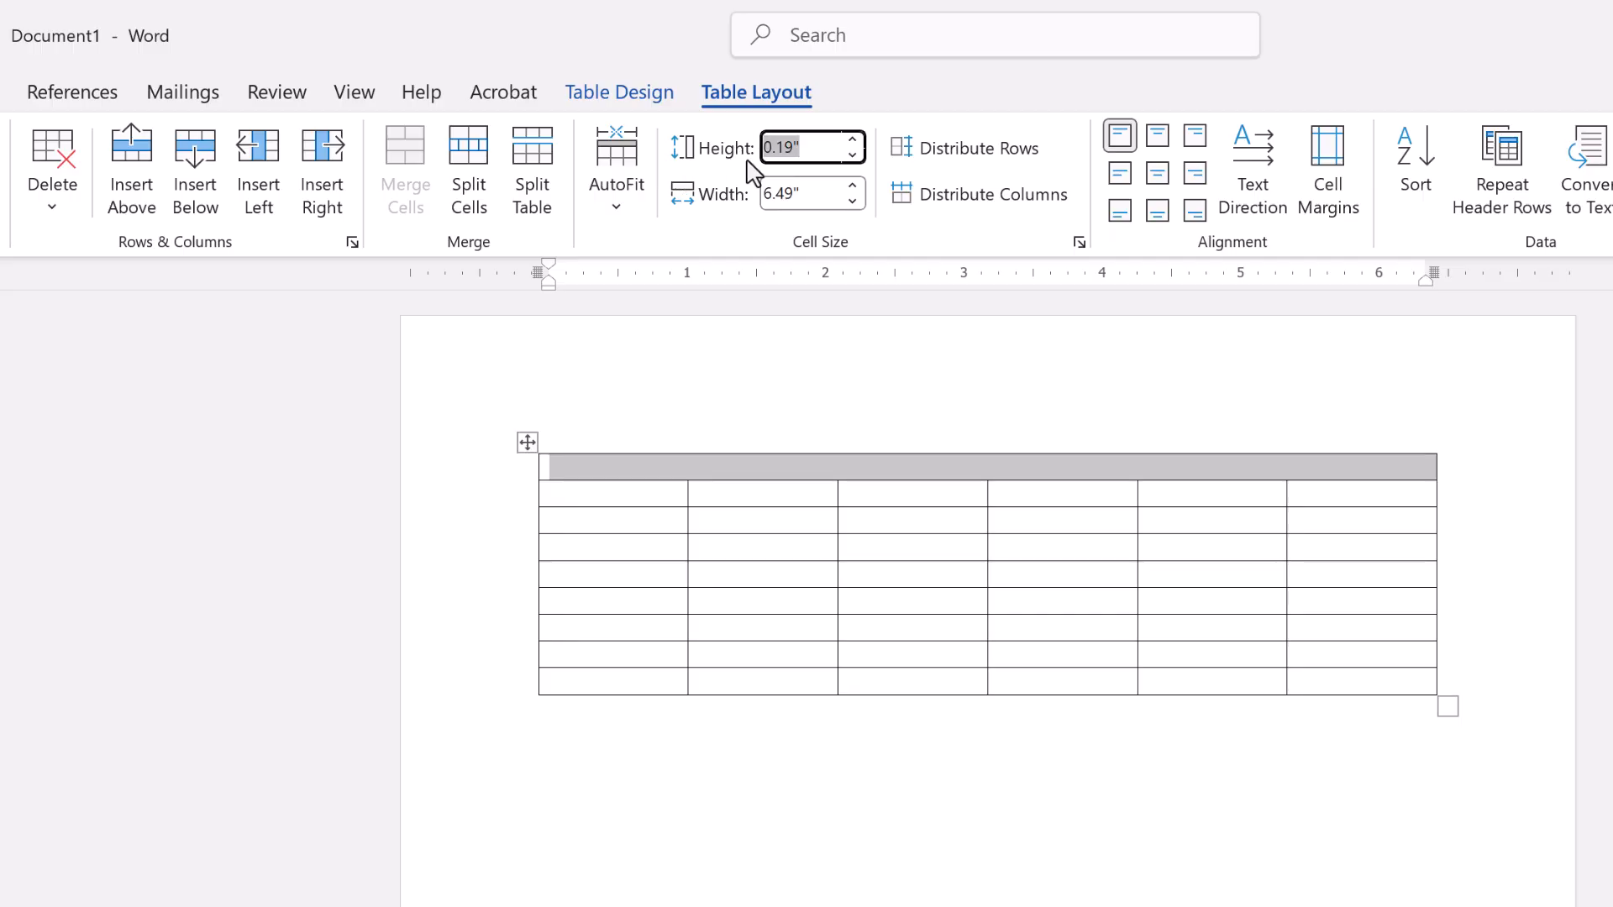
pyautogui.write('0.7')
pyautogui.press('Return')
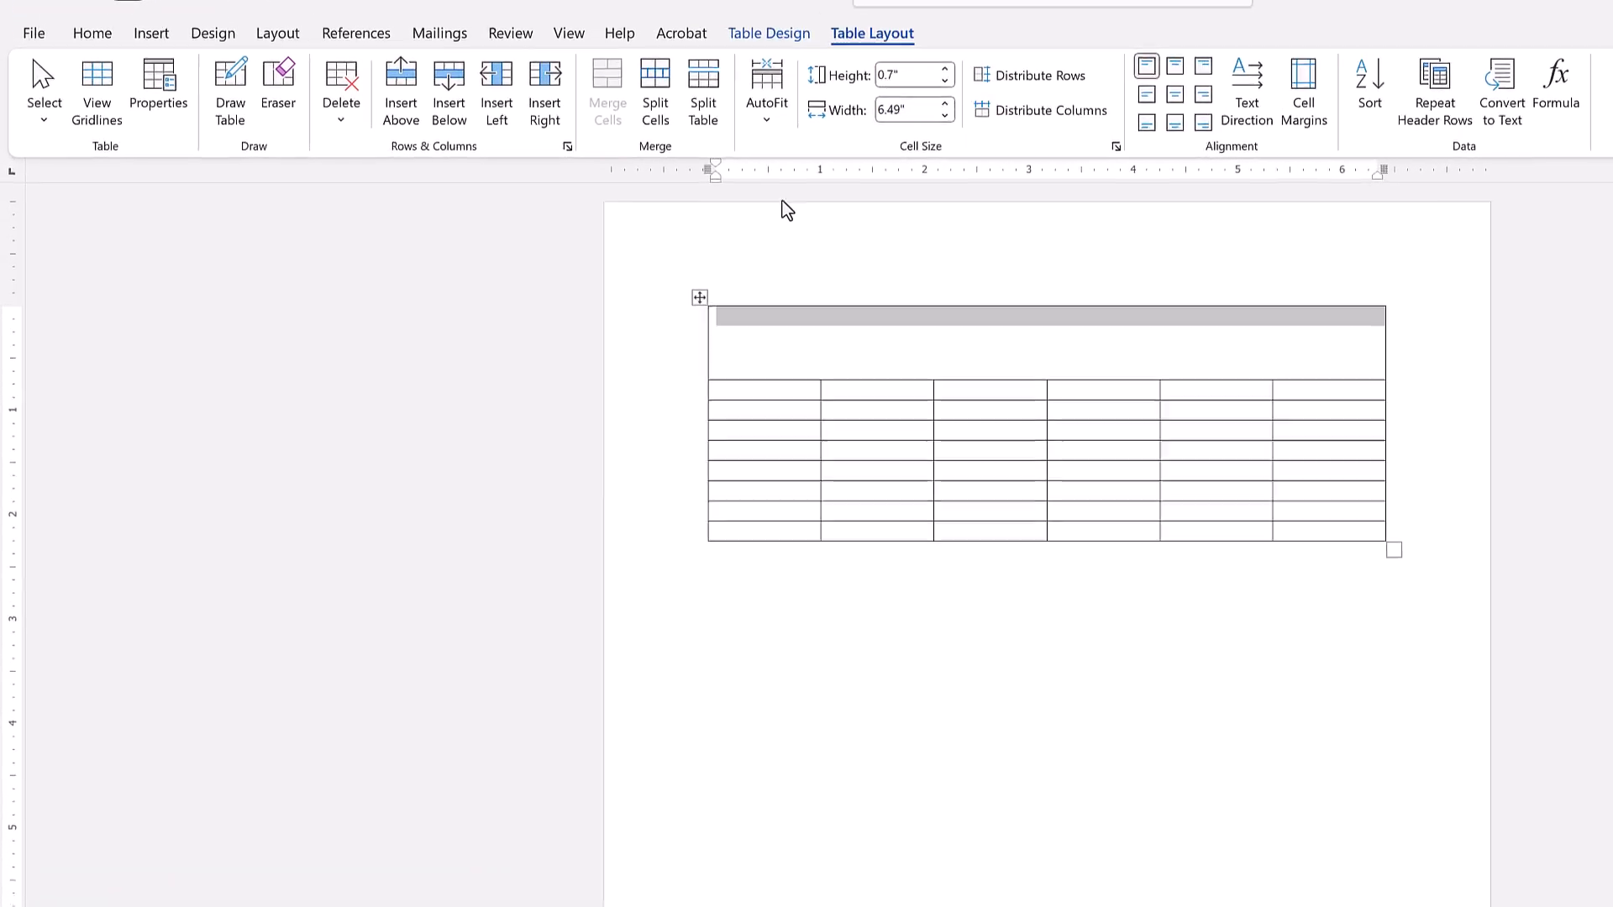
# Enter the title "December" in the merged top row and centre it horizontally and vertically.
pyautogui.click(770, 348)
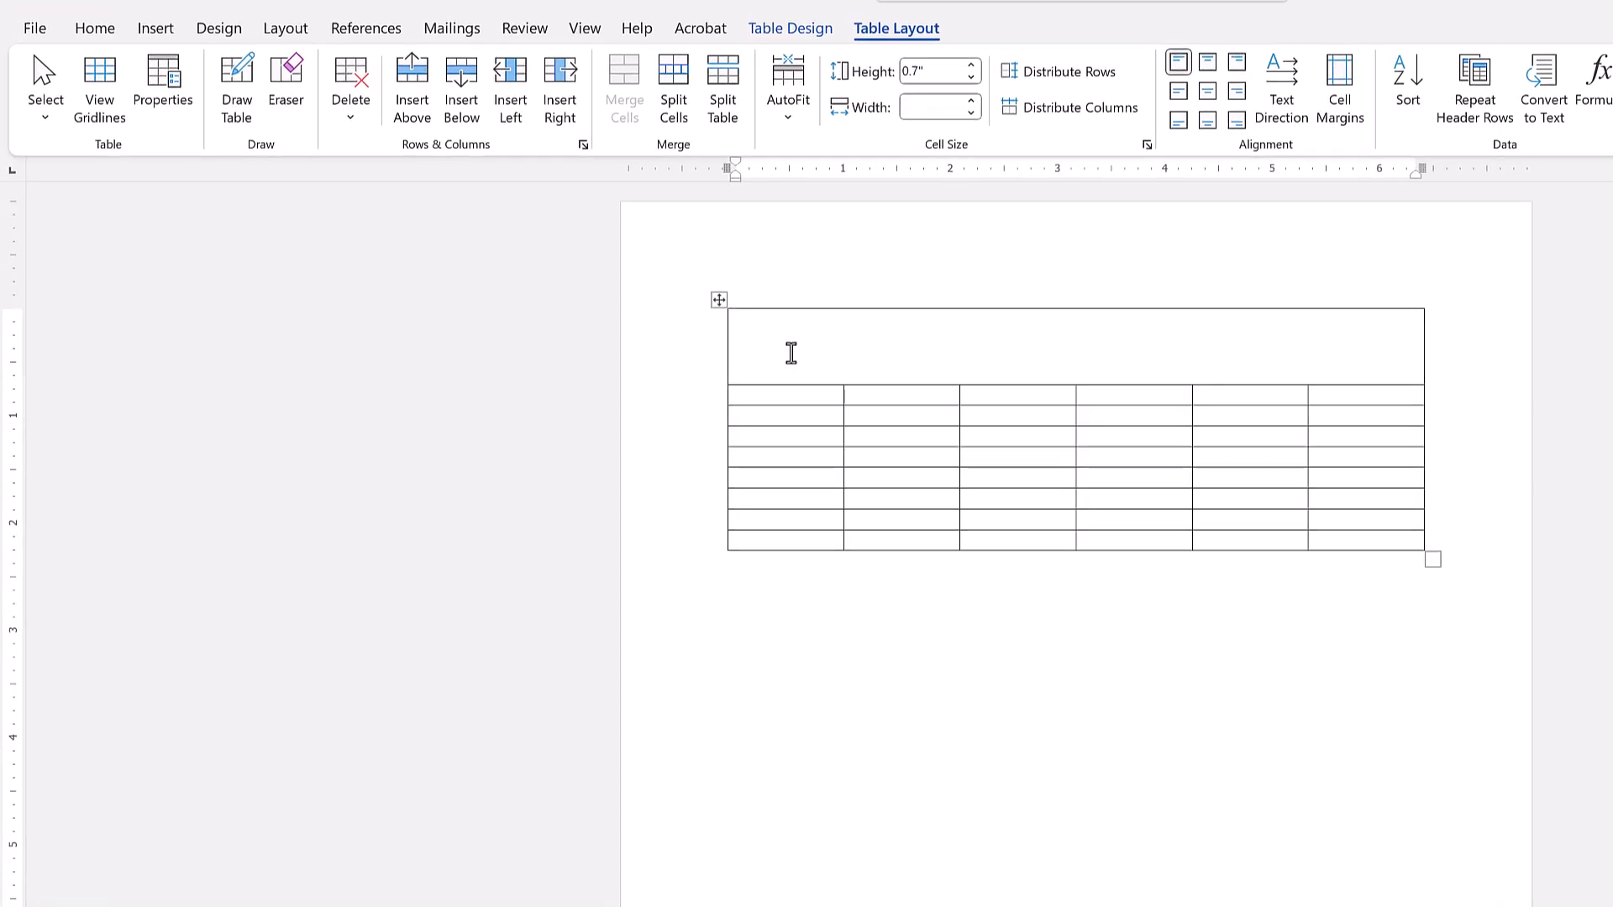
pyautogui.write('December')
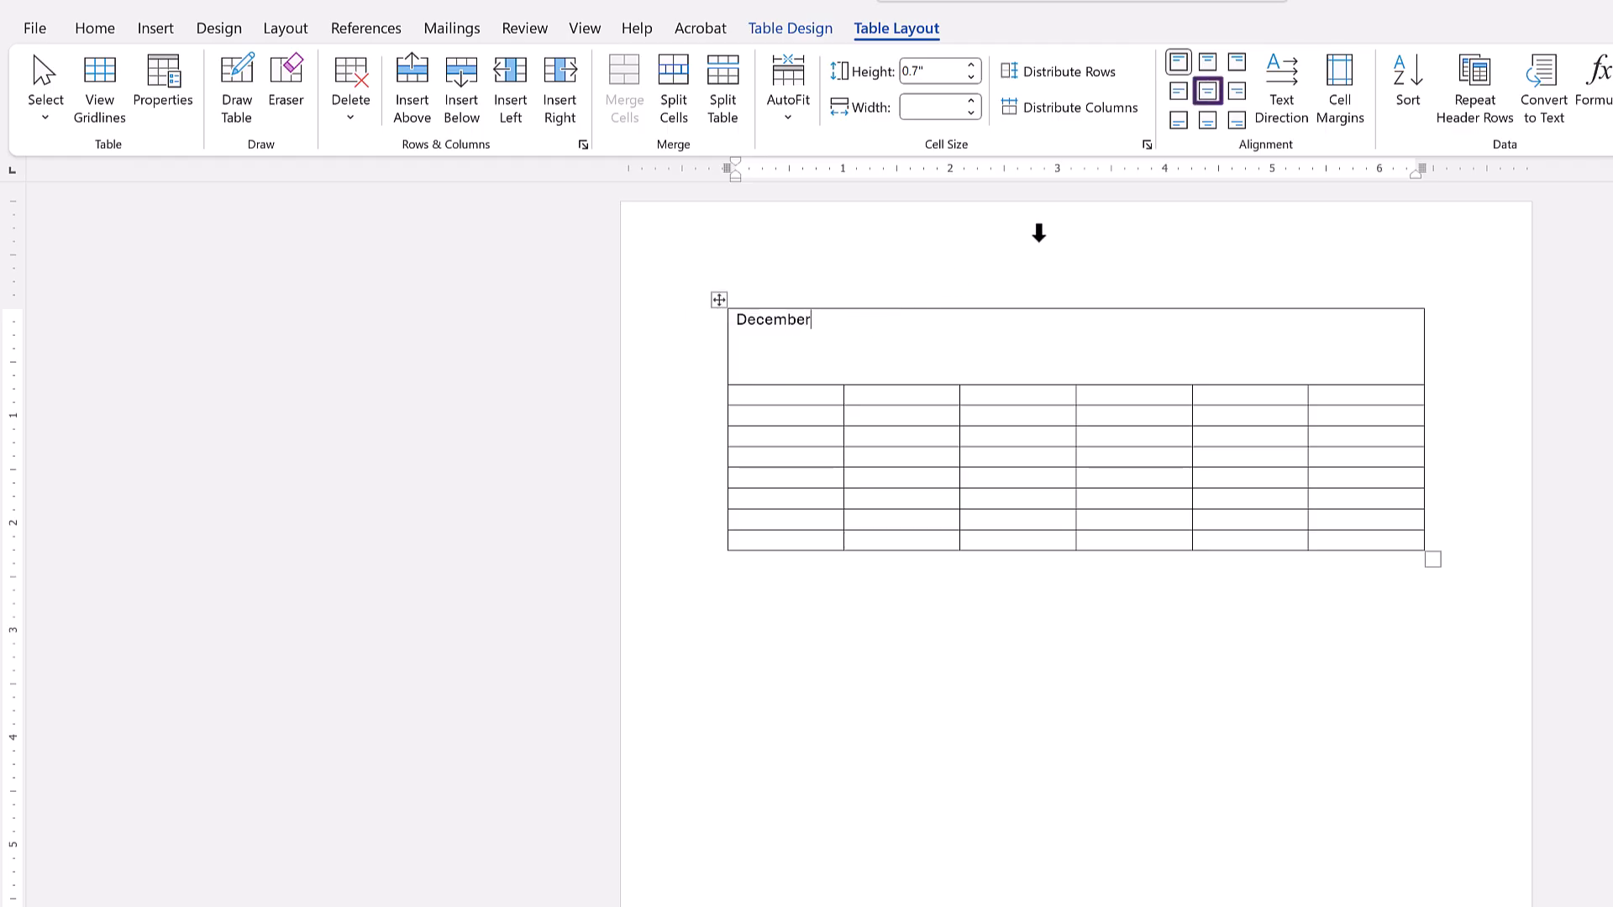
pyautogui.click(1209, 94)
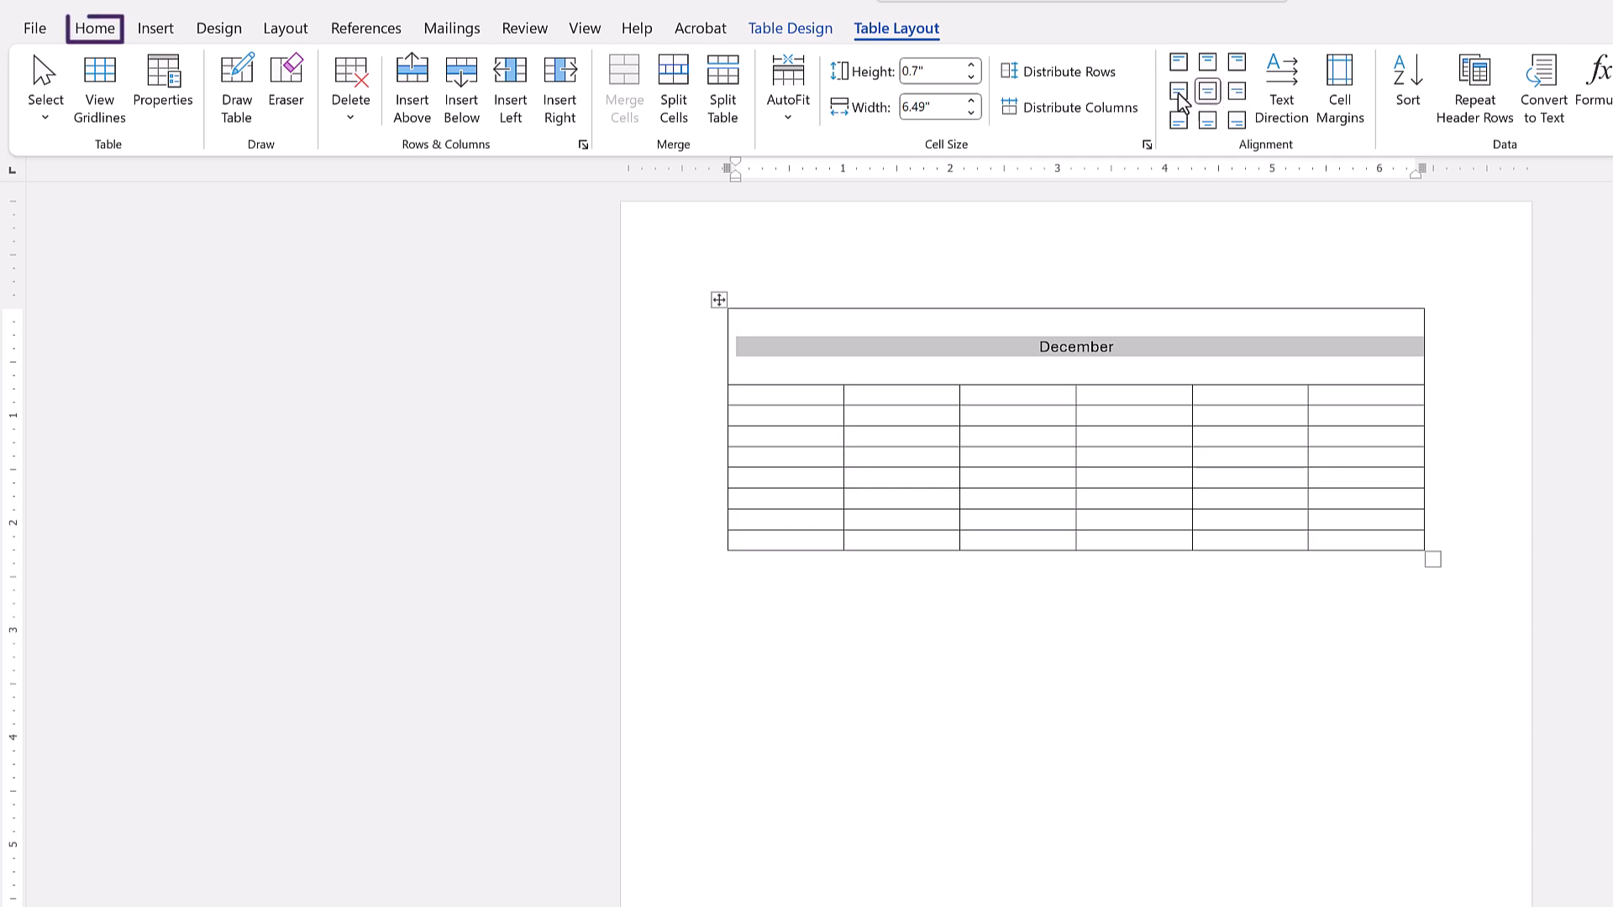
# Format the December title with font size 28 and the Arial Black font.
pyautogui.click(97, 29)
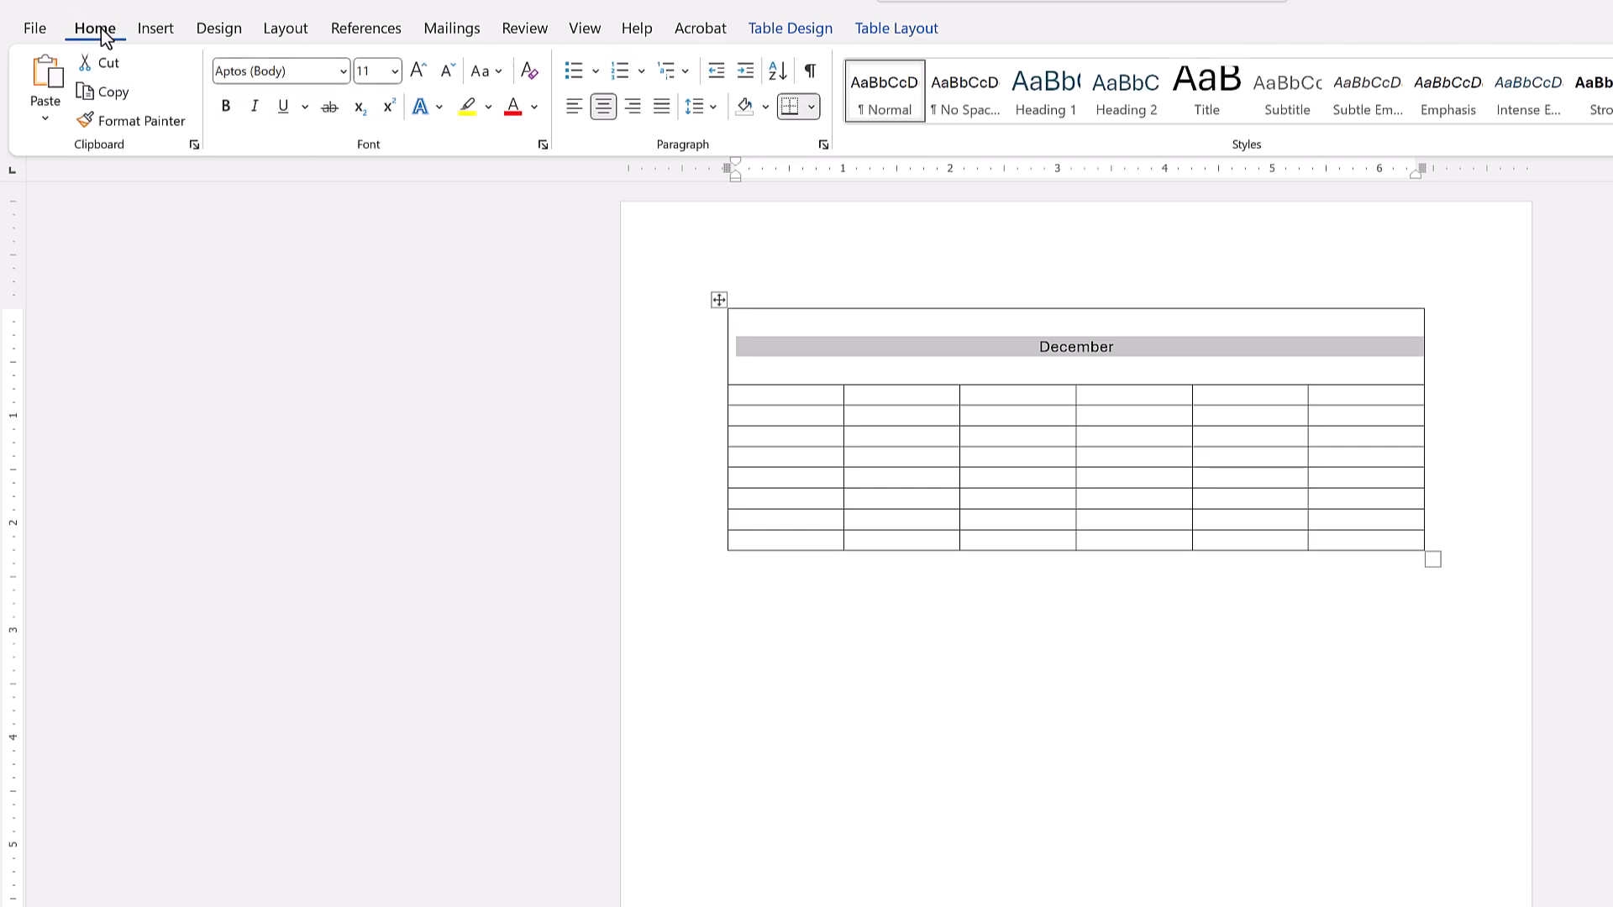
pyautogui.click(394, 74)
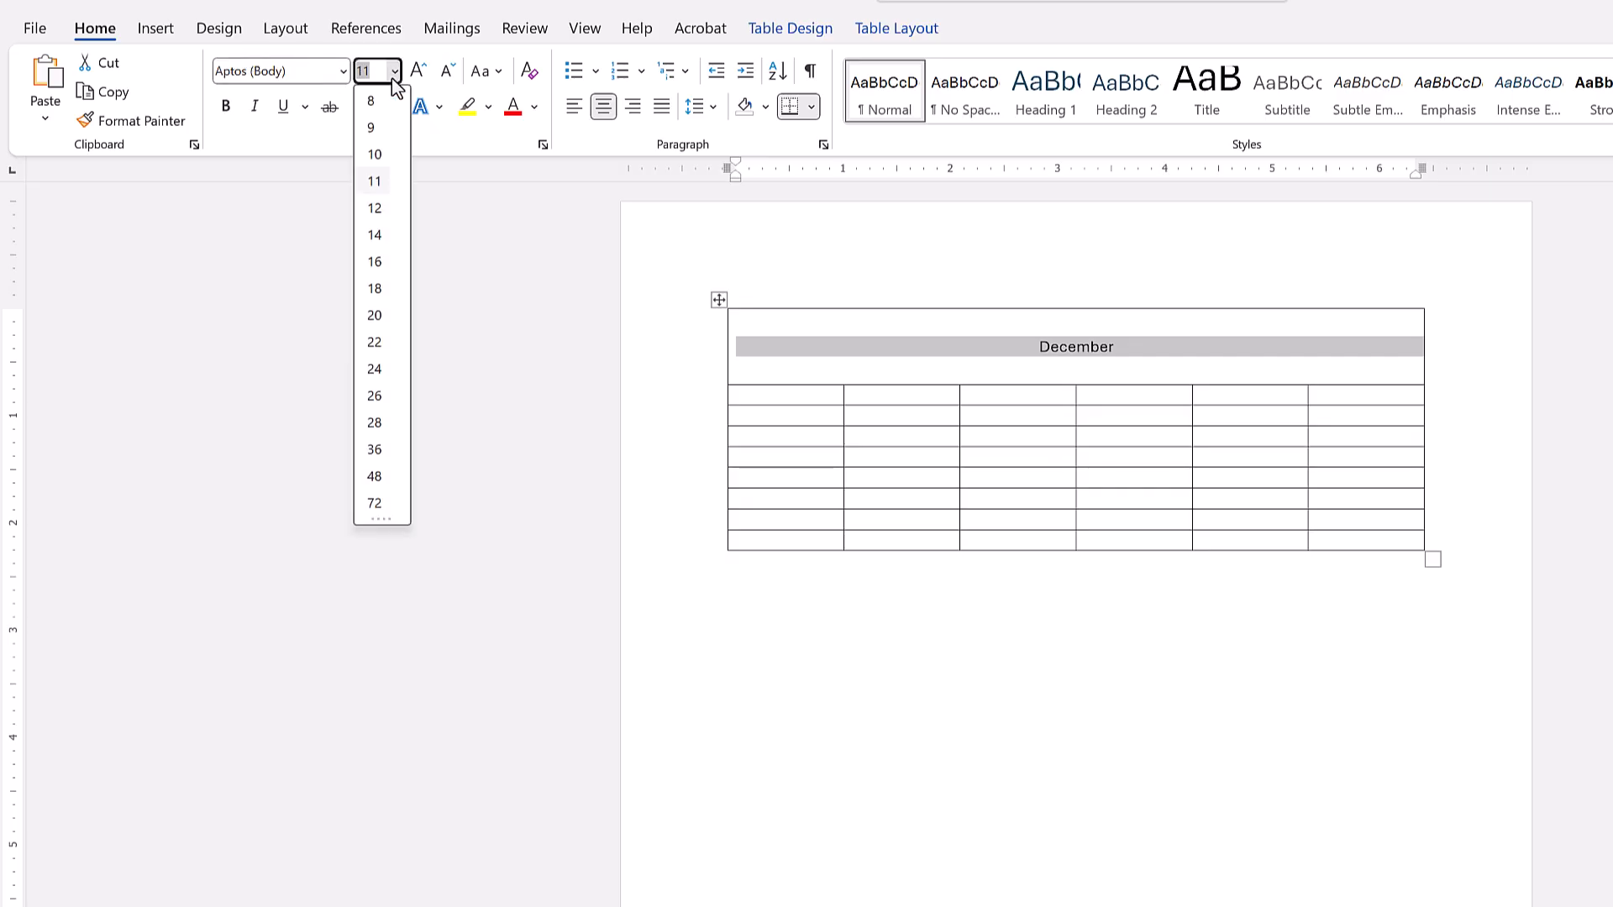
pyautogui.click(375, 423)
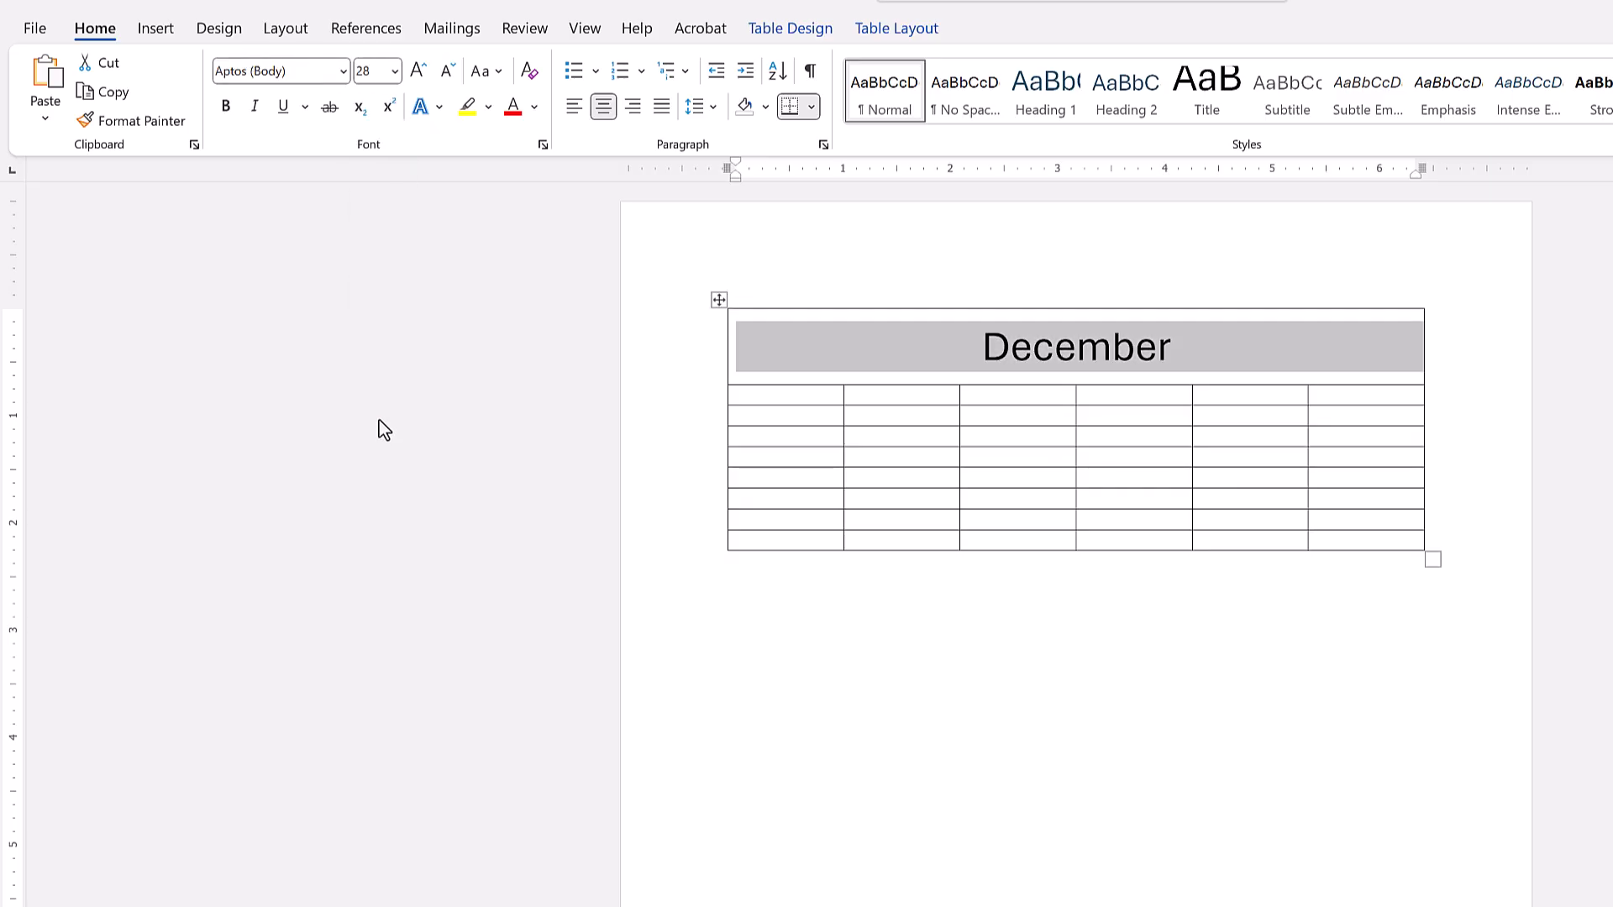
pyautogui.click(341, 74)
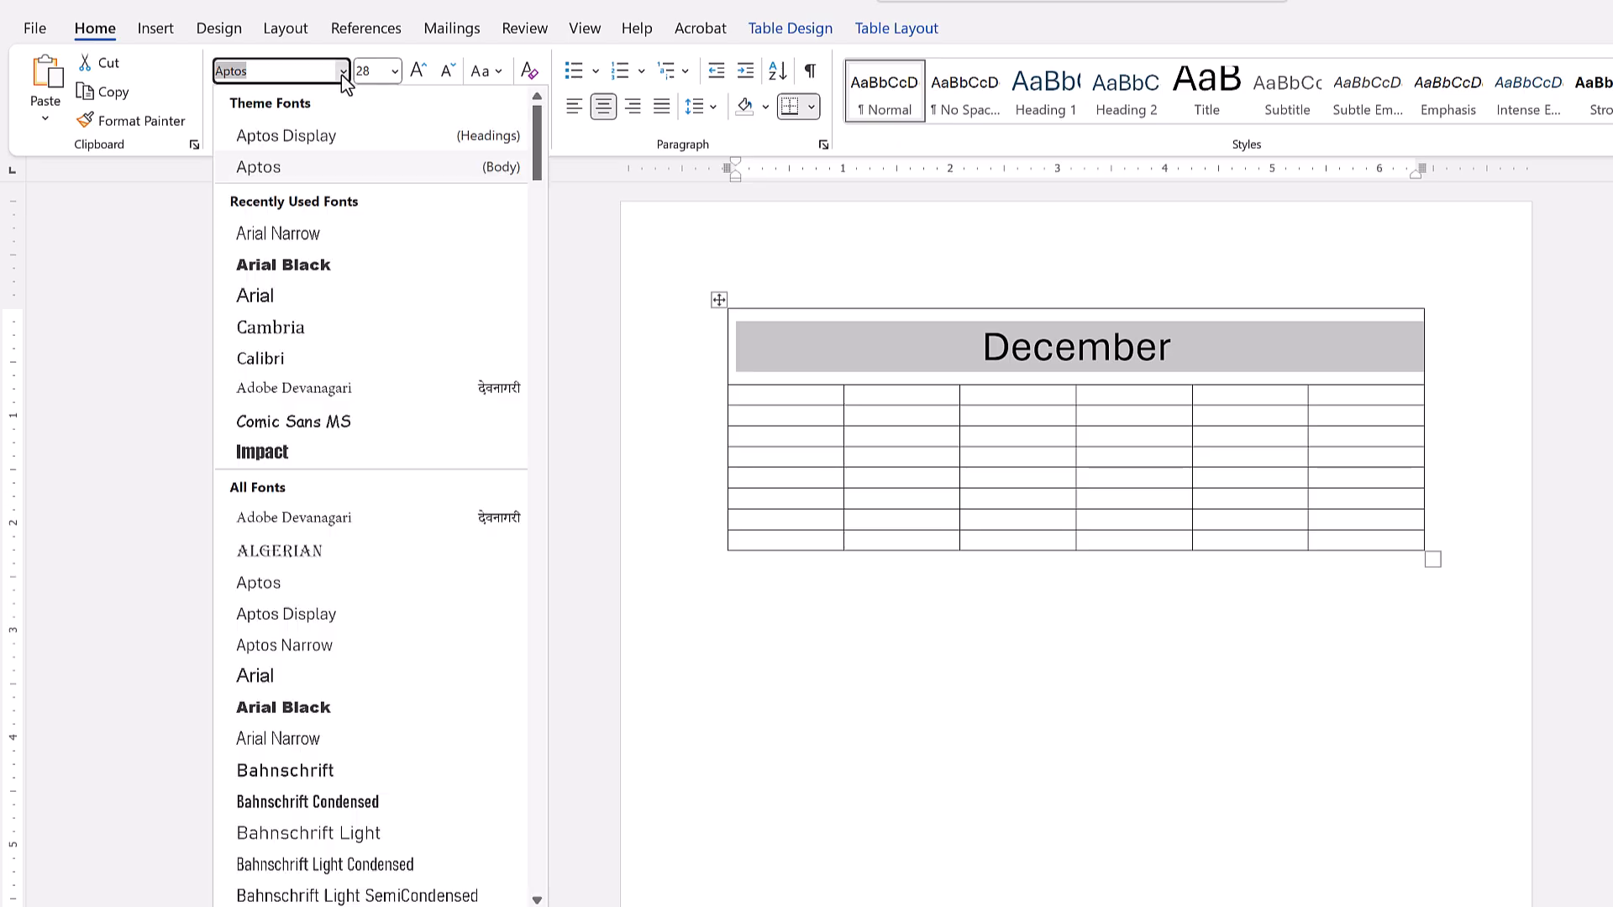
pyautogui.click(331, 267)
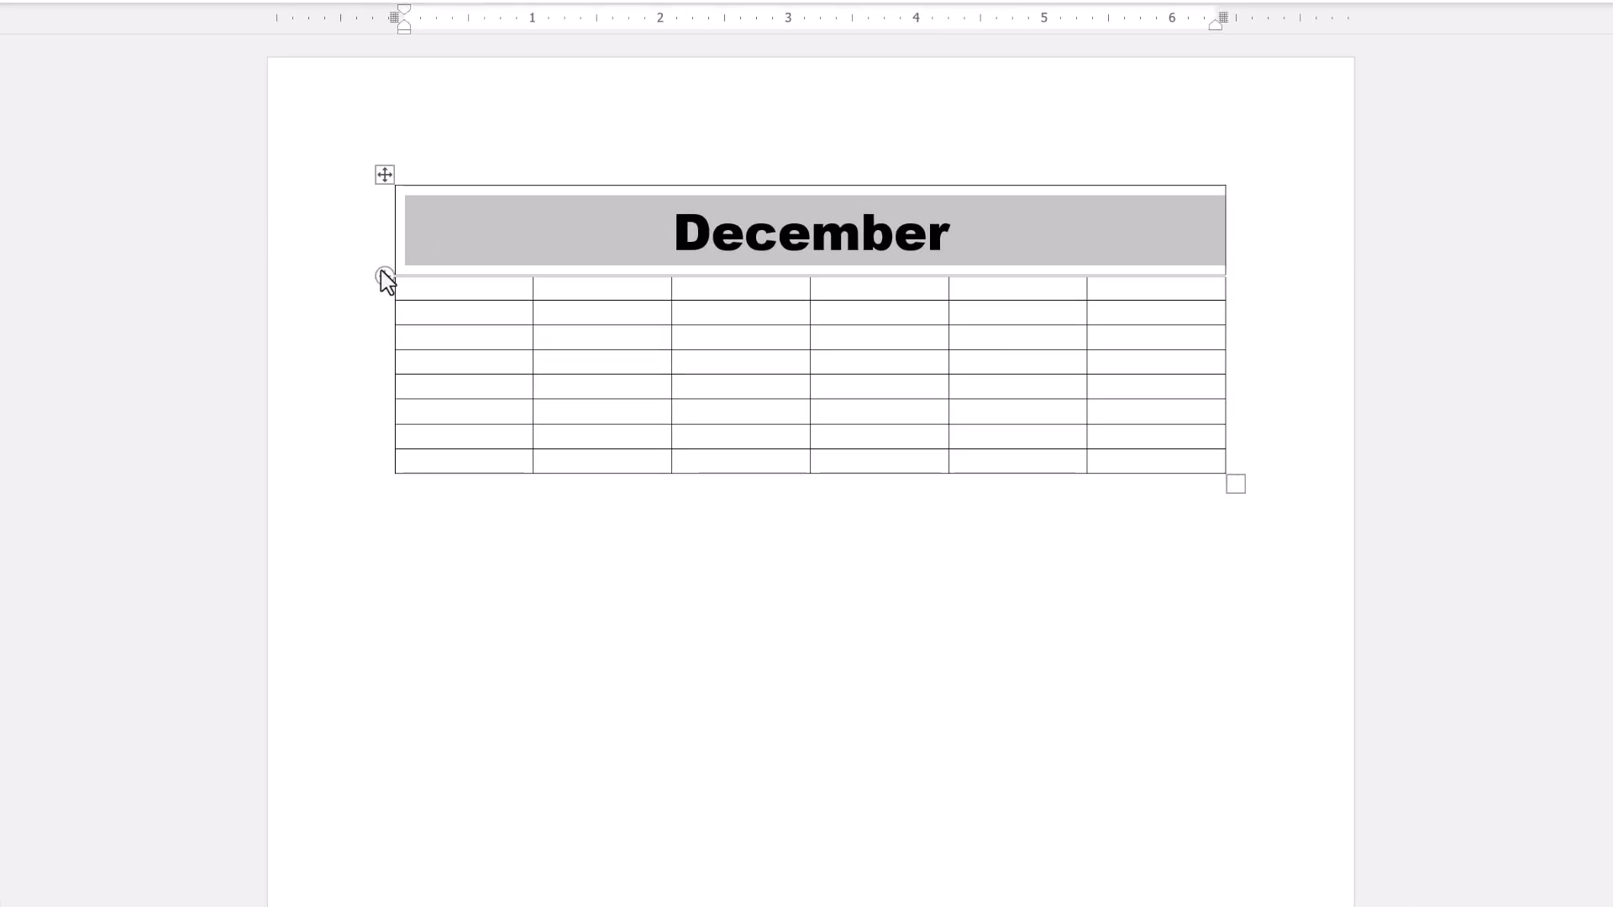
# Fill the second row's first five cells with the weekday names Sunday, Monday, Tuesday, Wednesday and Thursday.
pyautogui.click(415, 287)
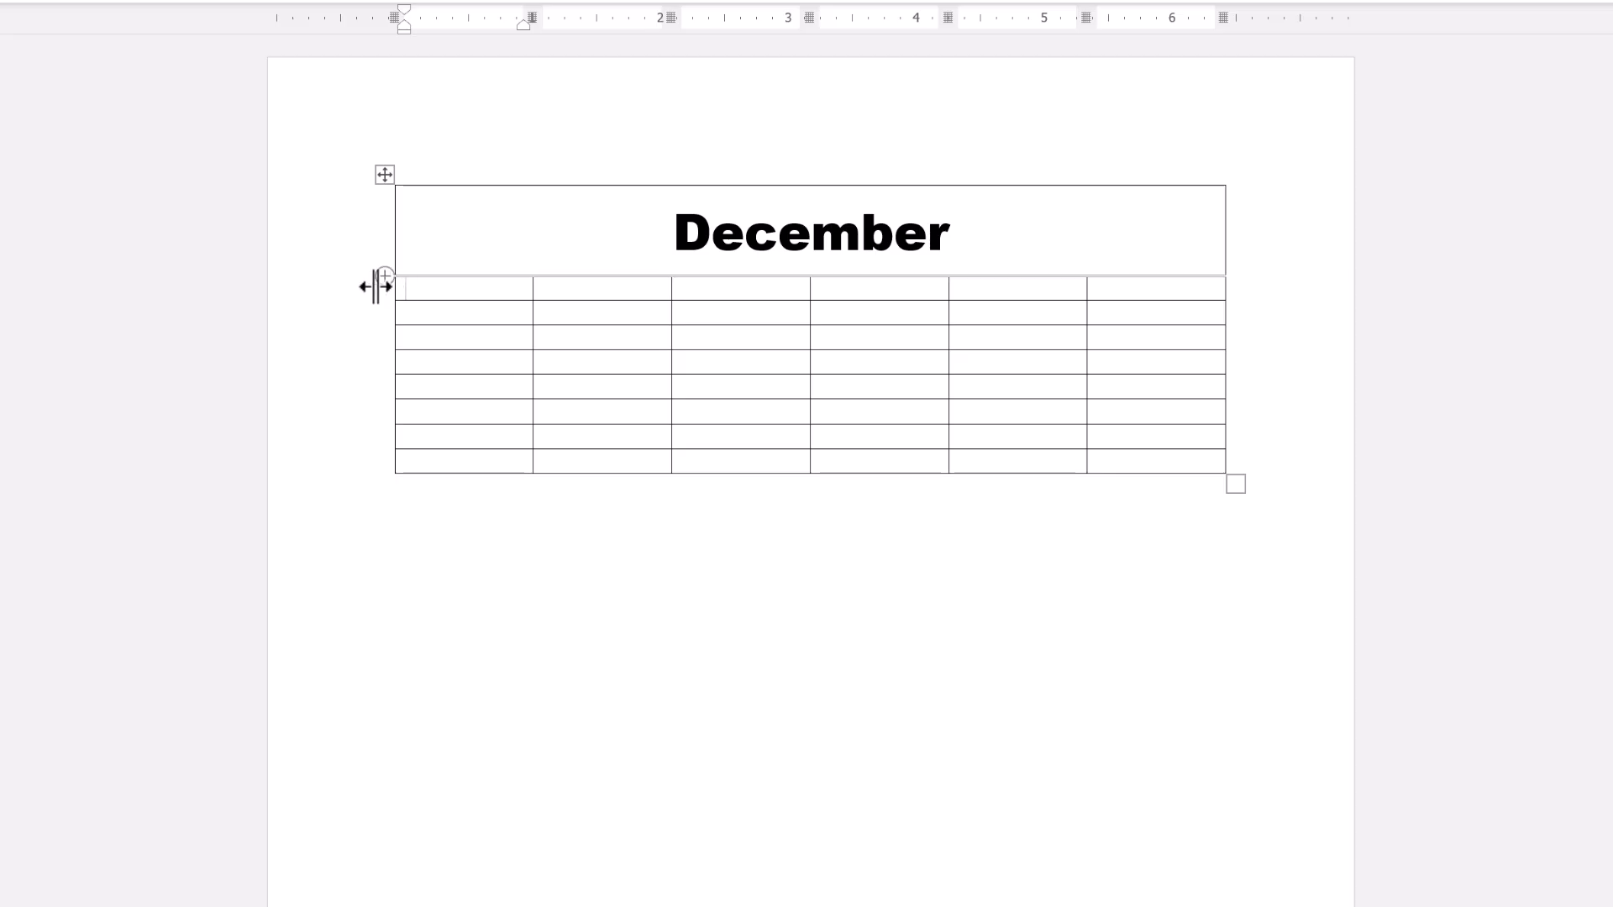
pyautogui.write('Sunday')
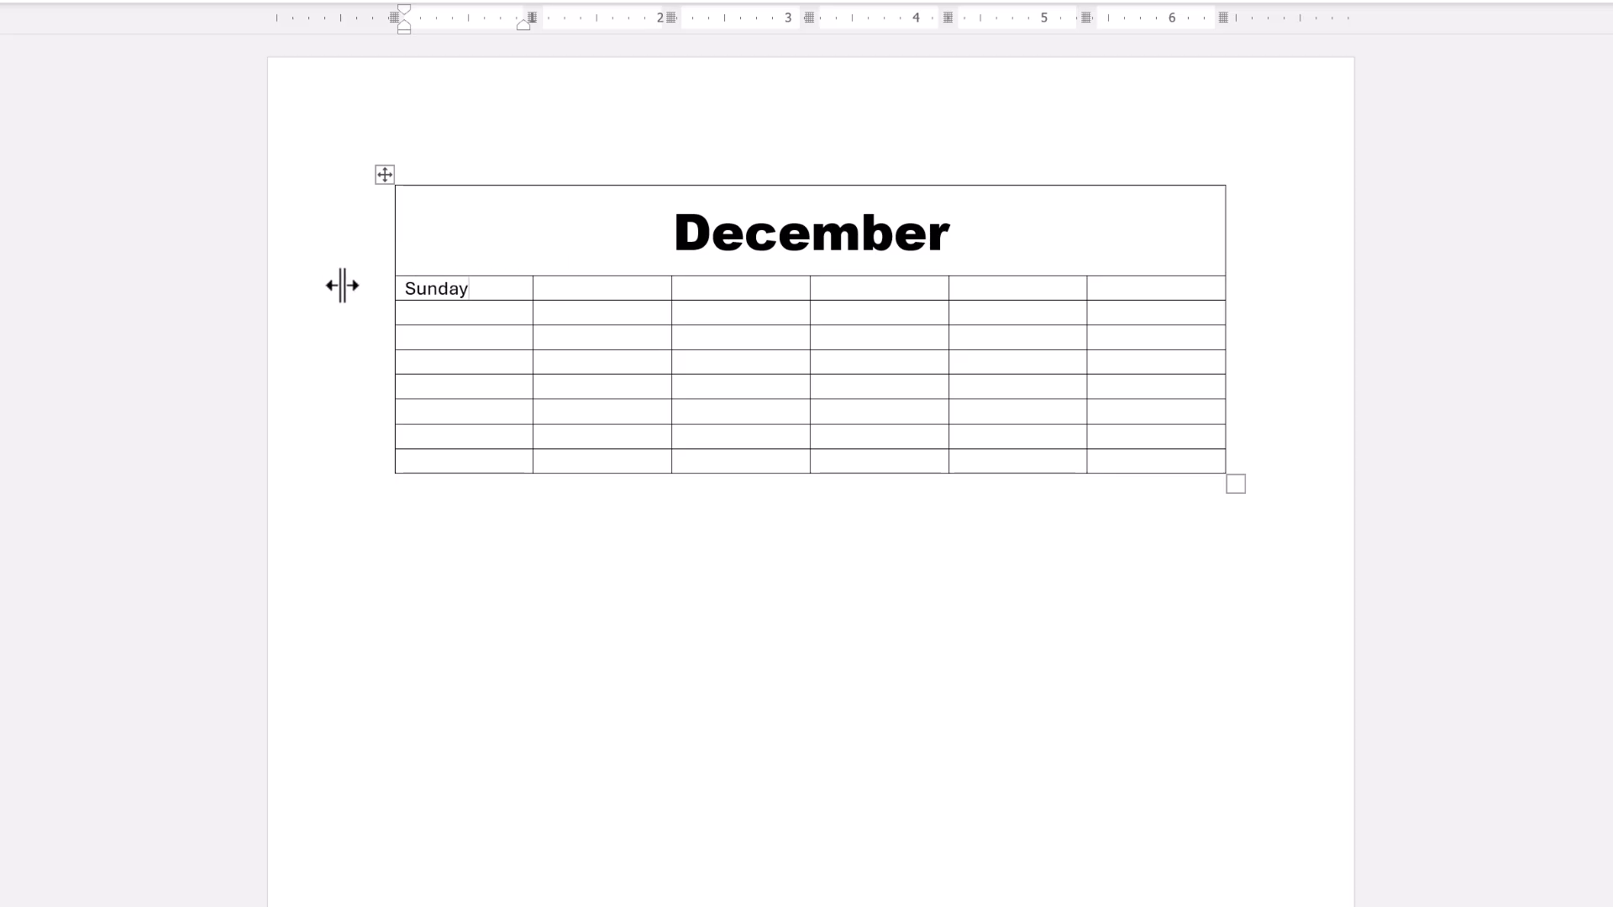
pyautogui.press('Tab')
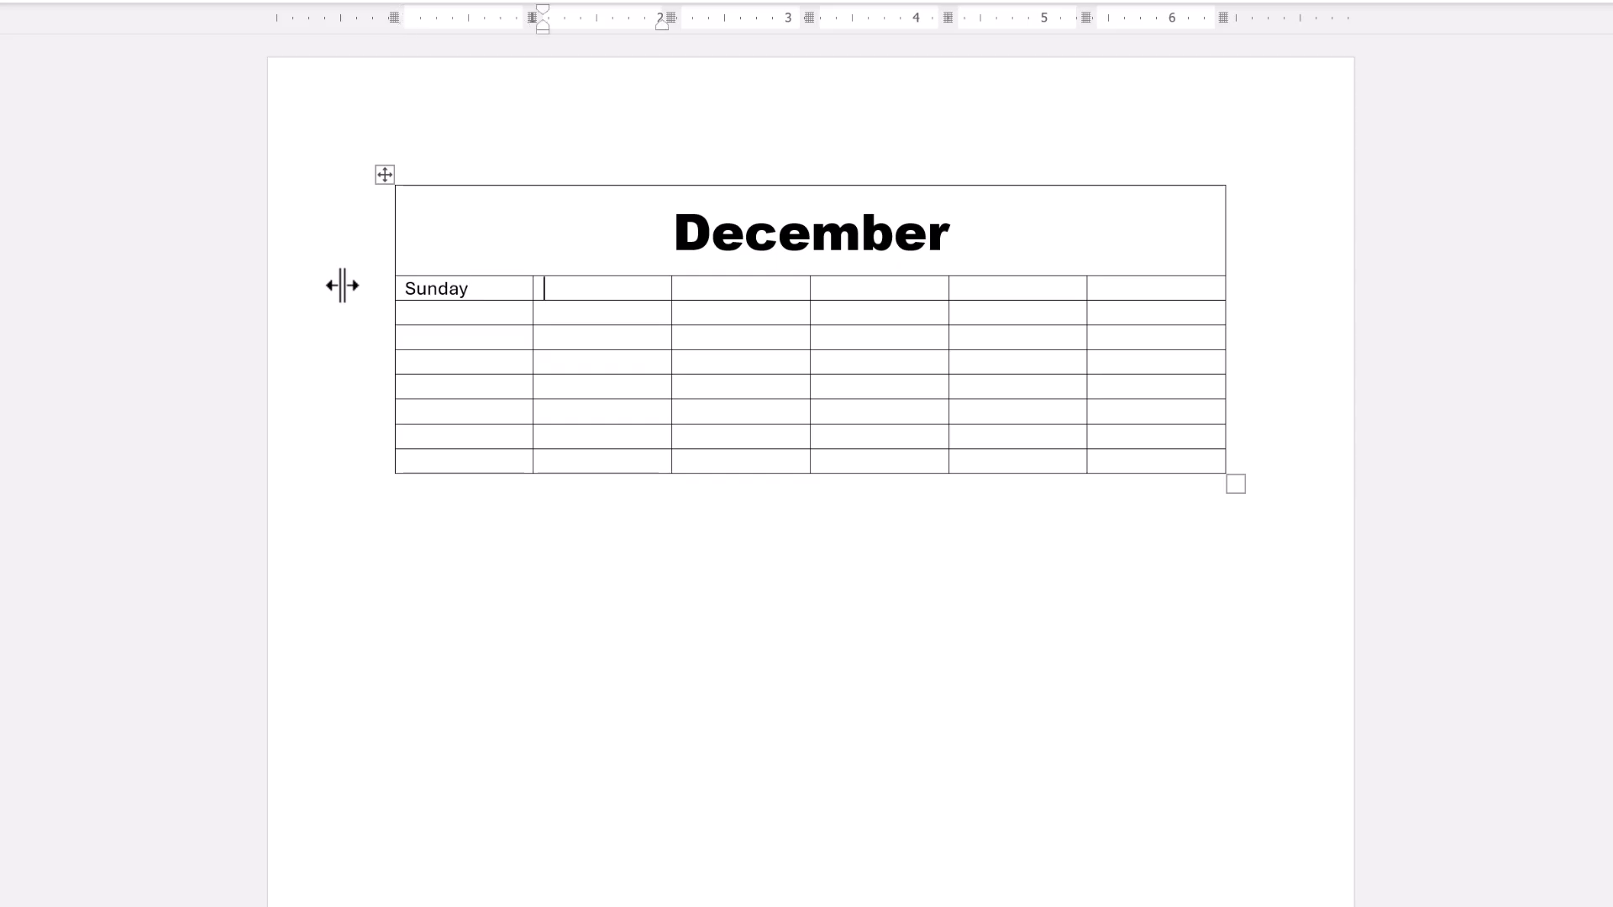
pyautogui.write('Monday')
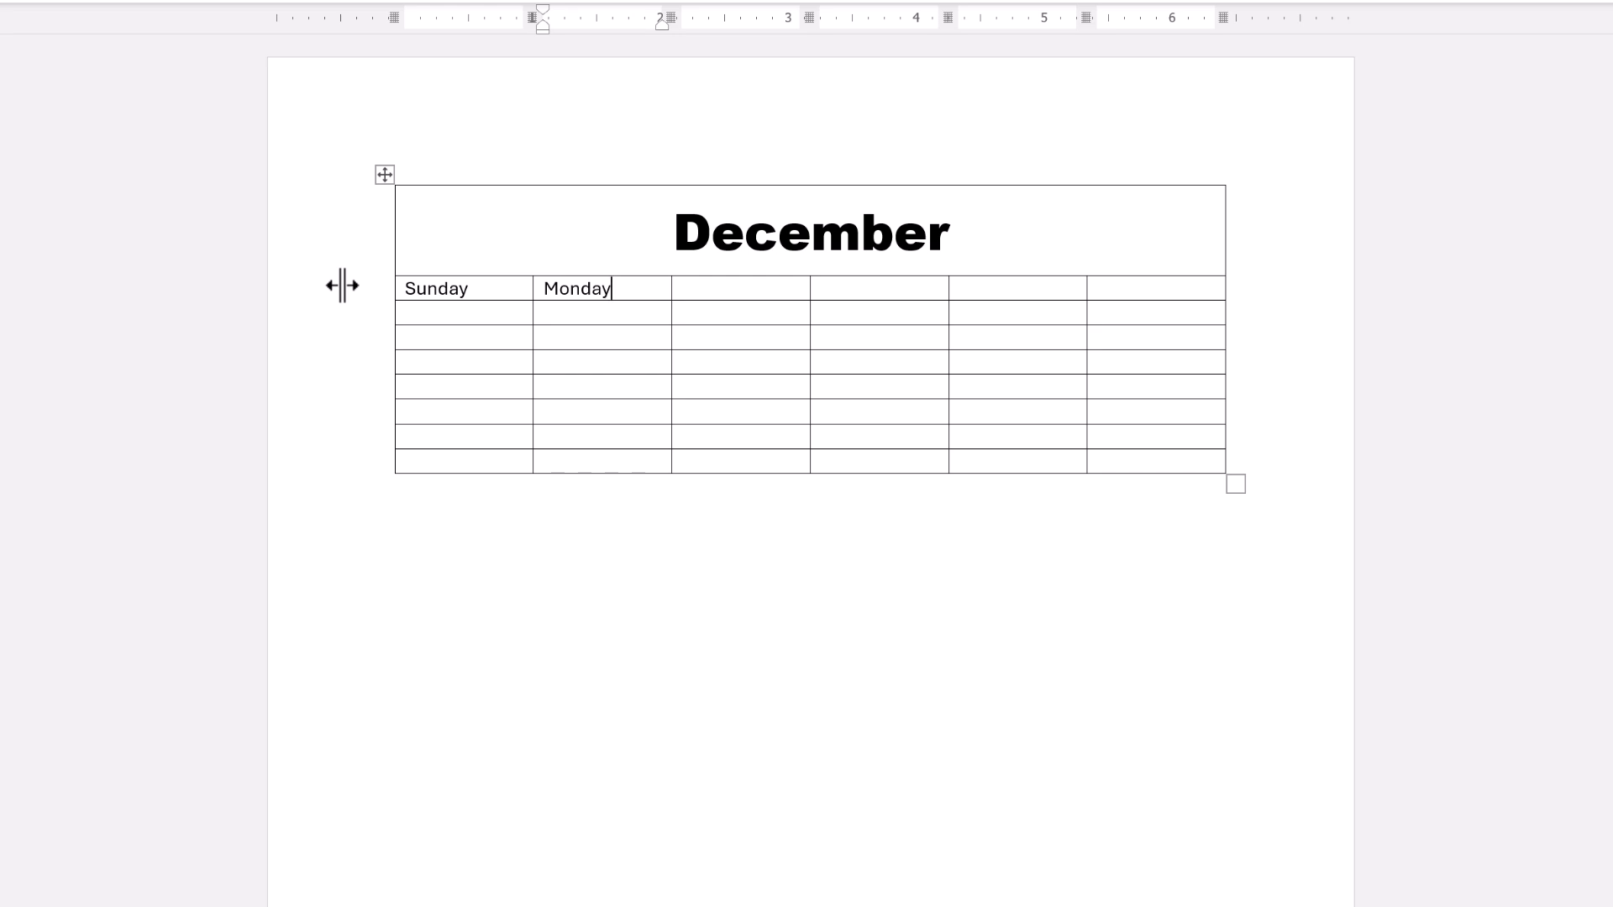
pyautogui.press('Tab')
pyautogui.write('Tuesday')
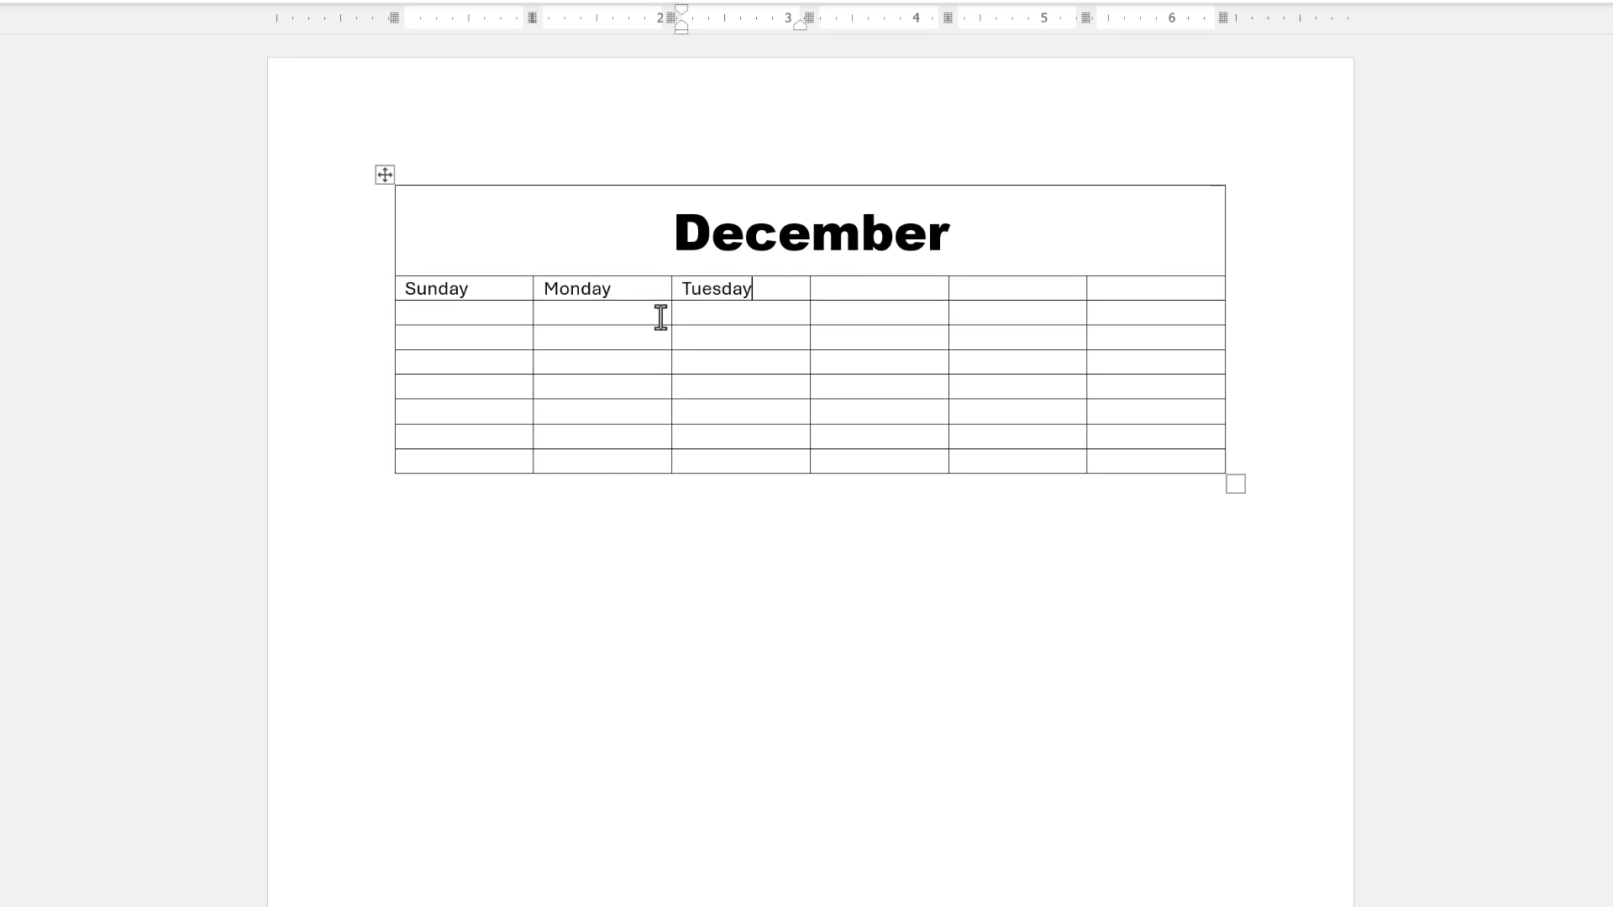
pyautogui.press('Tab')
pyautogui.write('Wednesday')
pyautogui.press('Tab')
pyautogui.write('T')
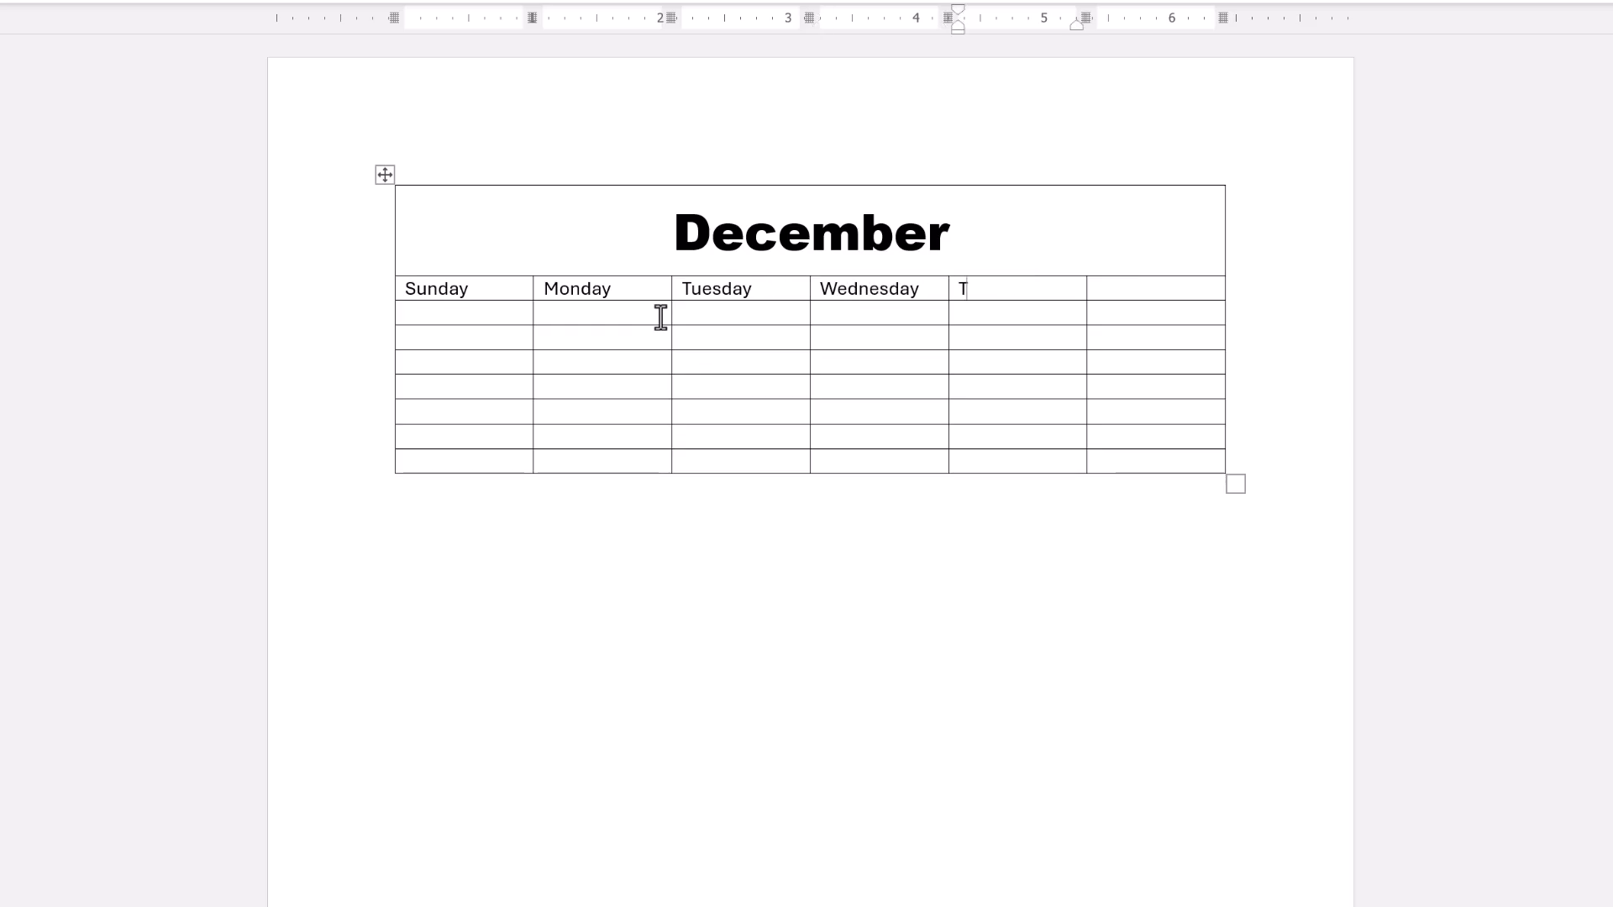
pyautogui.write('hursday')
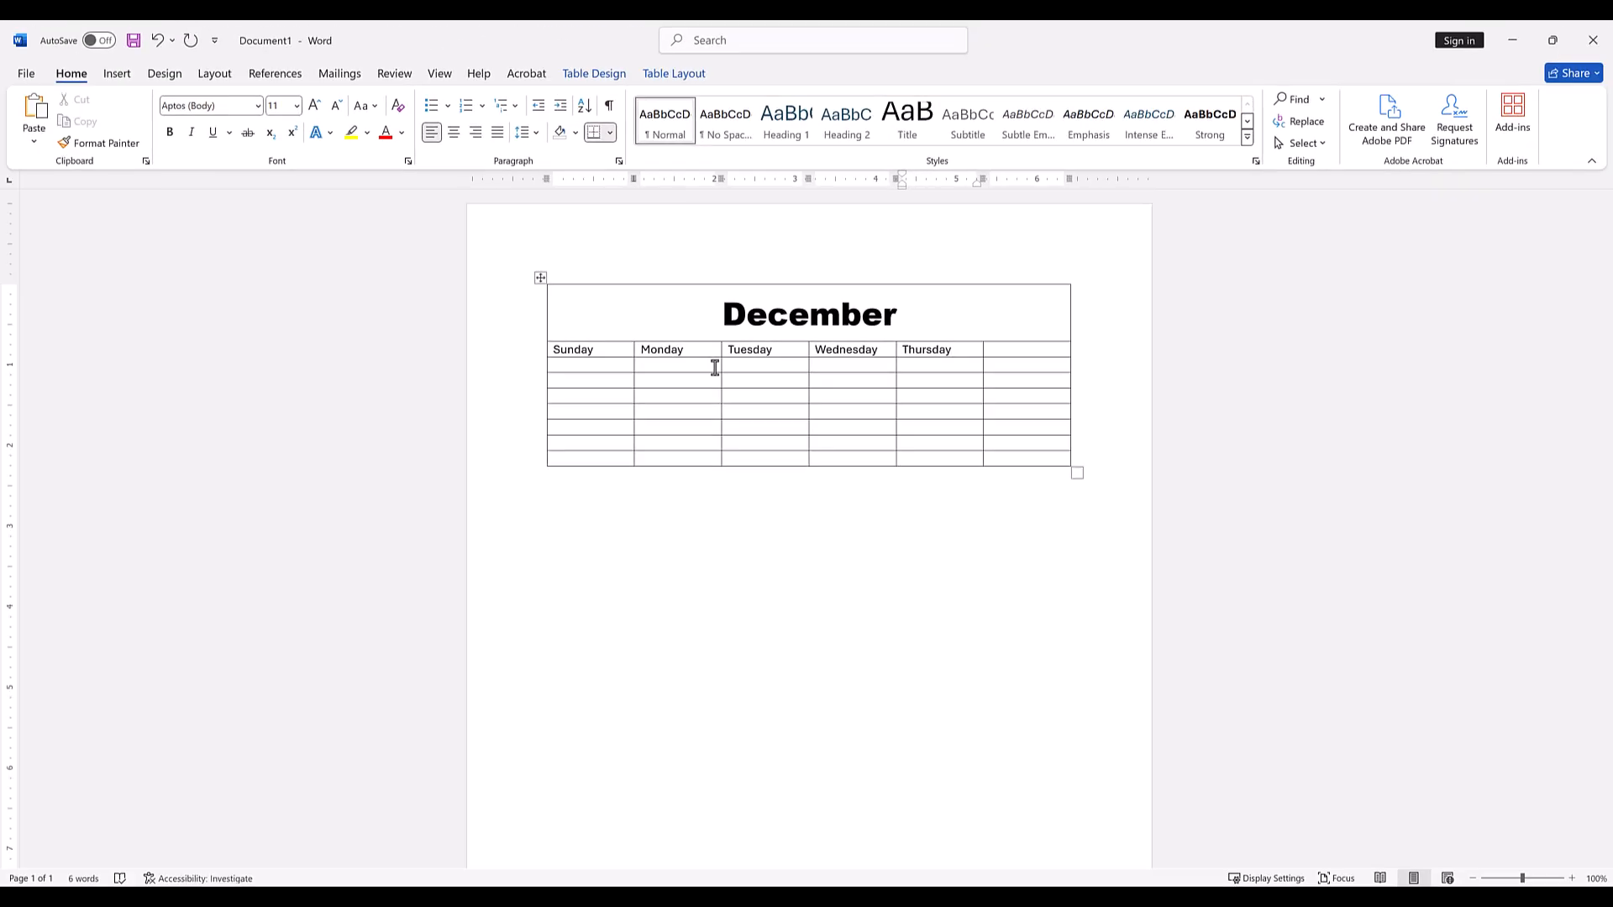
# Insert a new column to the right of the table's last column.
pyautogui.click(1010, 353)
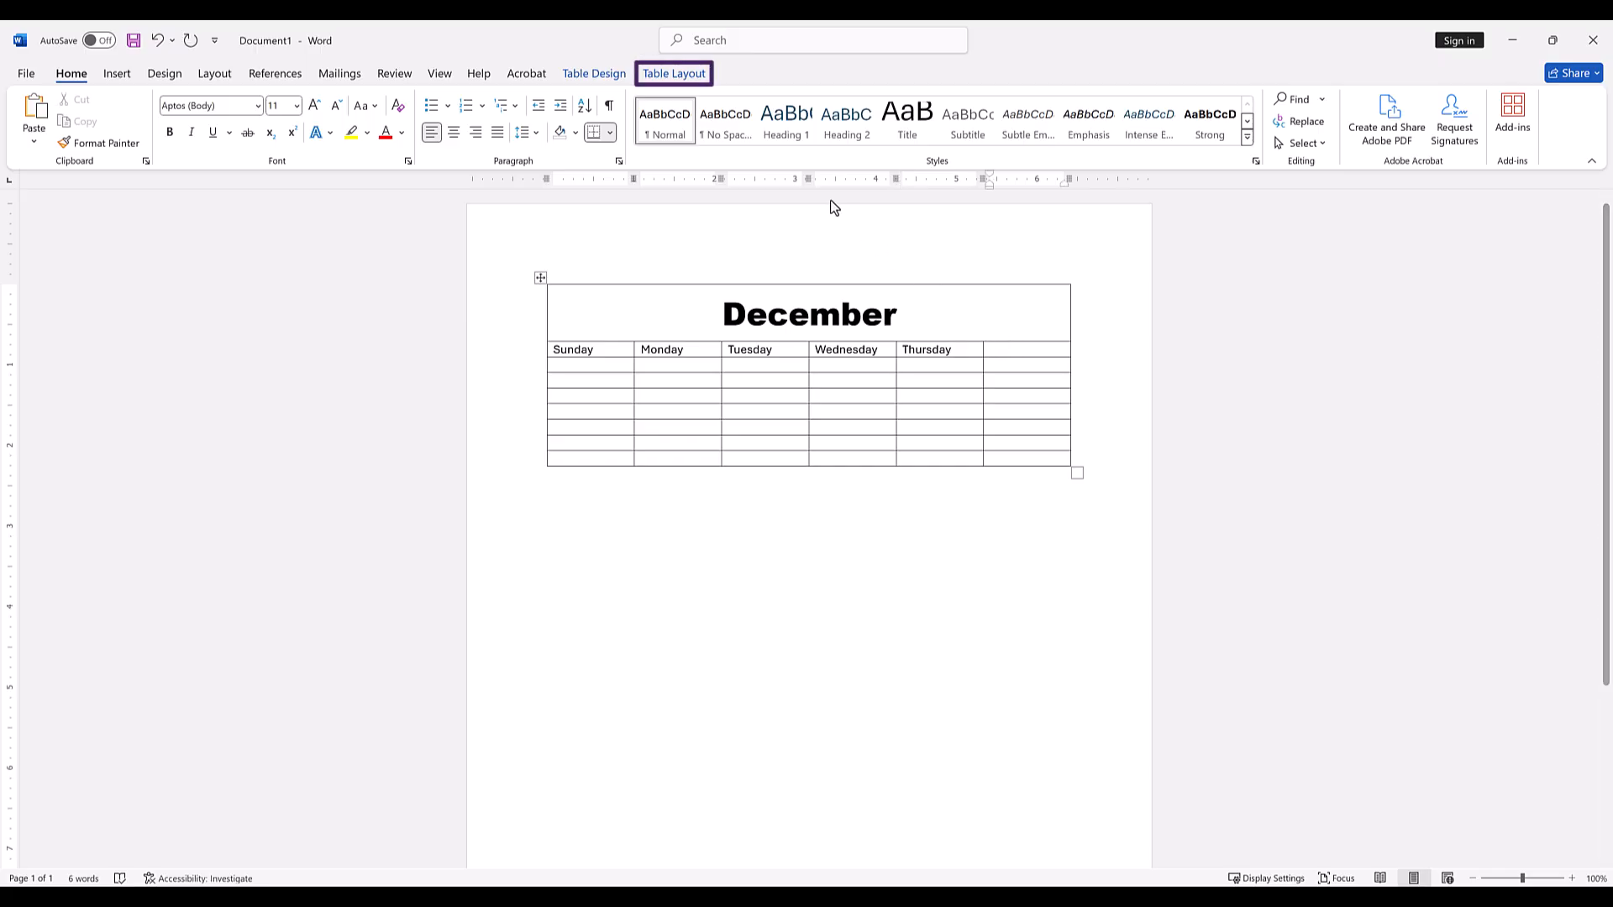
pyautogui.click(682, 75)
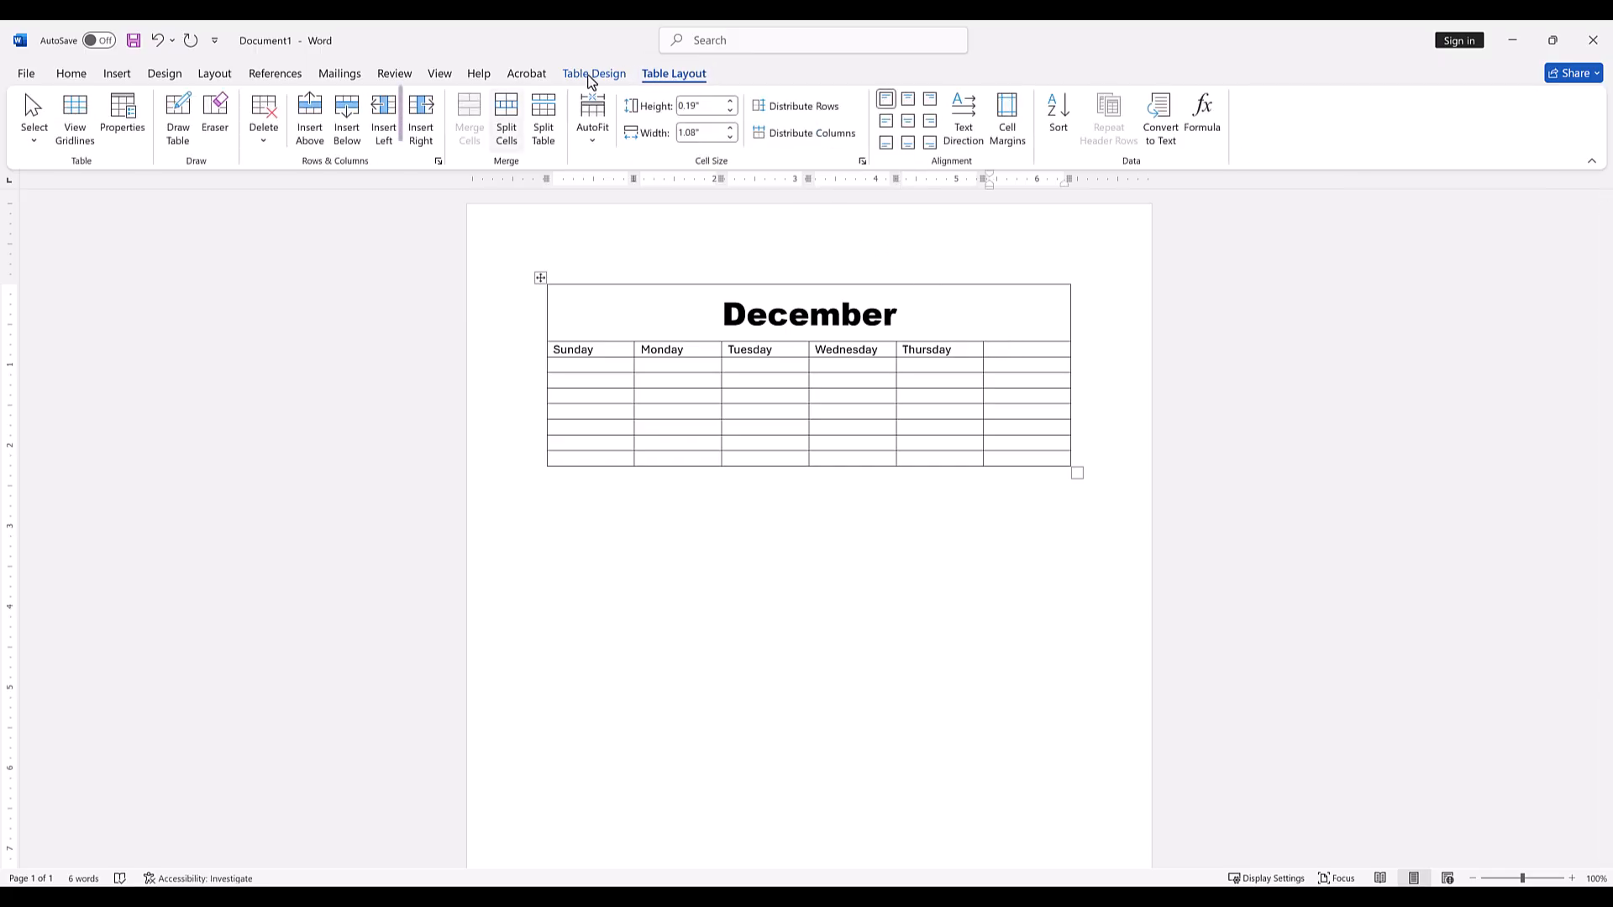
pyautogui.click(421, 113)
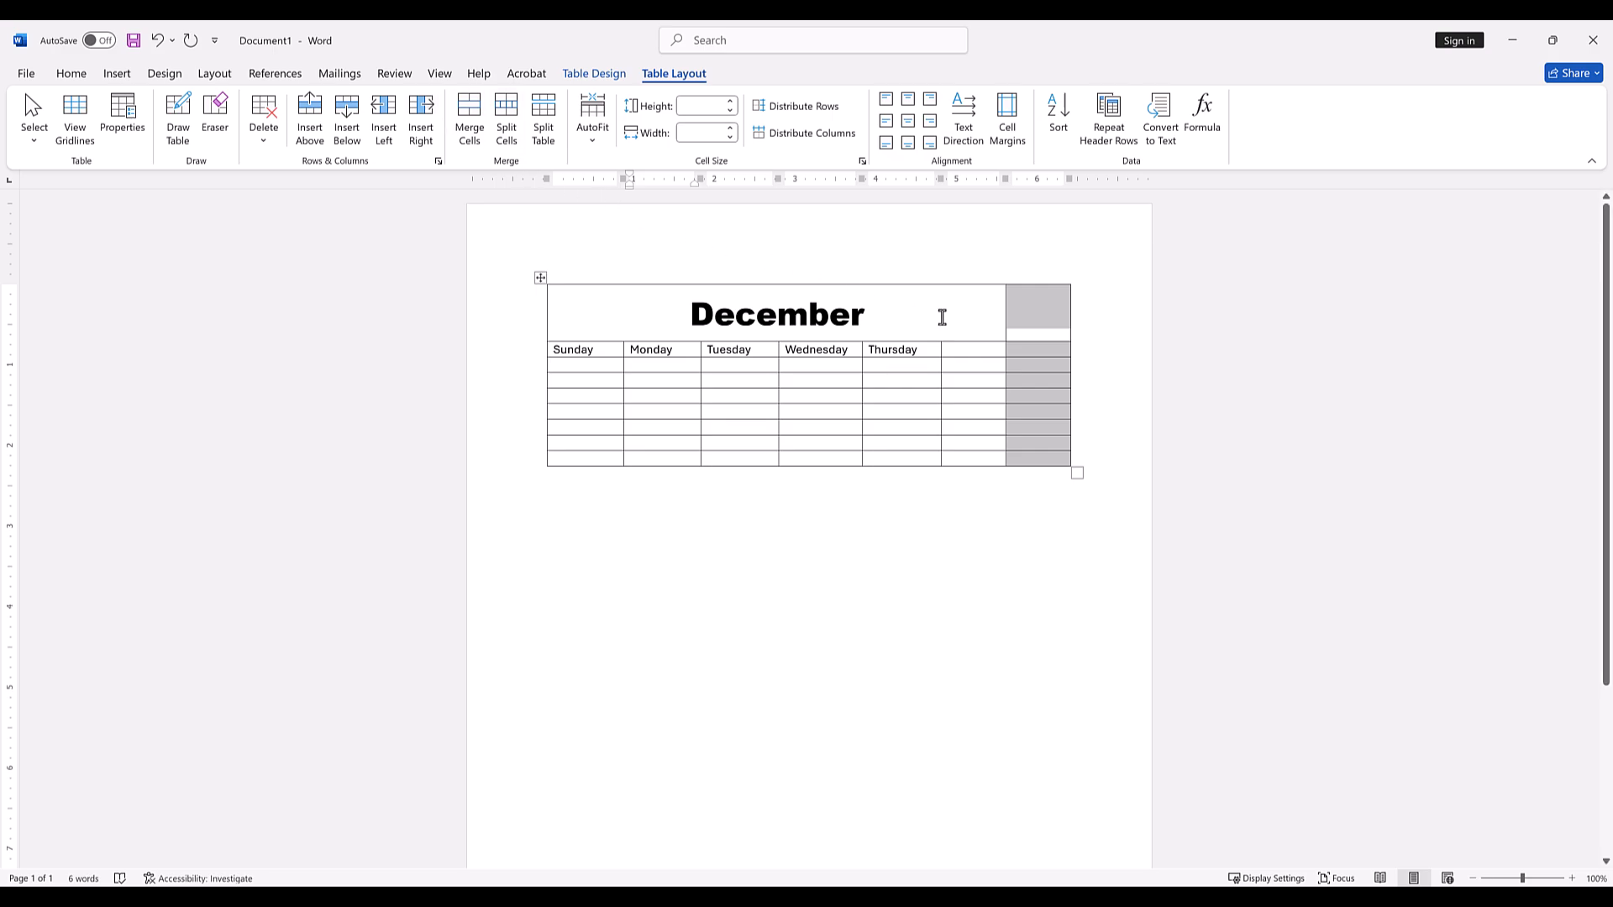
# Merge the December title cell with the new empty cell beside it in the top row.
pyautogui.click(944, 316)
pyautogui.moveTo(987, 313); pyautogui.dragTo(672, 316)
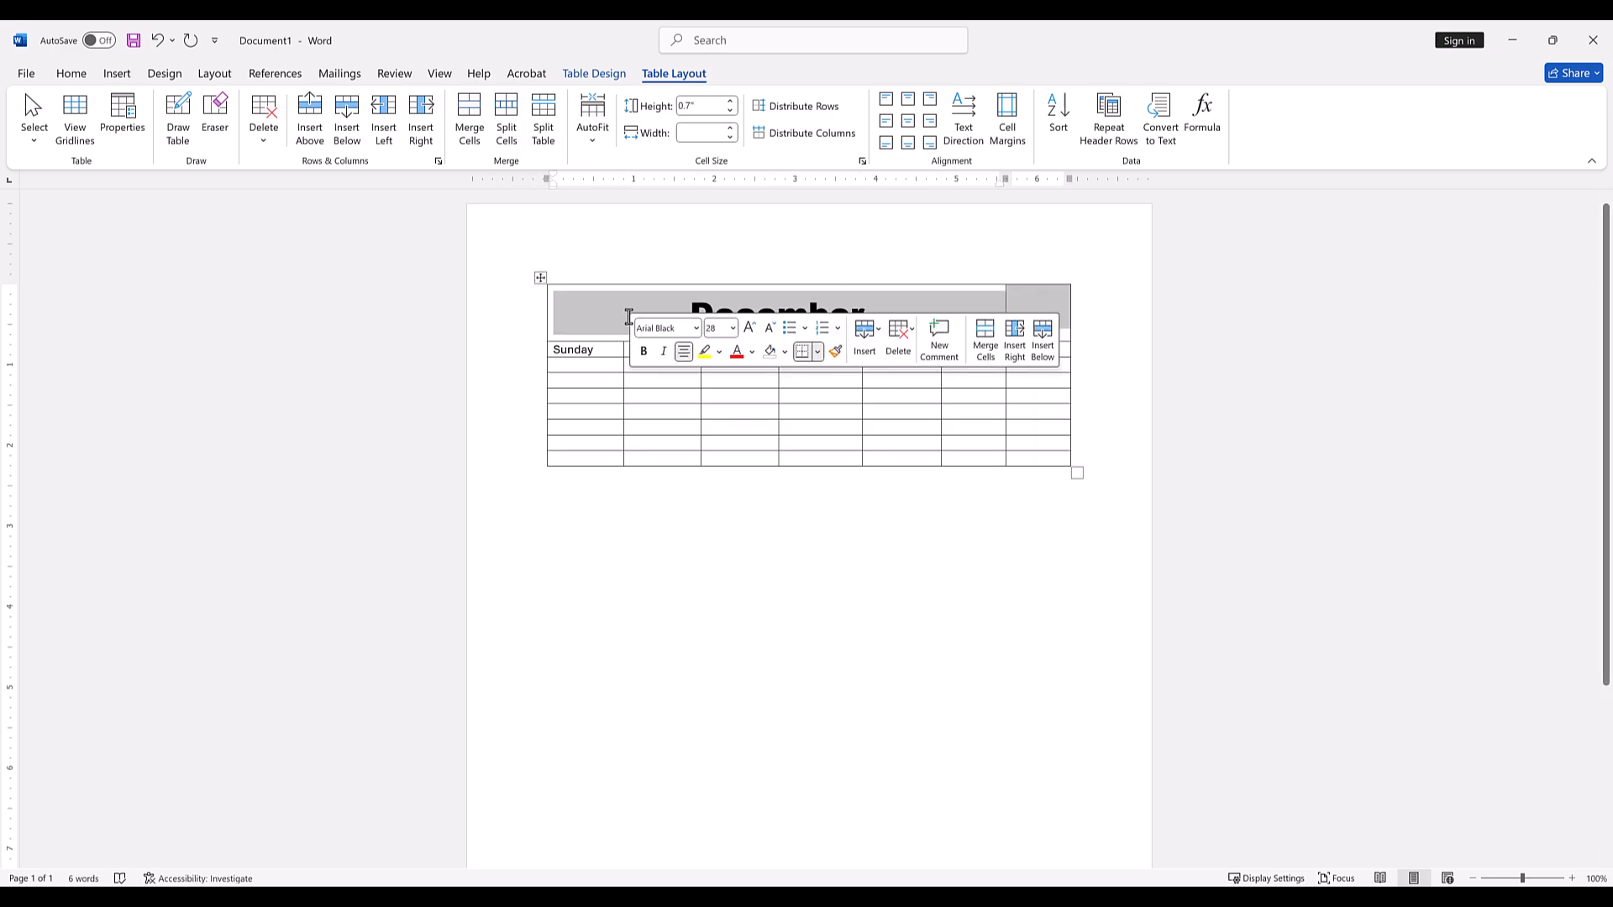
pyautogui.click(462, 124)
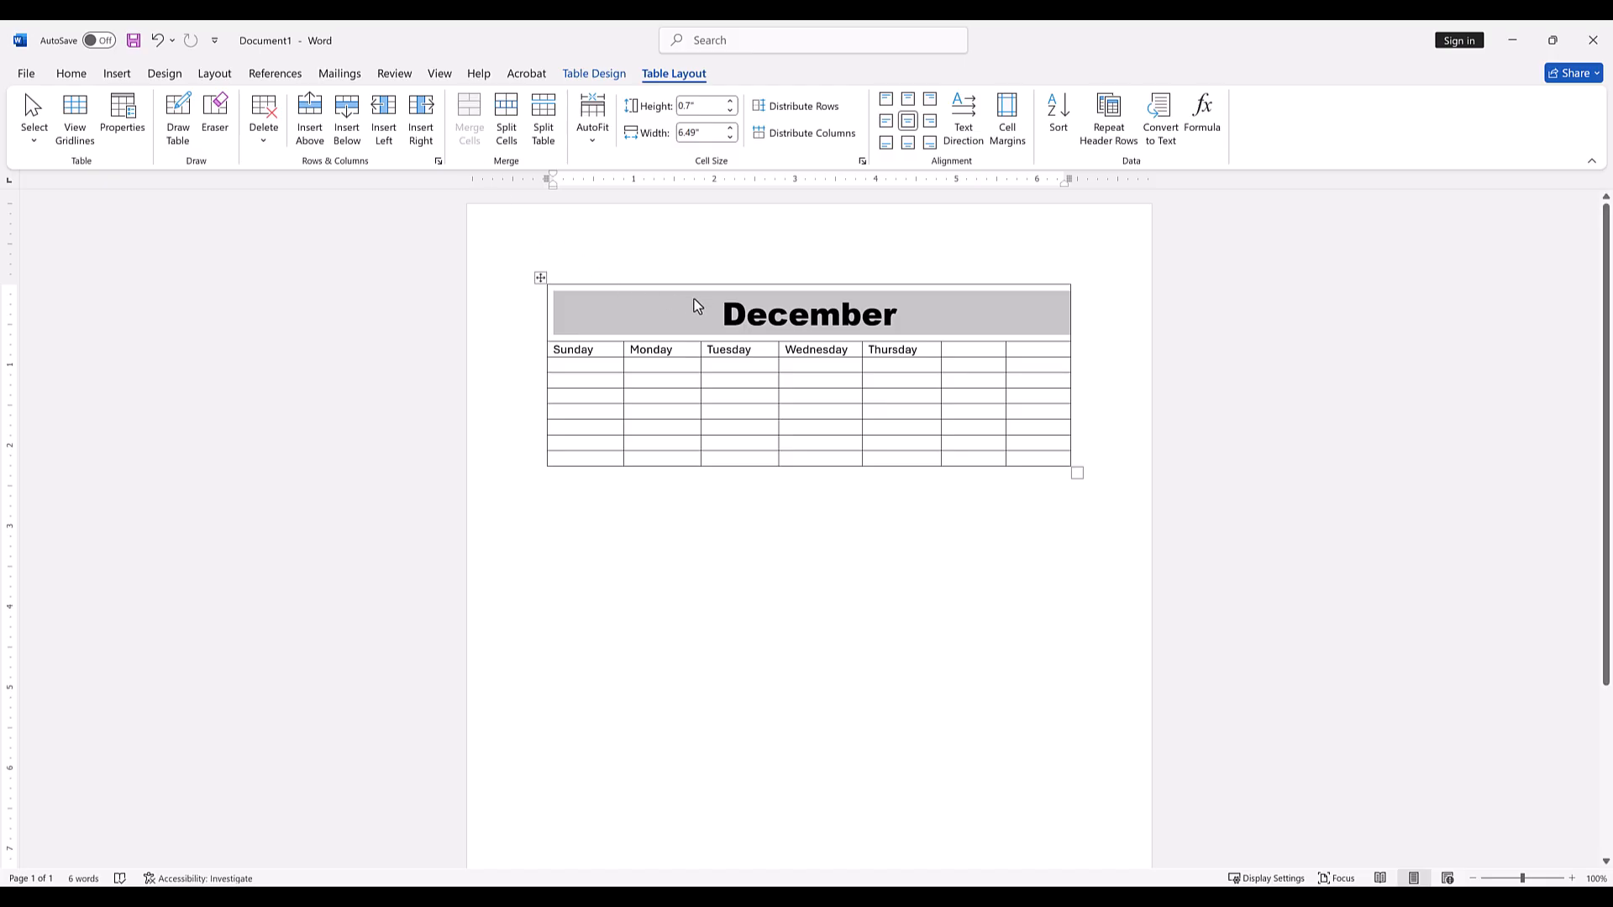
# Enter Friday and Saturday in the last two cells of the weekday row.
pyautogui.click(957, 351)
pyautogui.write('Friday')
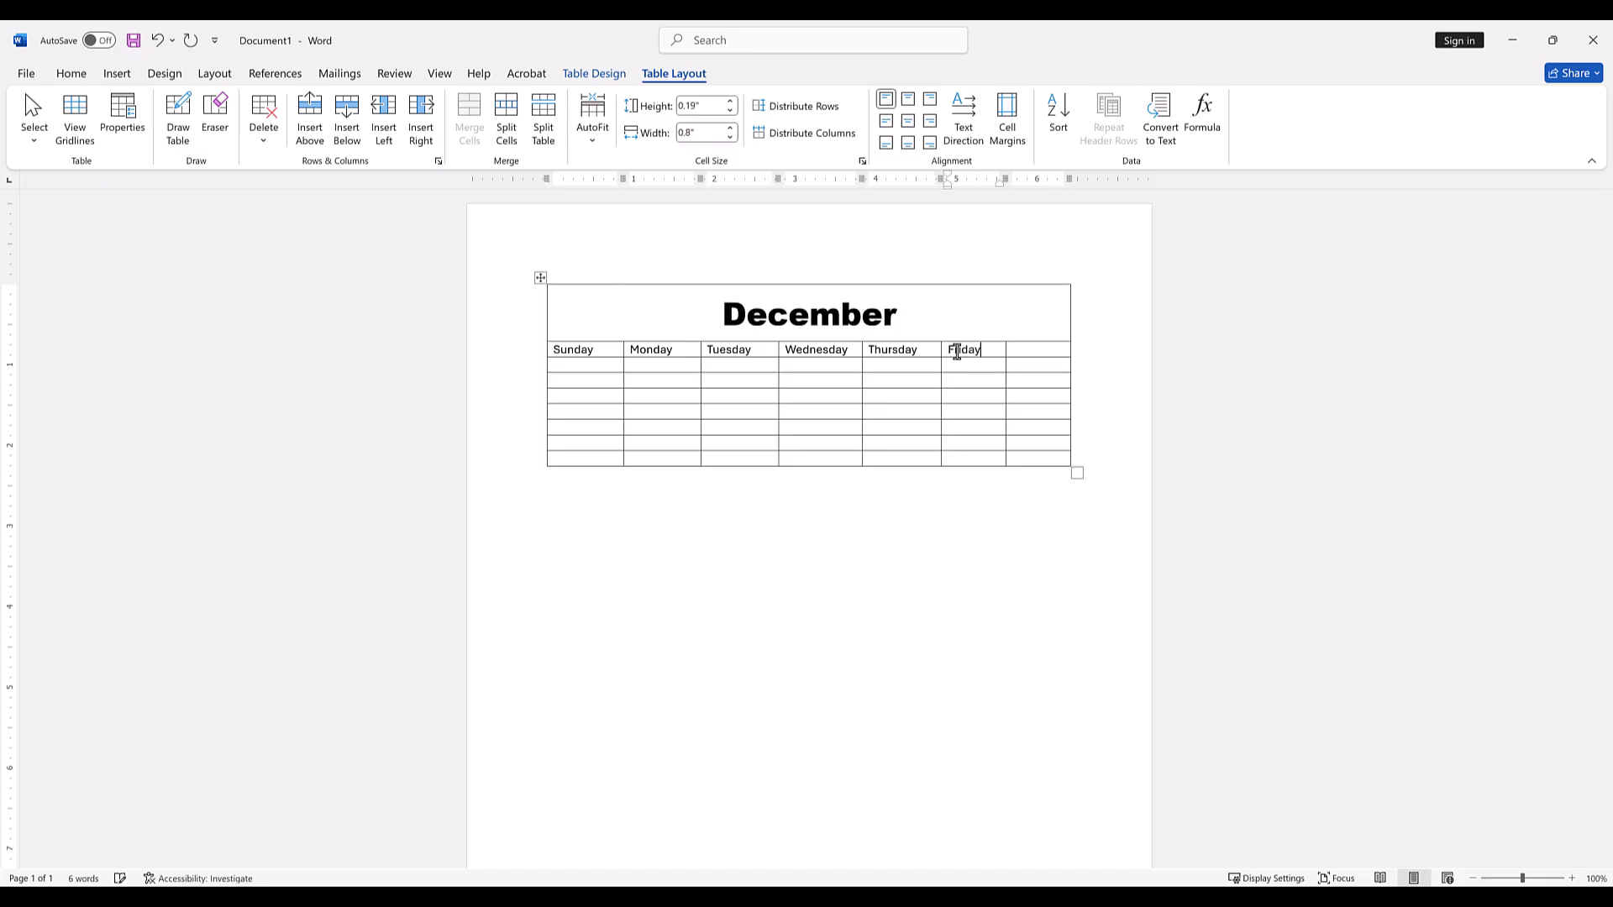
pyautogui.press('Tab')
pyautogui.write('Saturday')
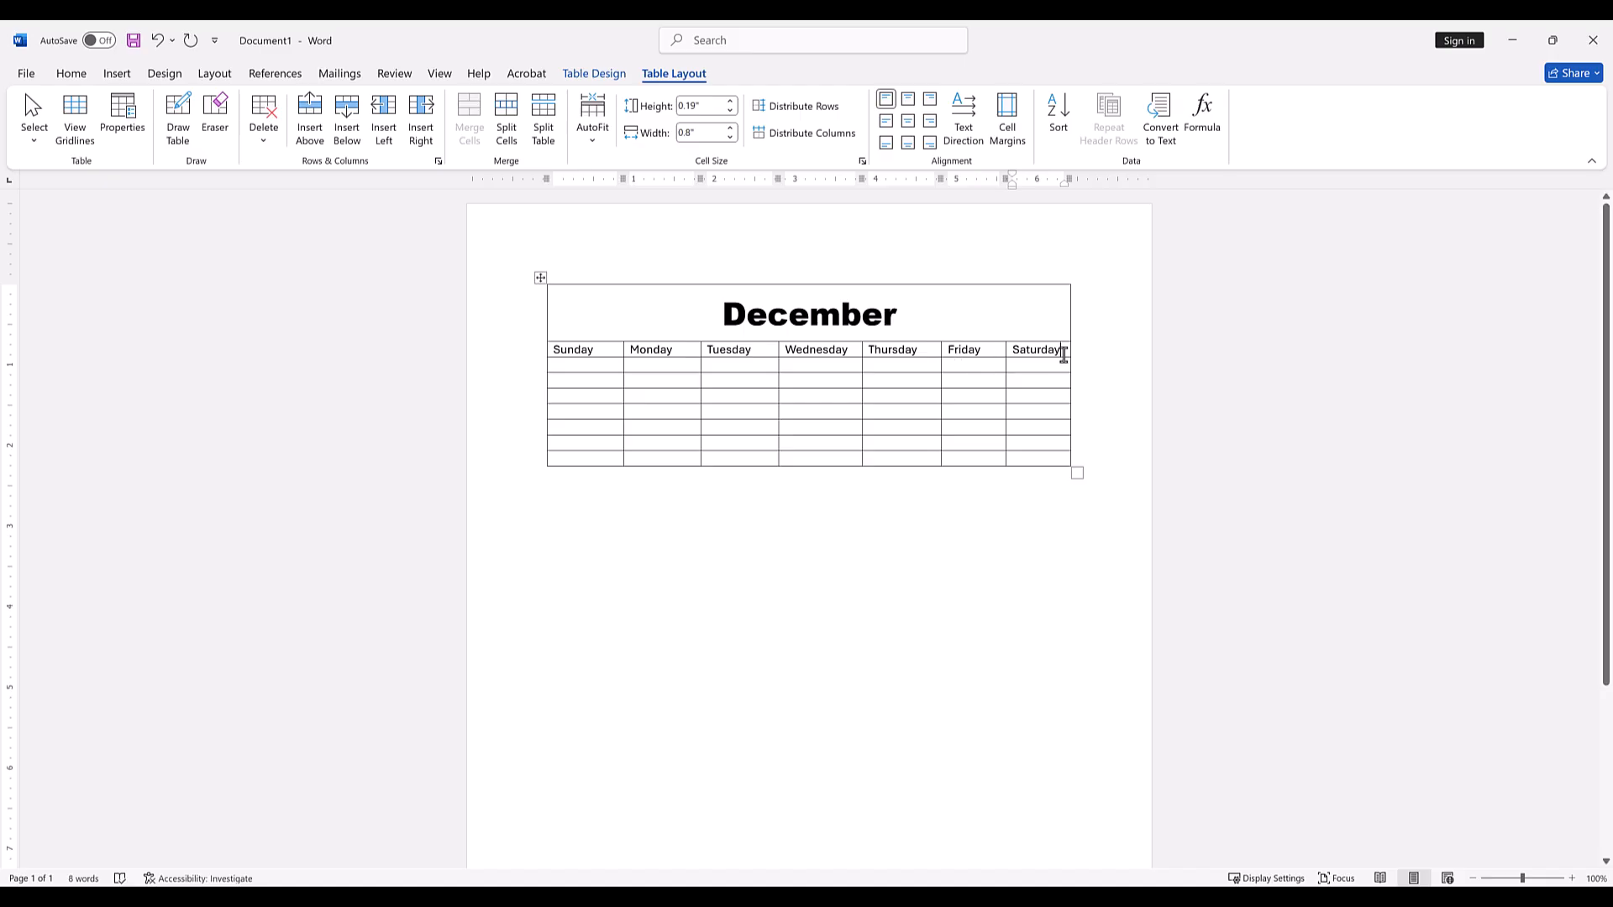
# Centre the weekday names horizontally and vertically in their cells and set the row's height to 0.3".
pyautogui.moveTo(1062, 353); pyautogui.dragTo(548, 355)
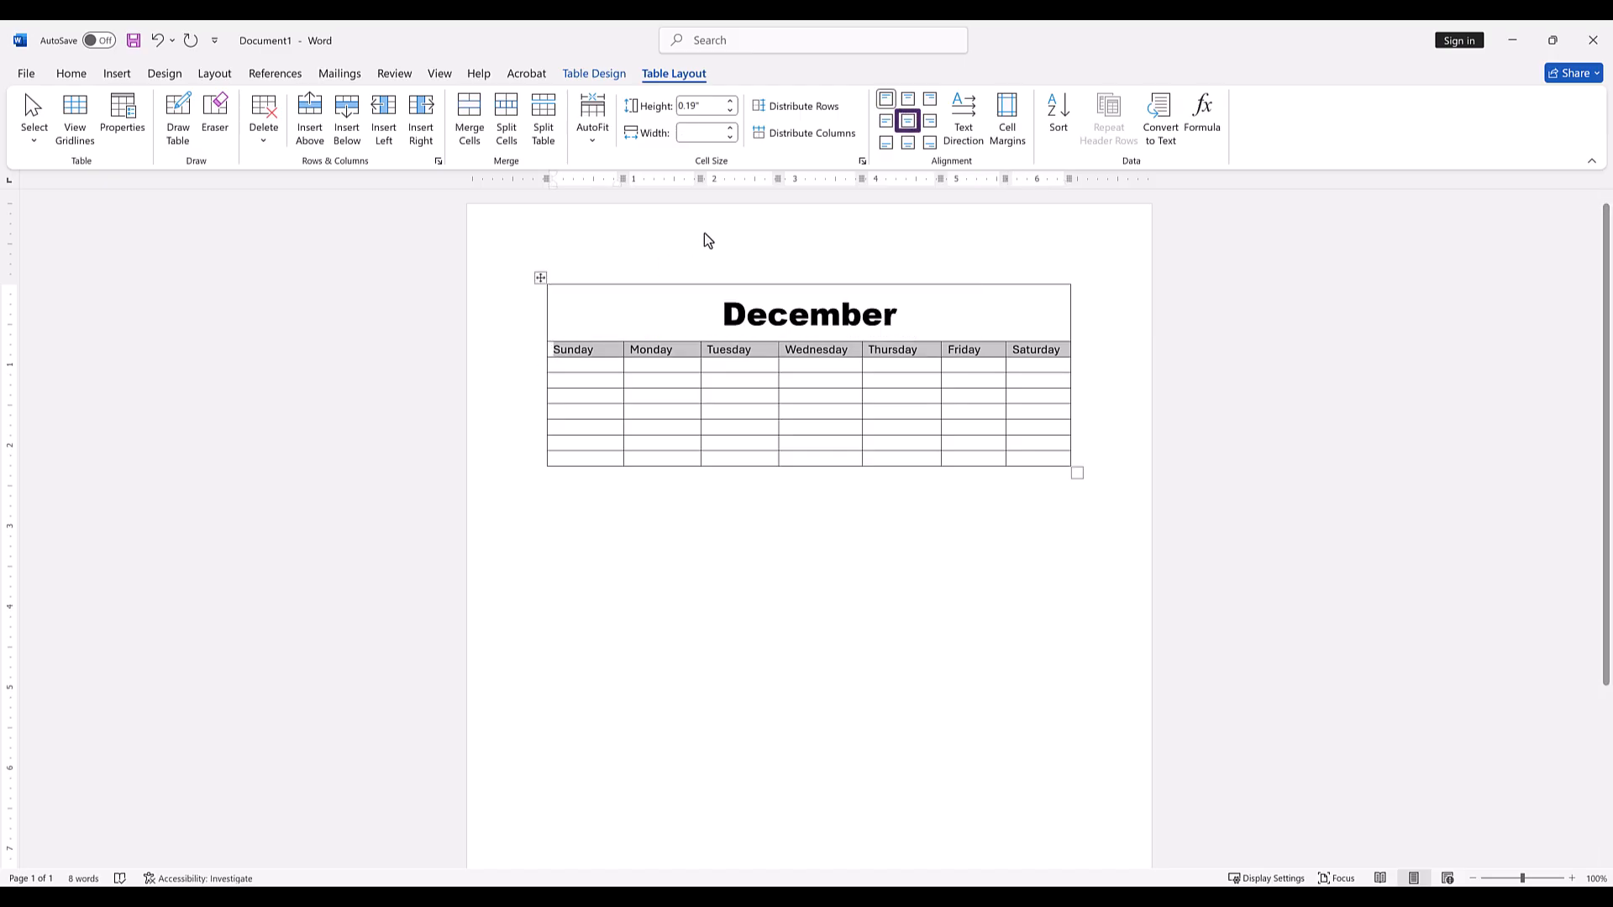
pyautogui.click(907, 122)
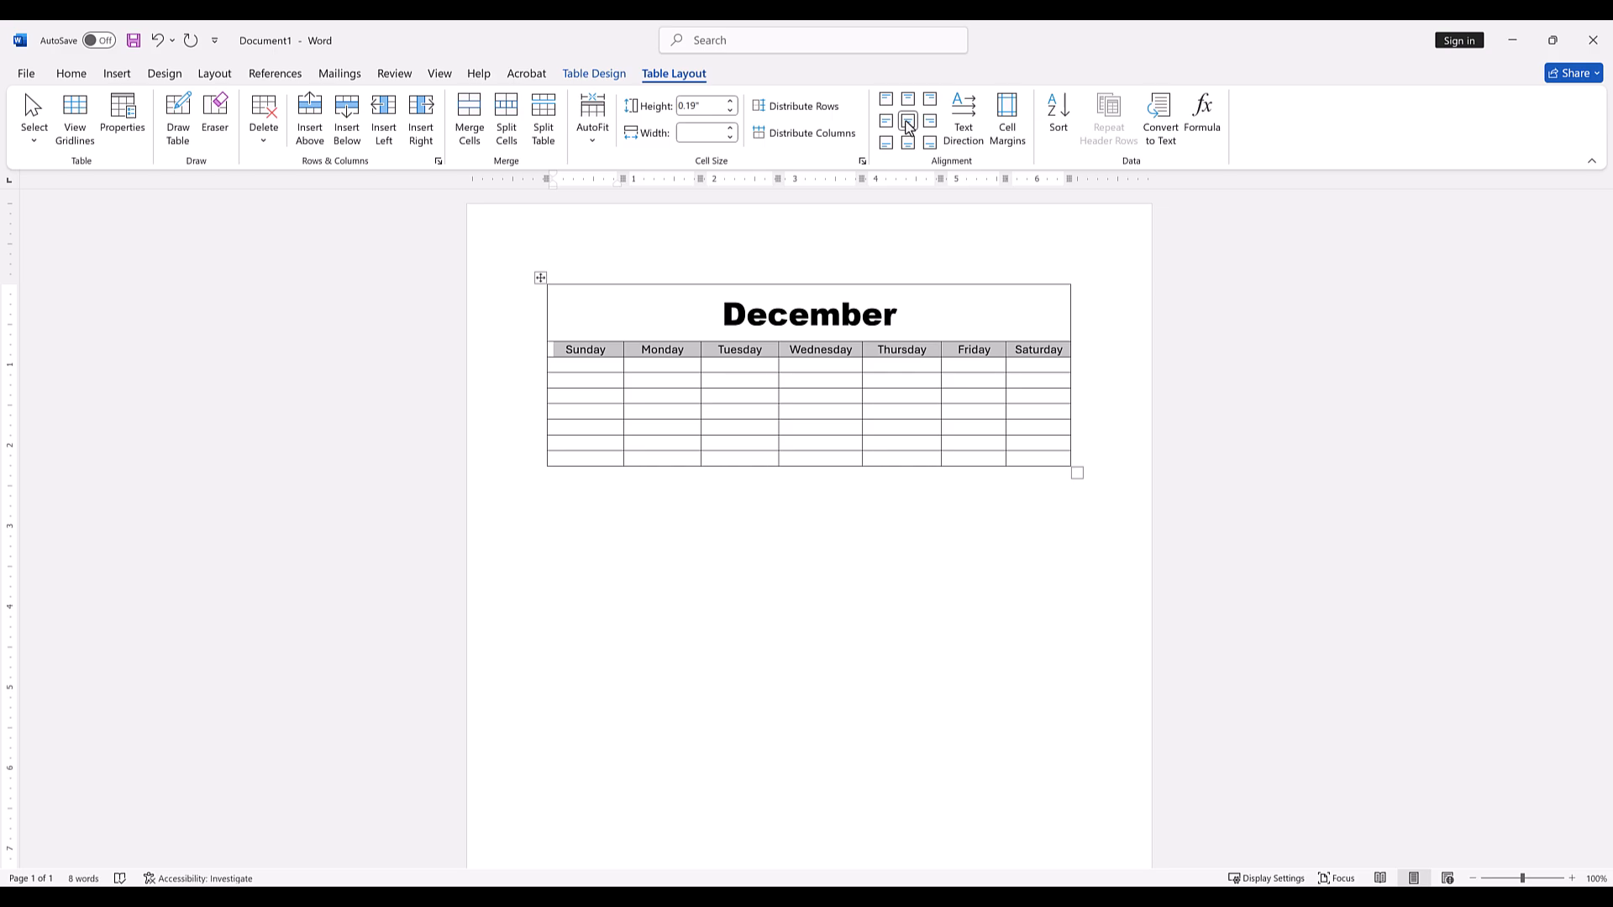
pyautogui.click(731, 102)
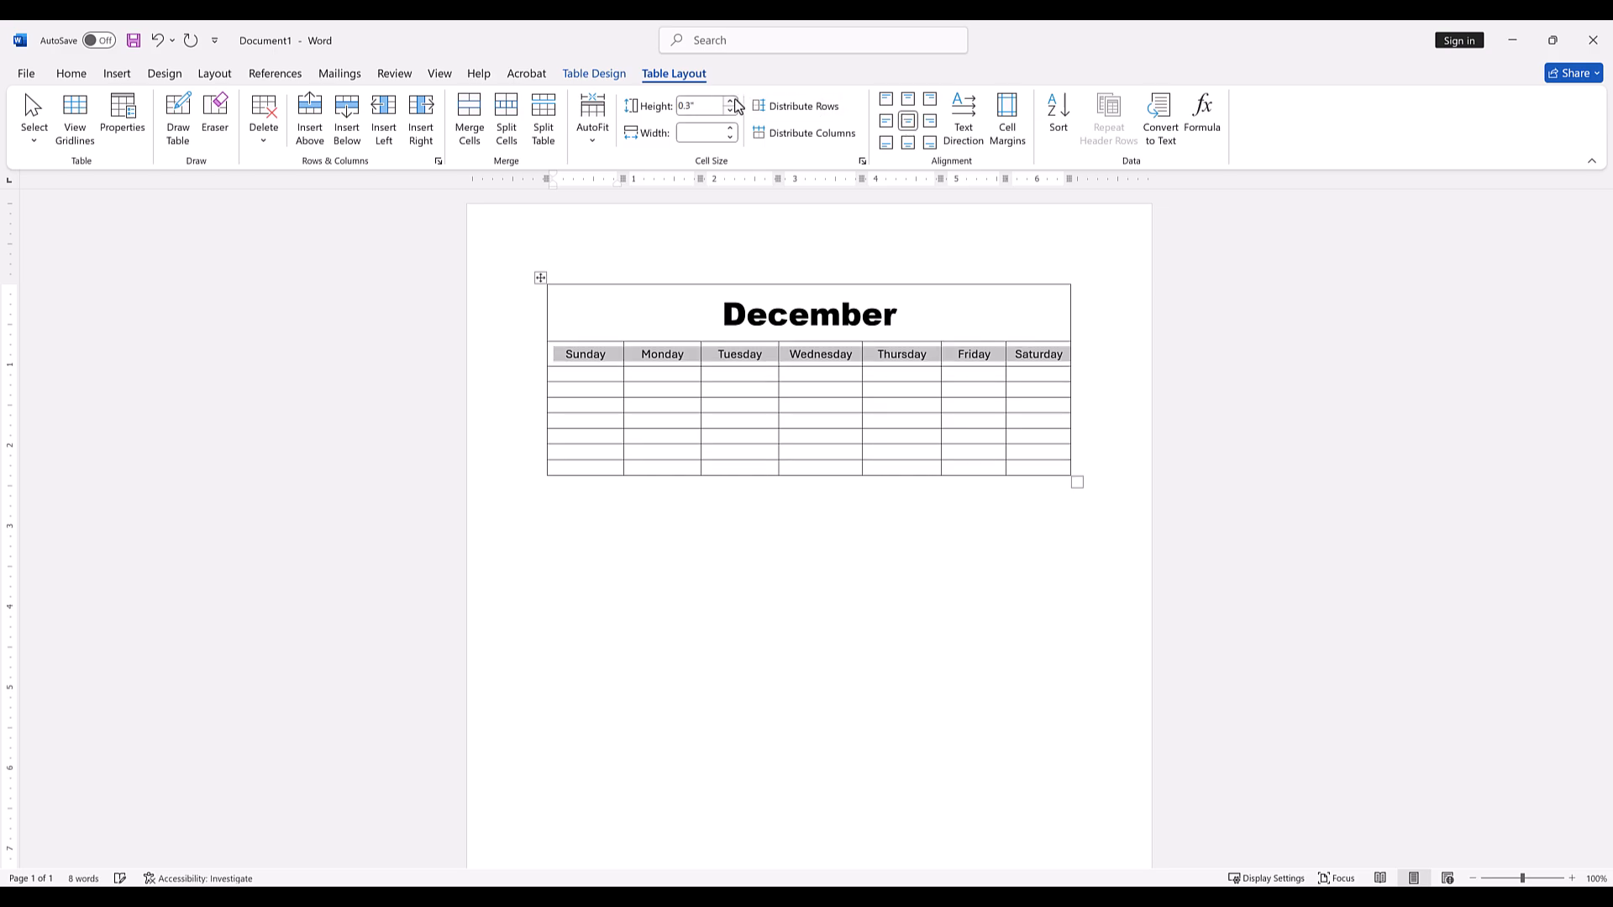
# Distribute the columns evenly across the weekday row and all the rows below it.
pyautogui.click(1103, 395)
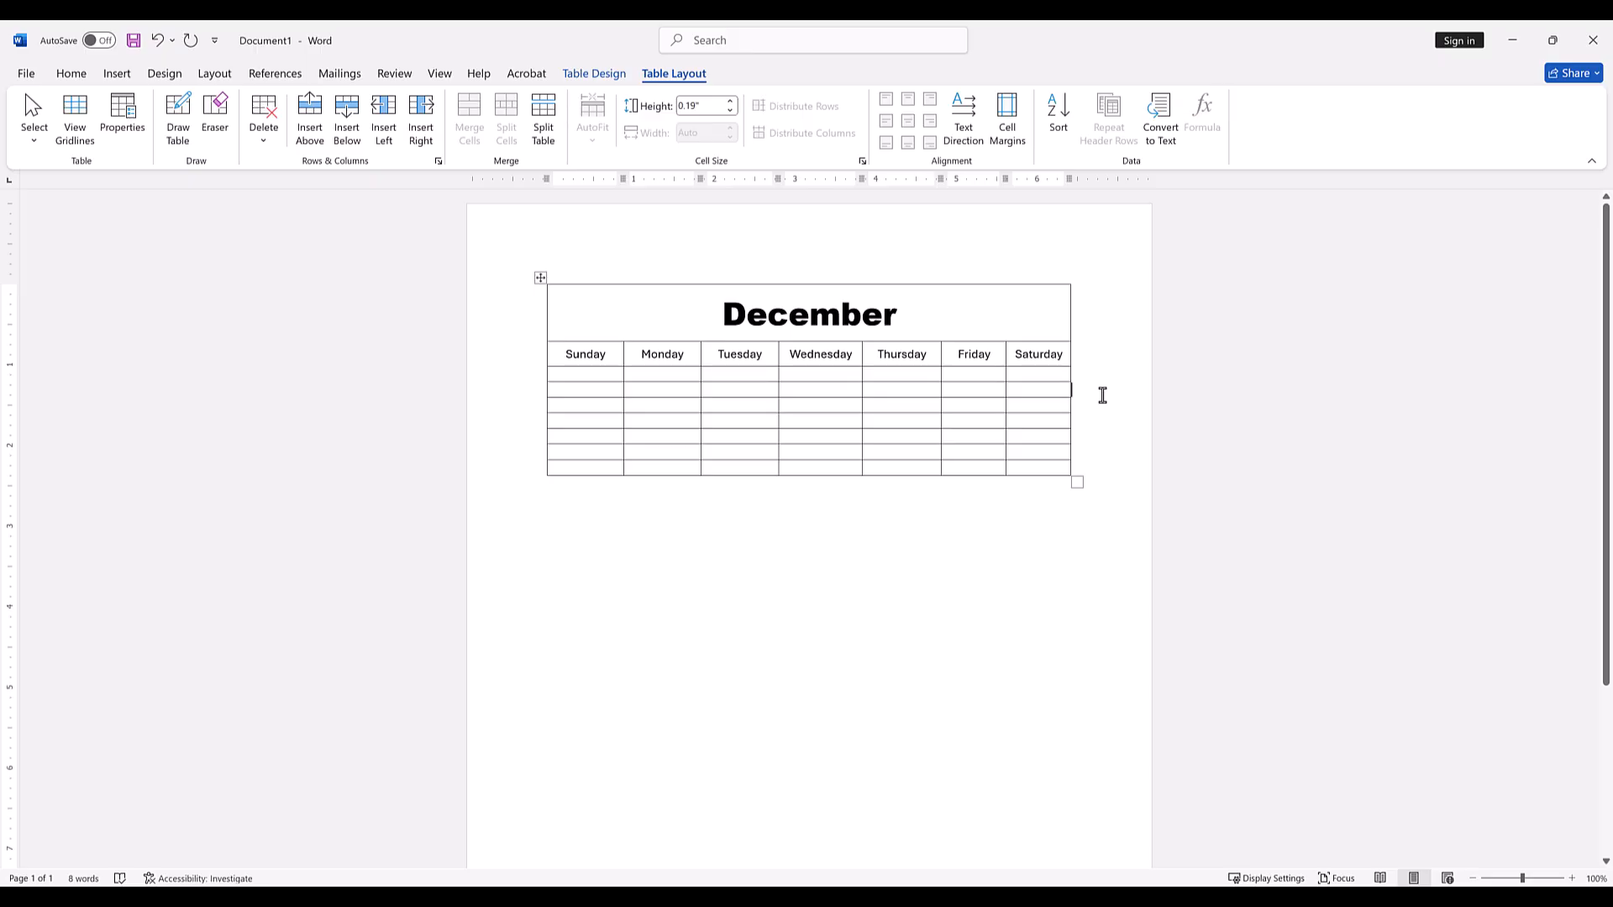
pyautogui.moveTo(573, 345); pyautogui.dragTo(1041, 459)
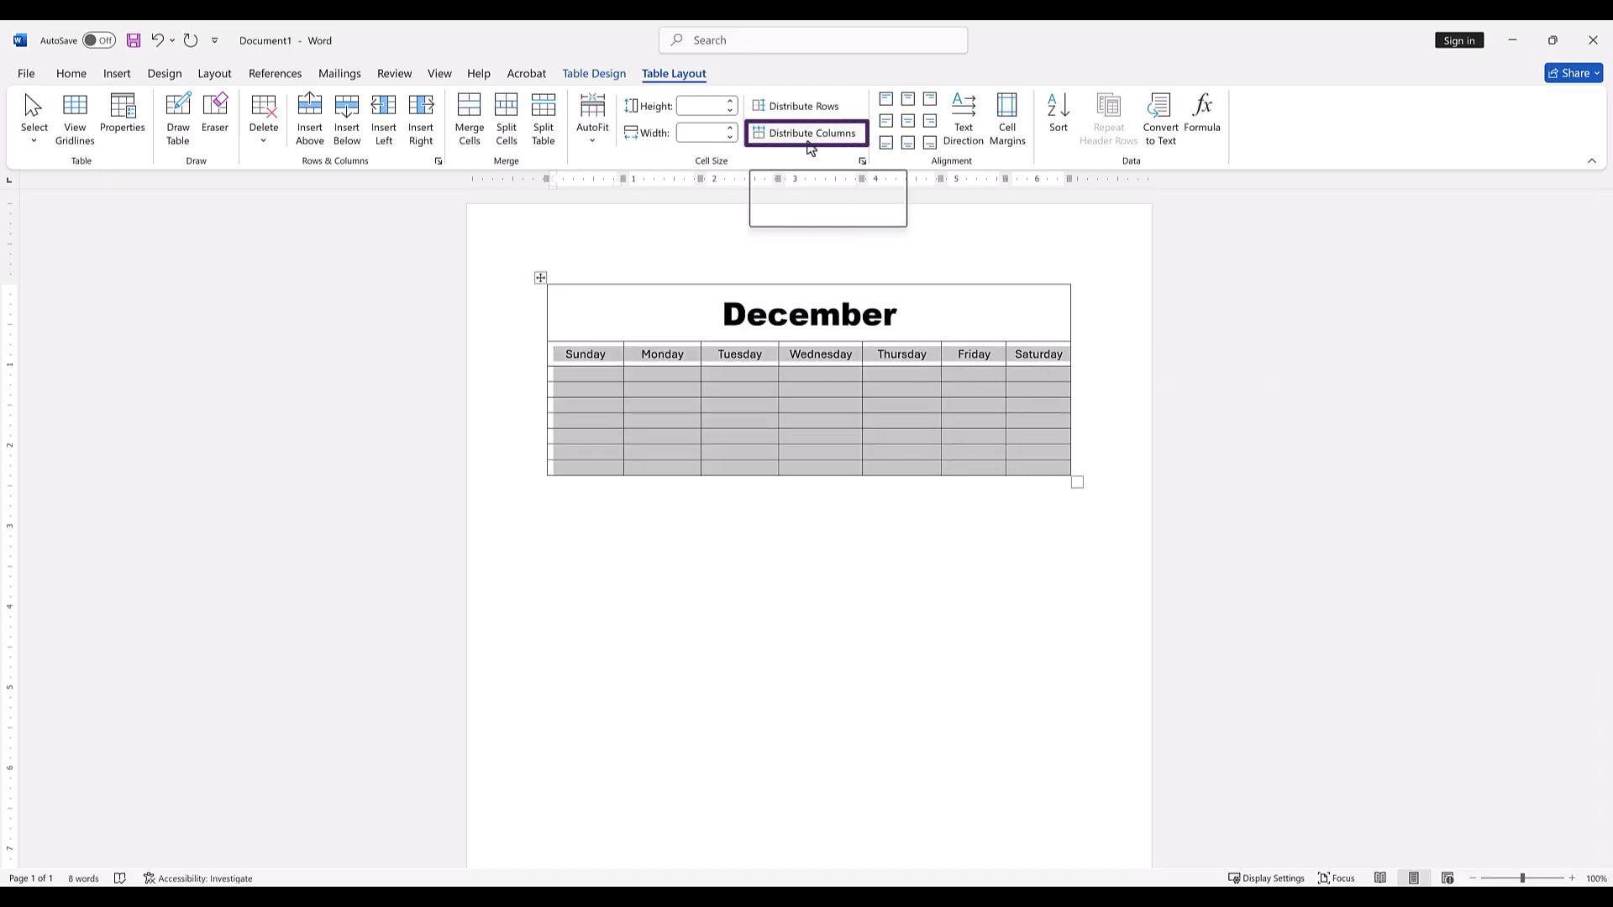
pyautogui.click(806, 148)
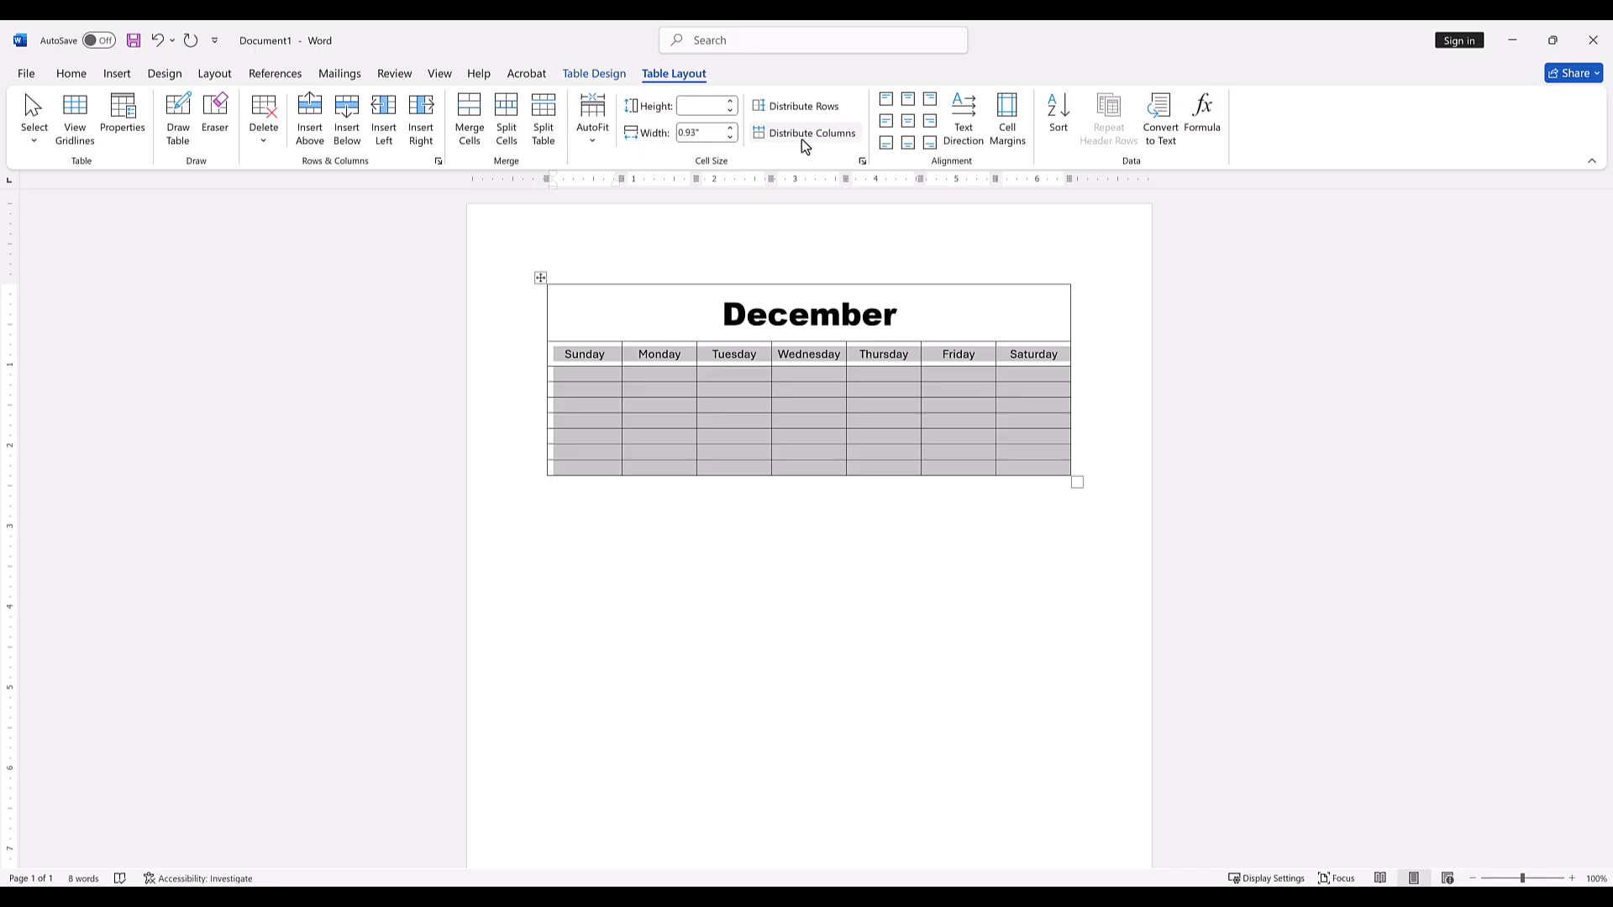
# Set the text in the weekday row and all rows below it to Arial Narrow, size 12.
pyautogui.click(78, 82)
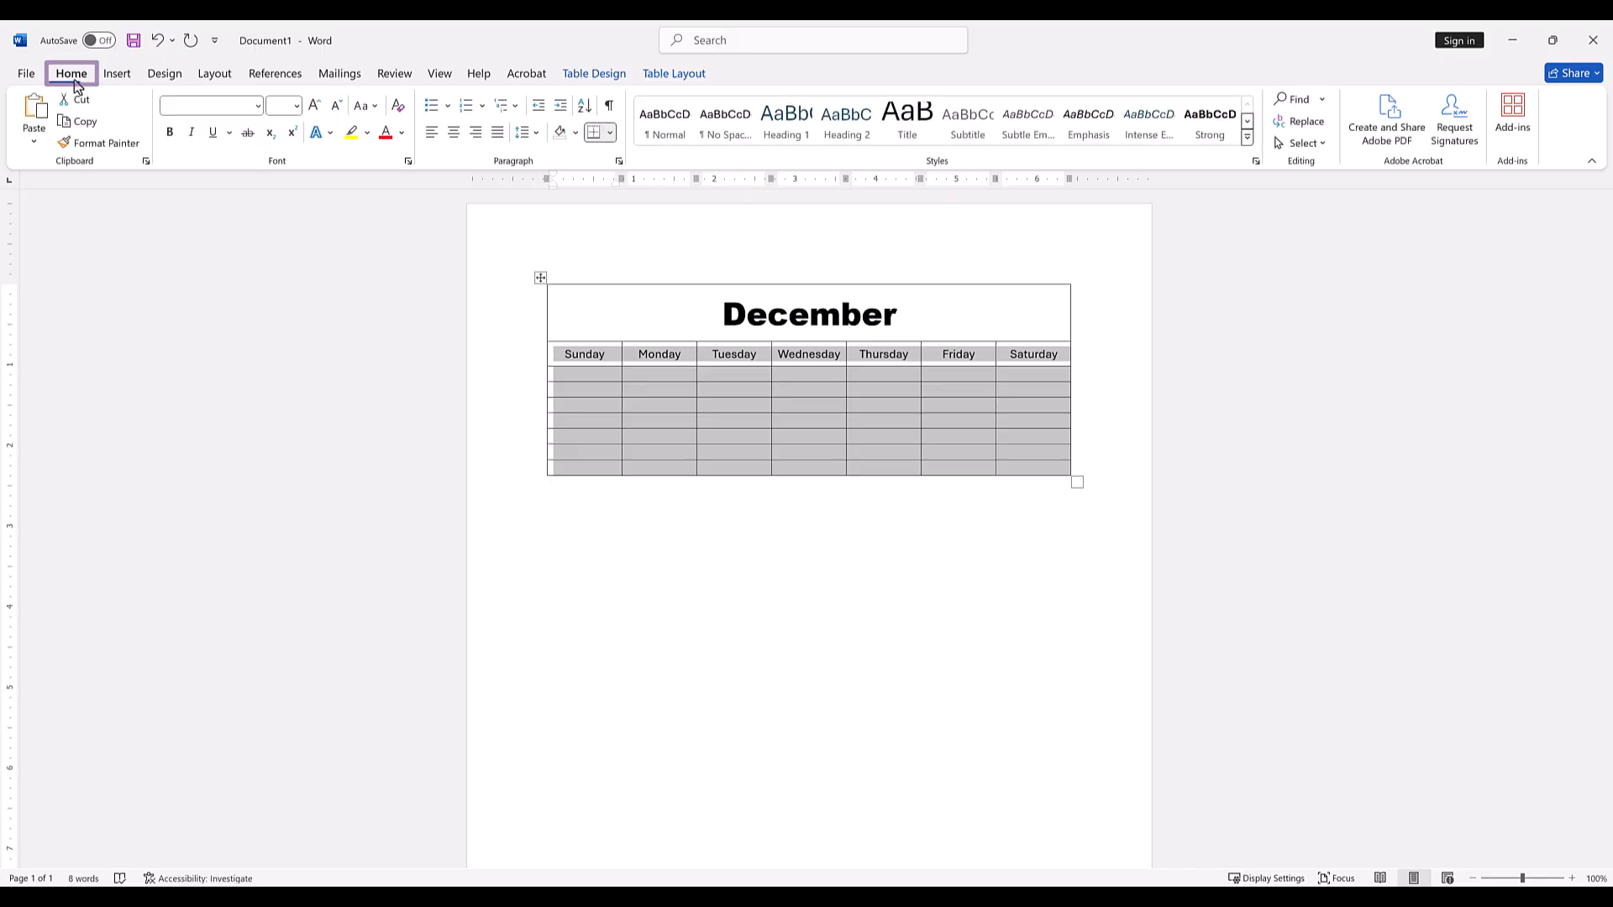
pyautogui.click(257, 106)
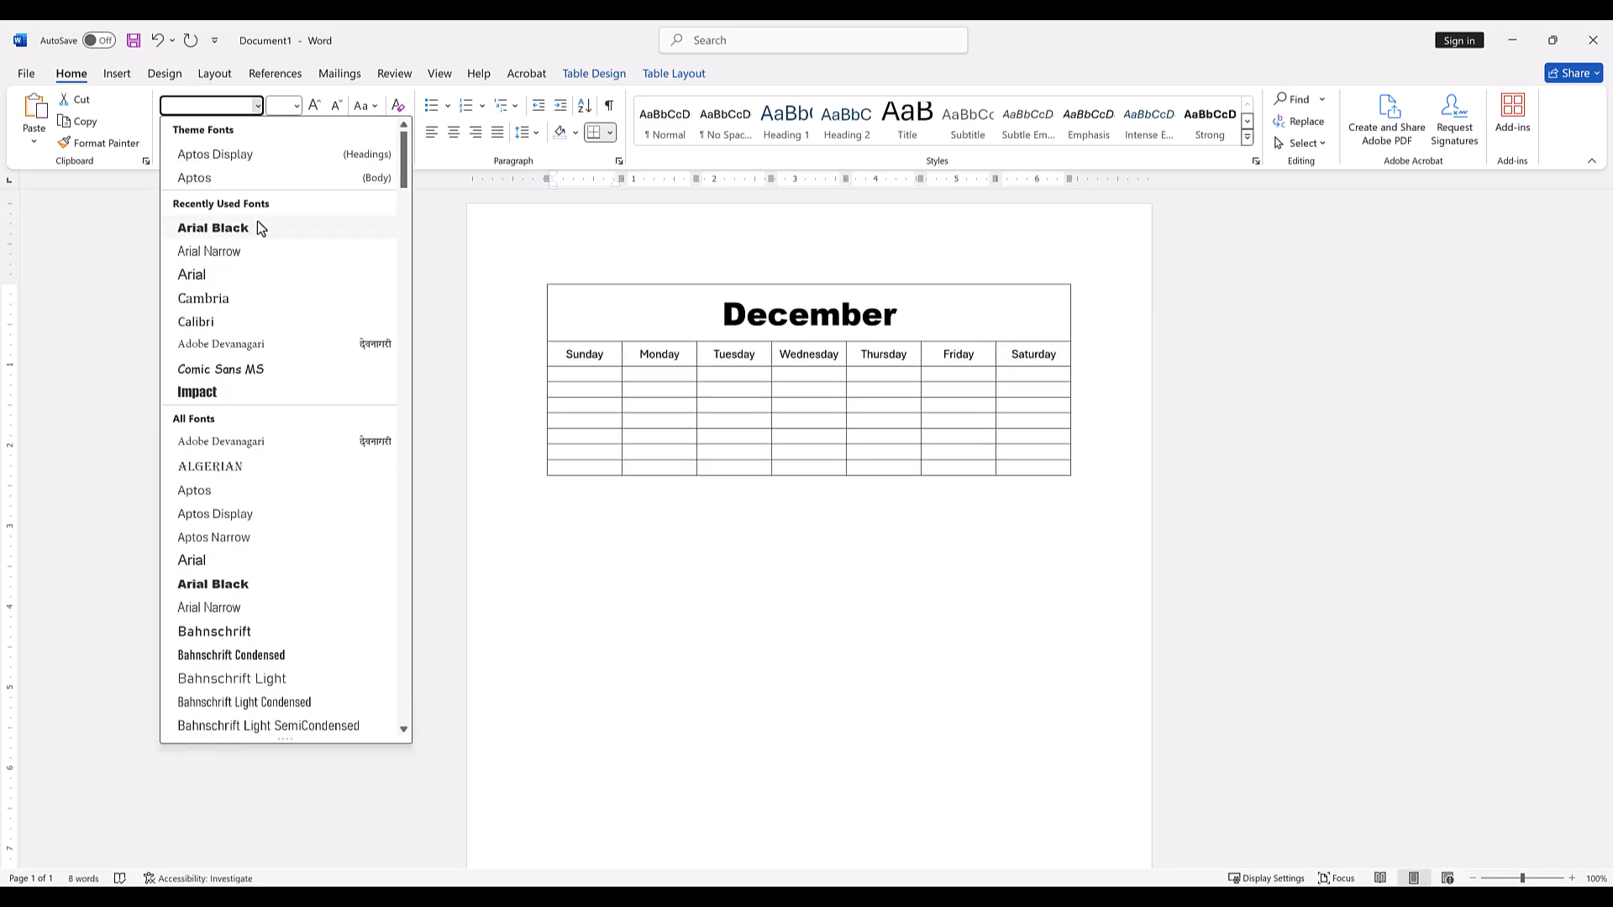
pyautogui.click(253, 250)
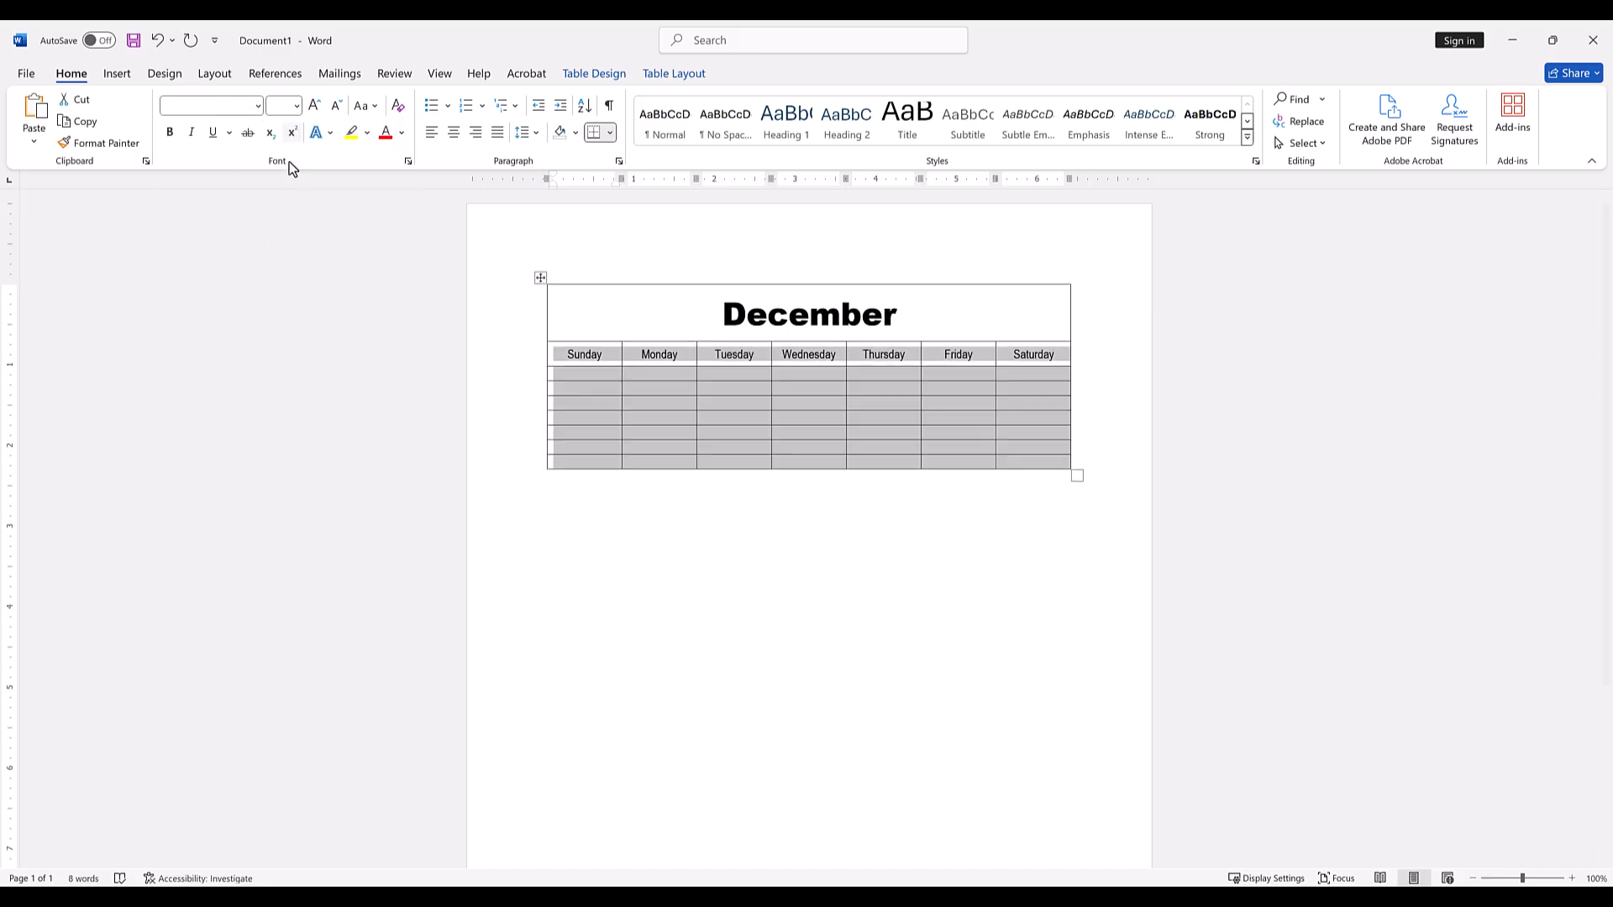
pyautogui.click(297, 106)
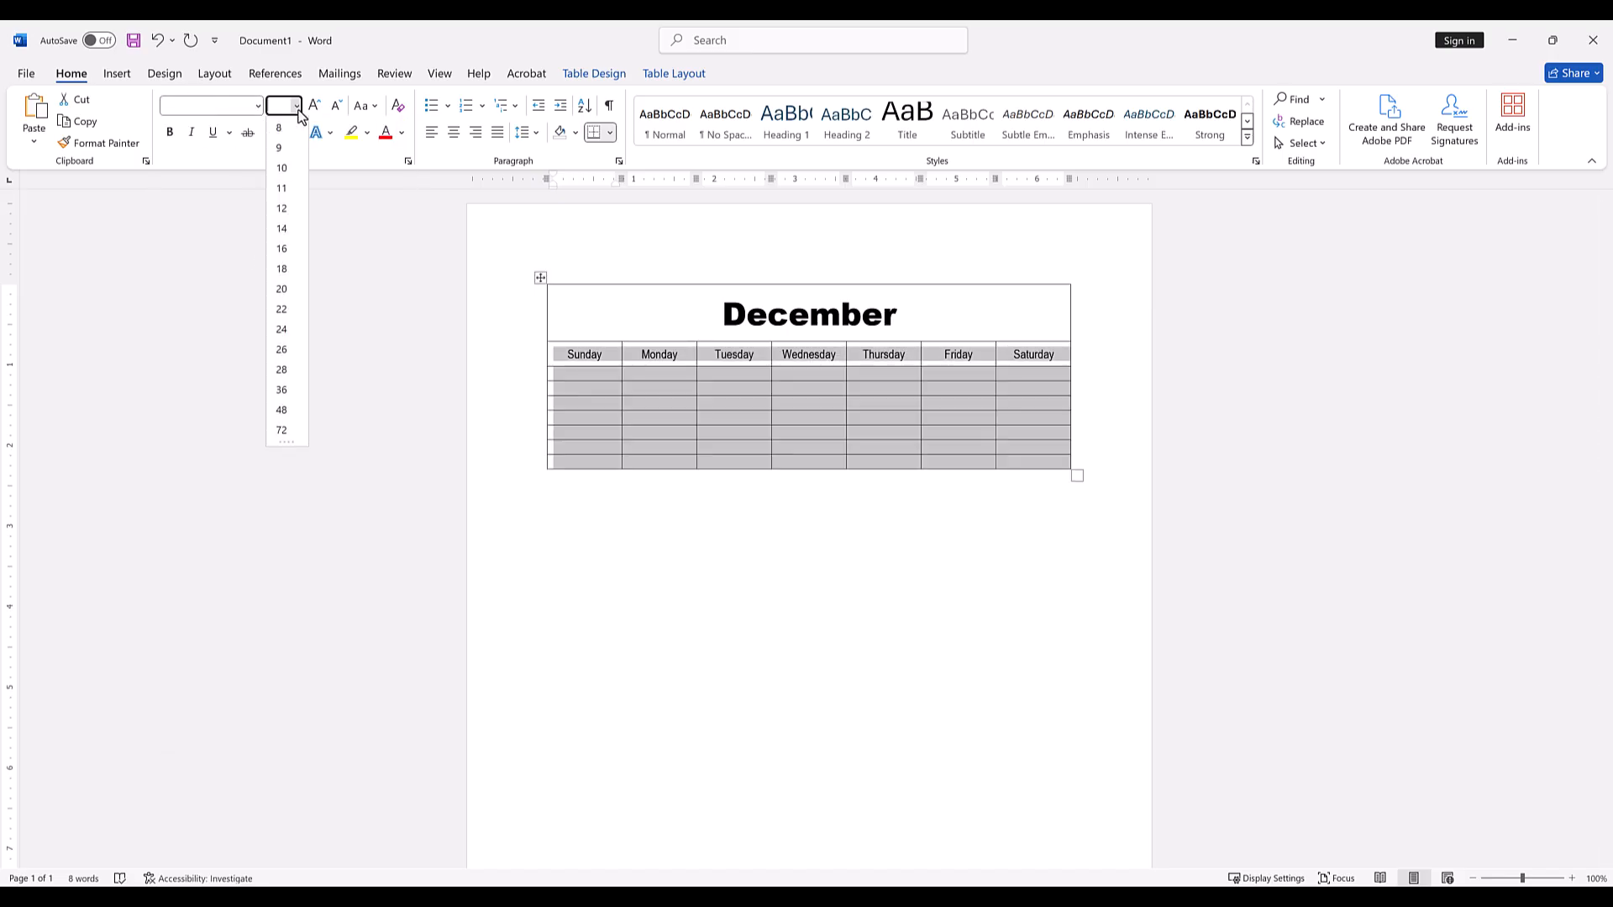
pyautogui.click(293, 217)
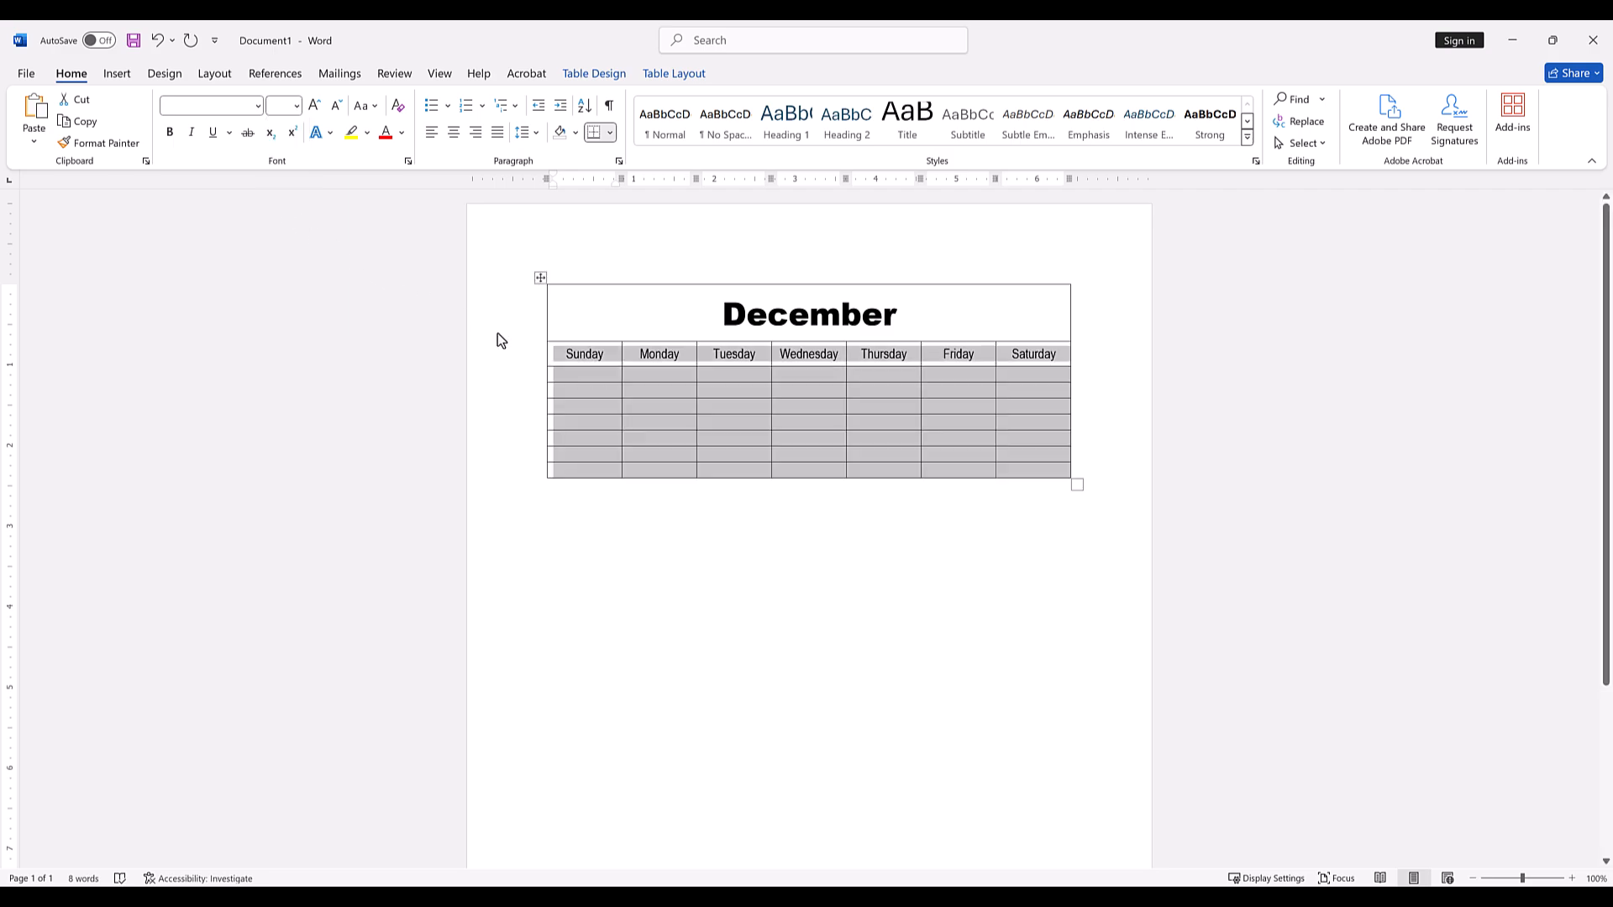
pyautogui.click(523, 348)
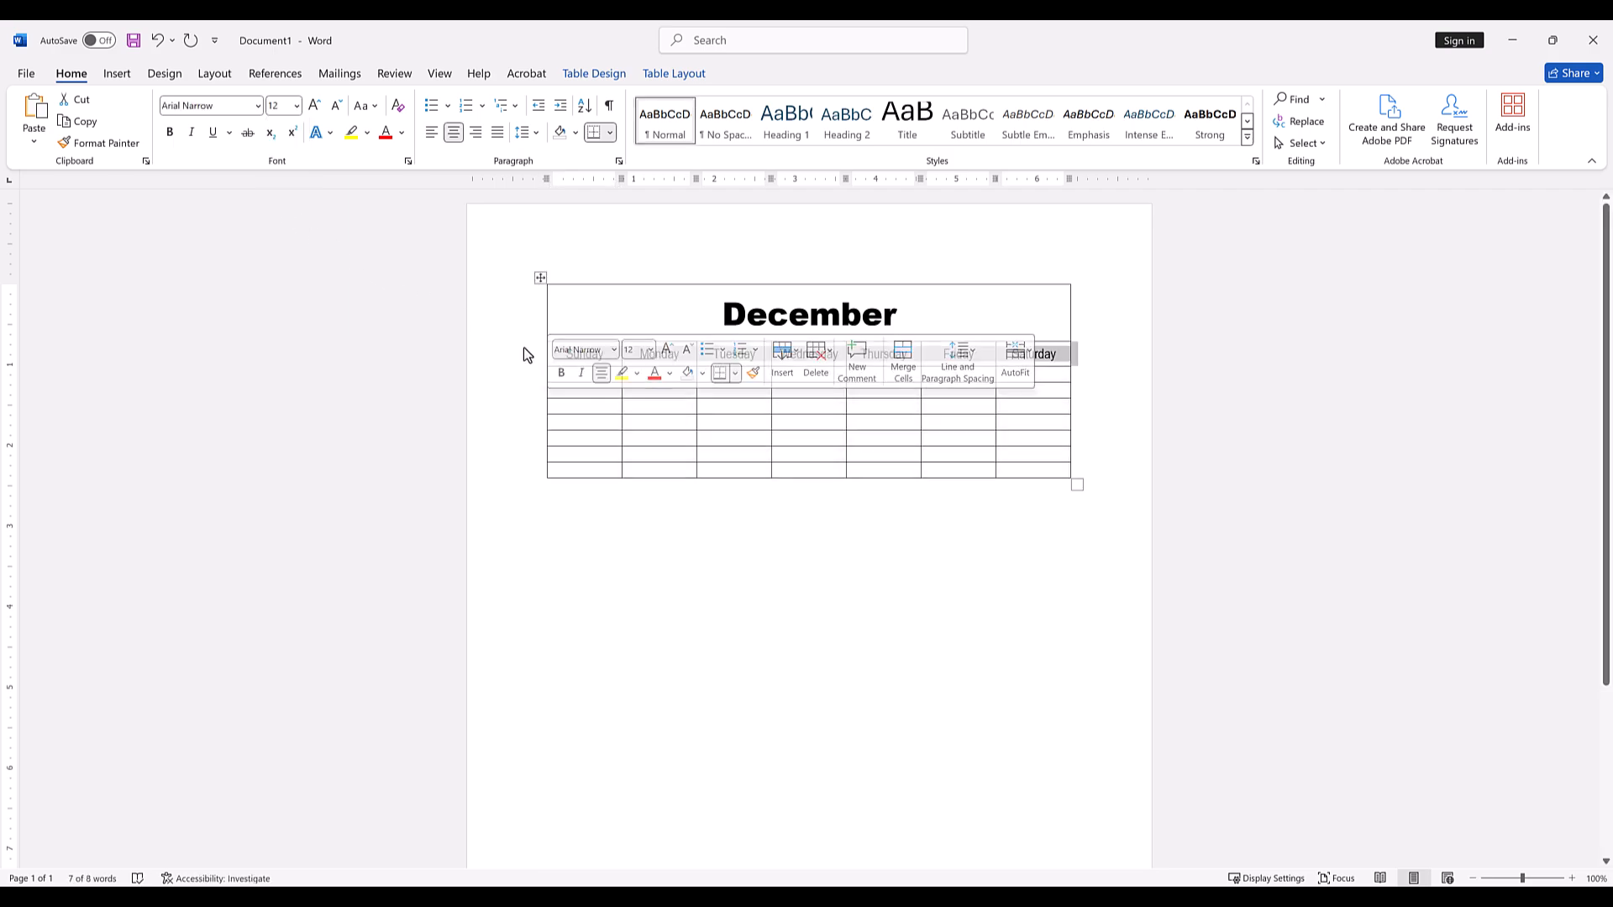
# Align the contents of all cells below the weekday row to the top right.
pyautogui.click(560, 376)
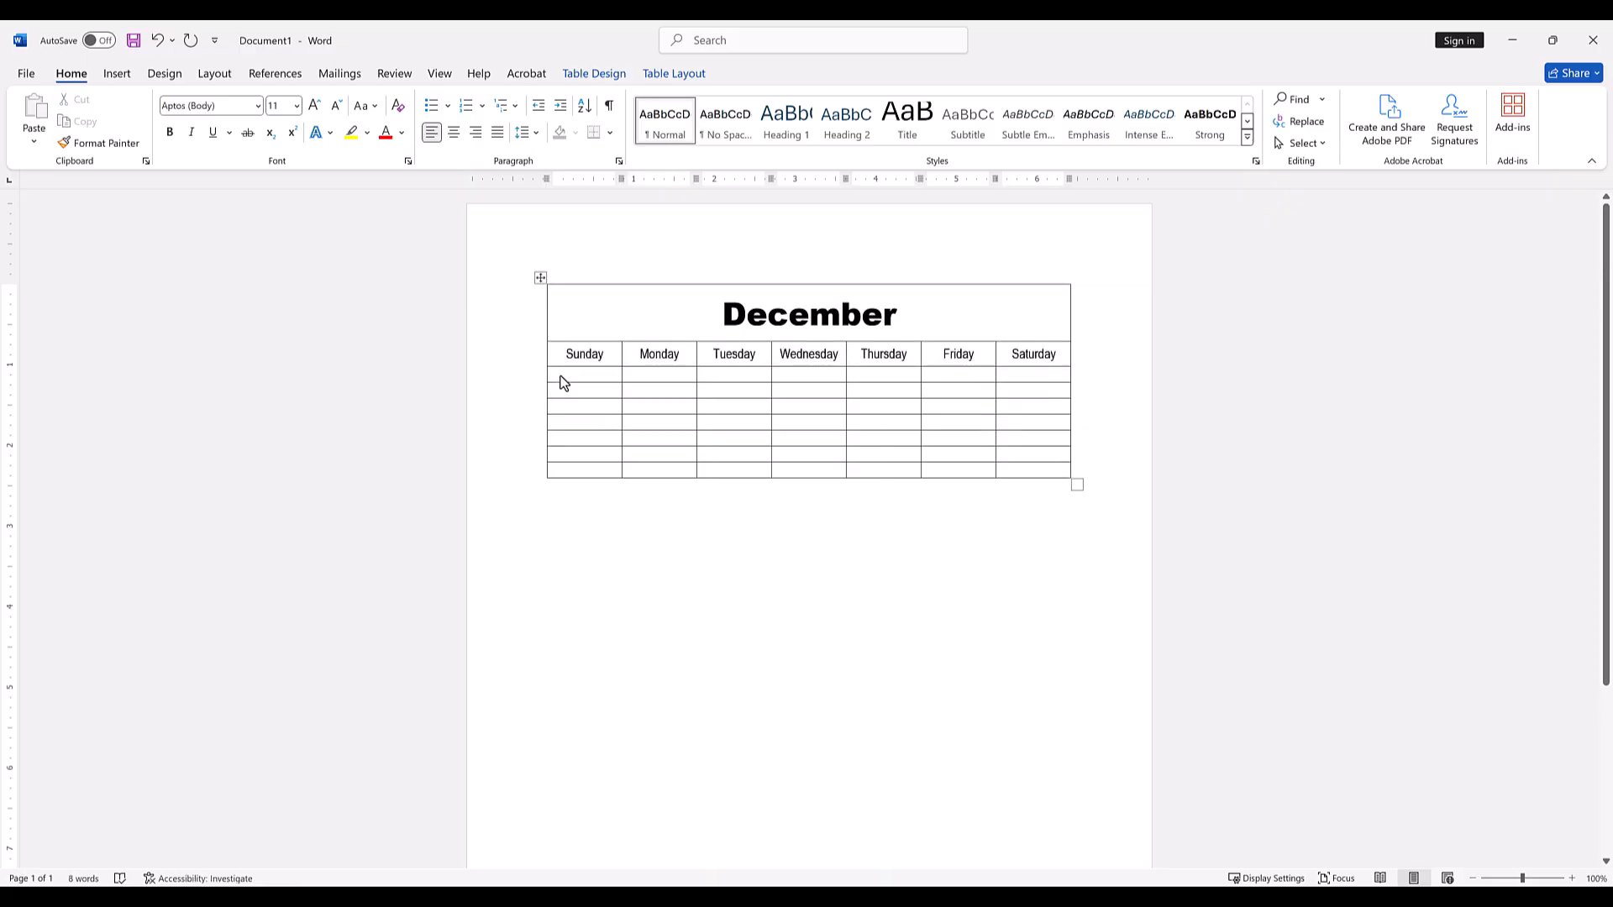
pyautogui.moveTo(560, 375); pyautogui.dragTo(1038, 476)
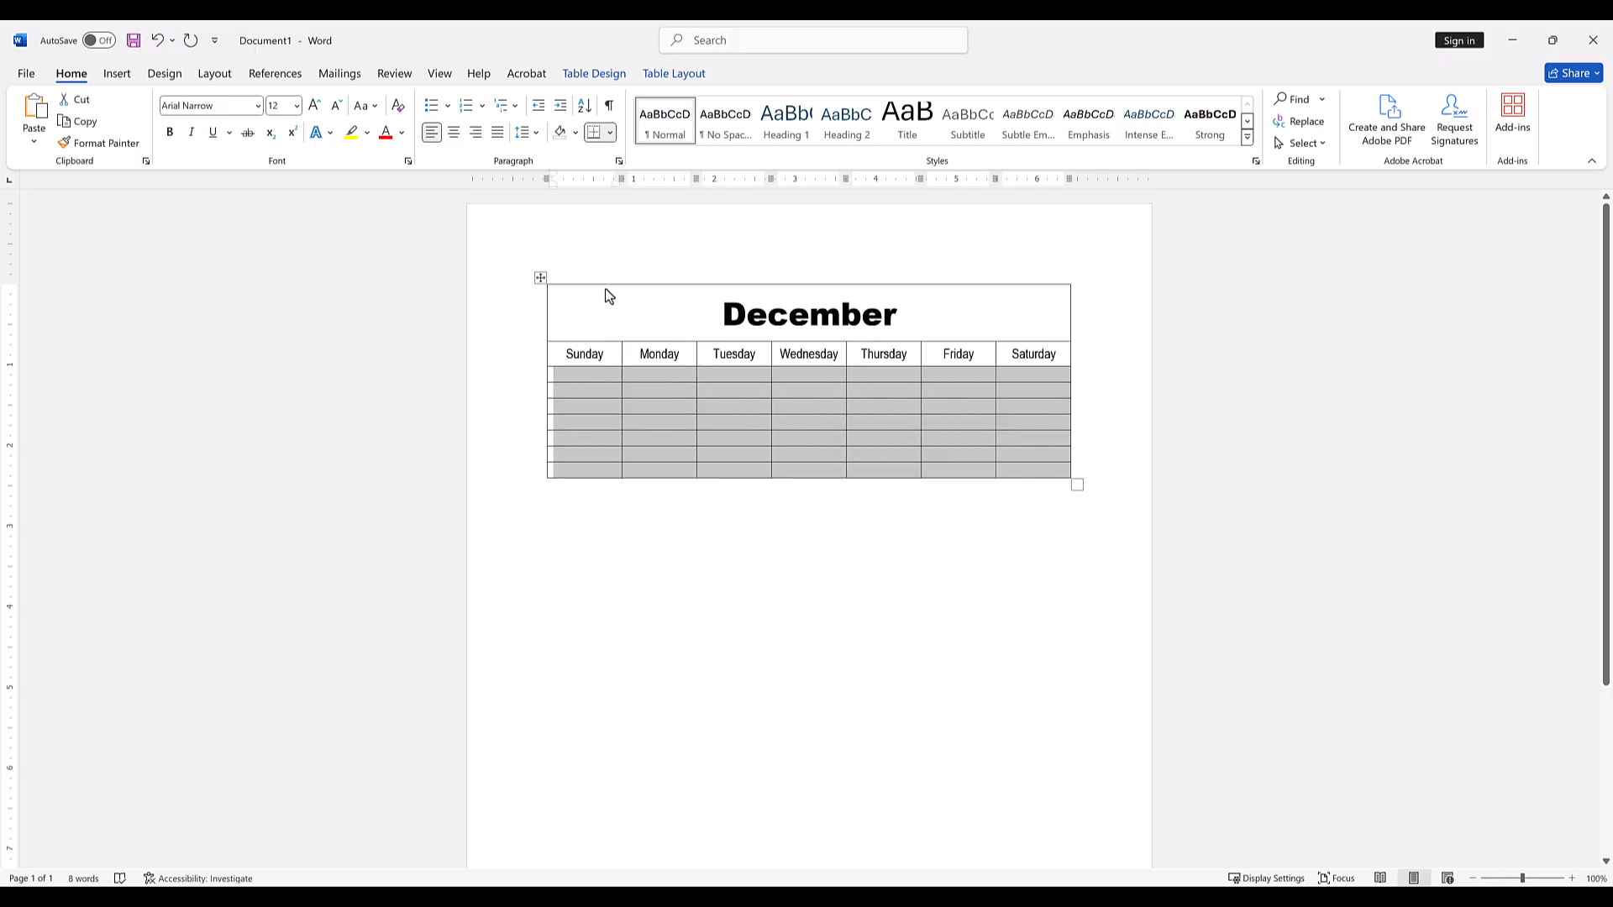
pyautogui.click(673, 74)
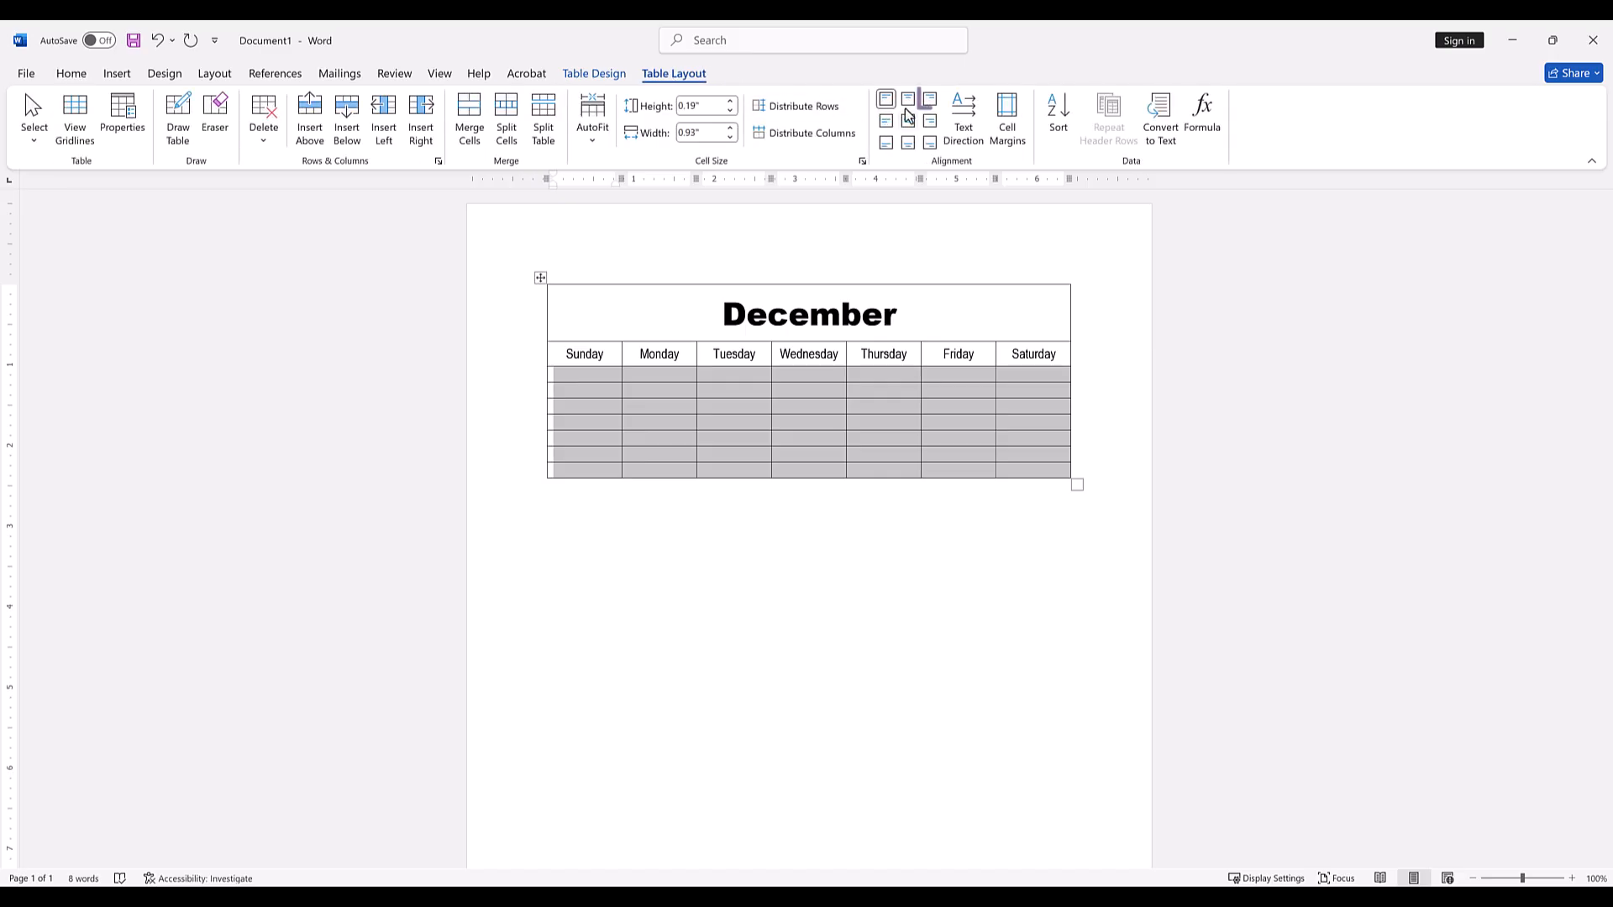
pyautogui.click(928, 100)
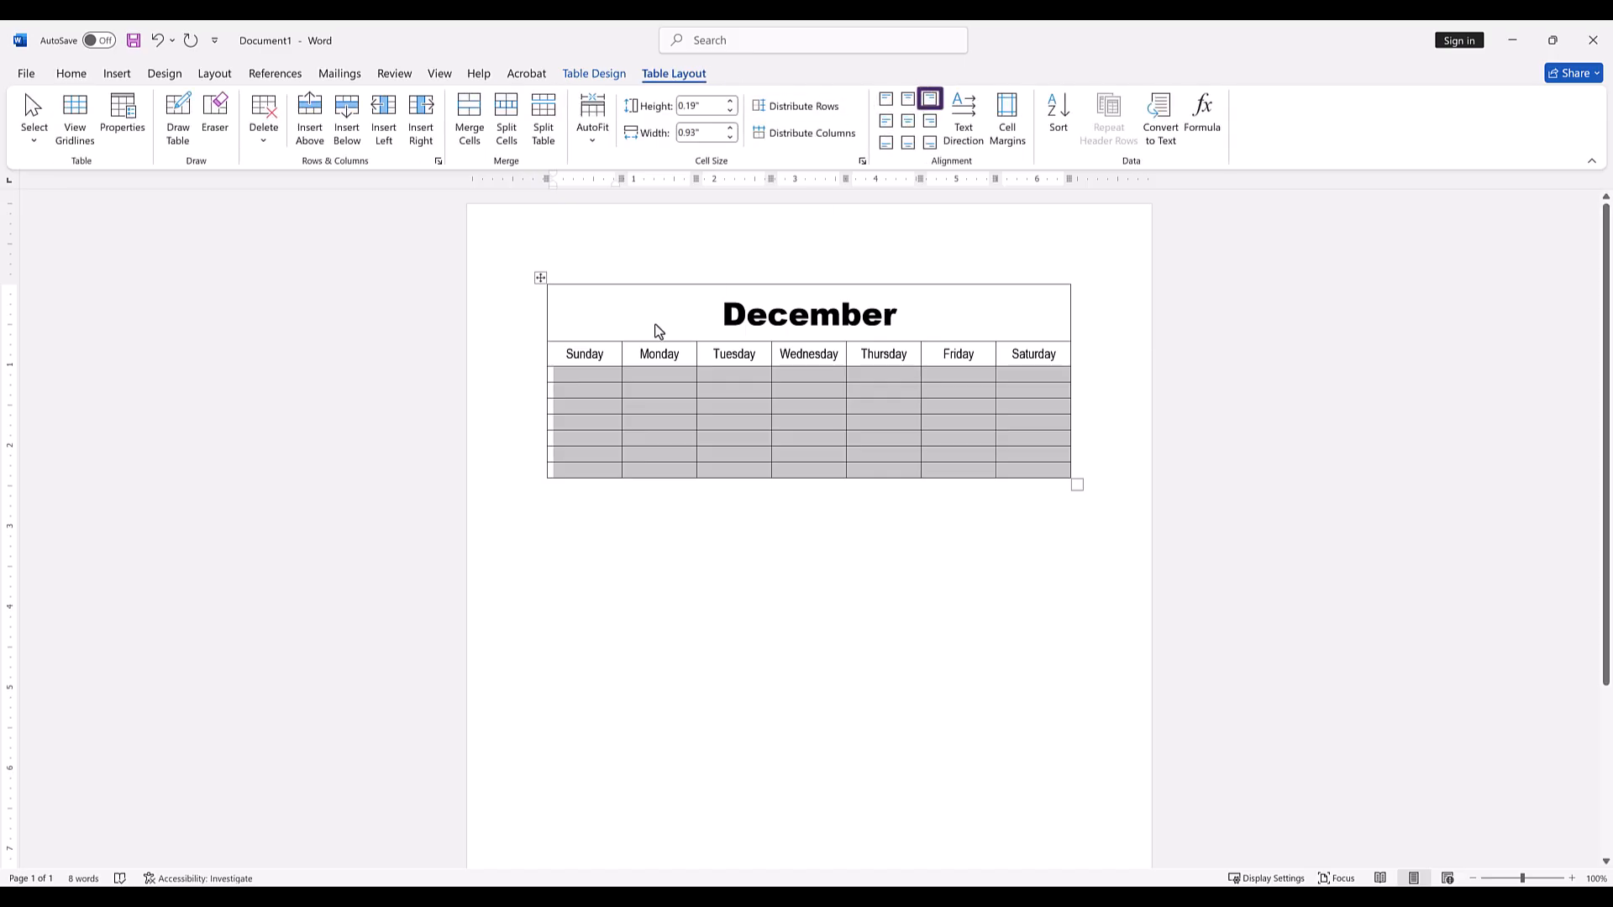
# Enter the dates 1 through 6 in the first row below the weekday names, from Monday to Saturday.
pyautogui.click(600, 377)
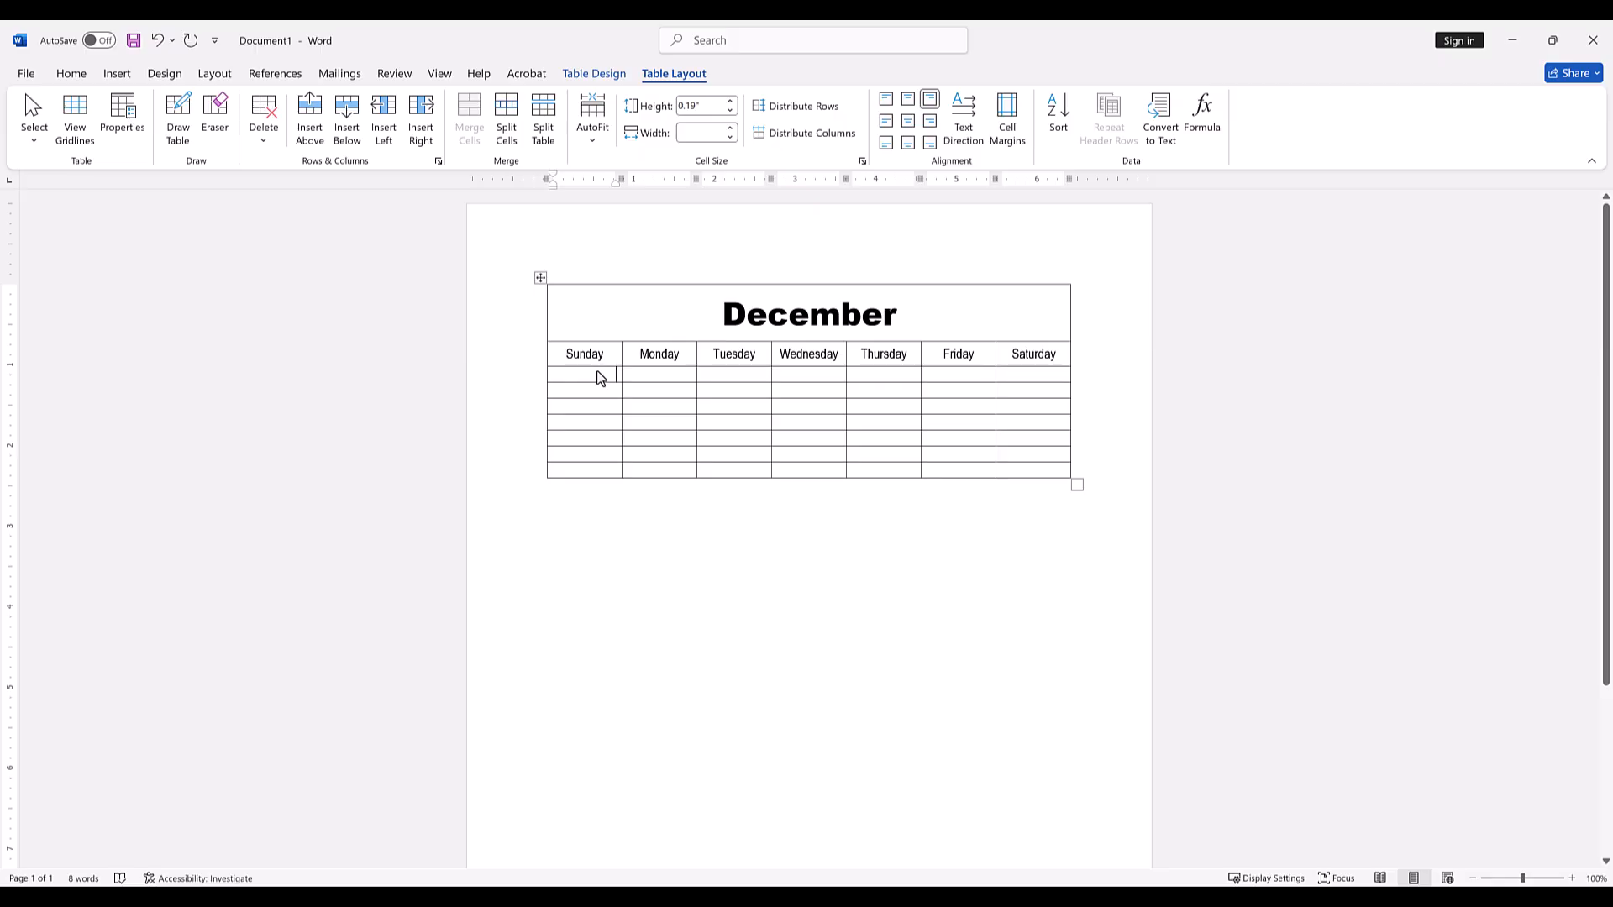
pyautogui.press('Tab')
pyautogui.press('Tab')
pyautogui.write('2')
pyautogui.press('Tab')
pyautogui.write('3')
pyautogui.press('Tab')
pyautogui.write('4')
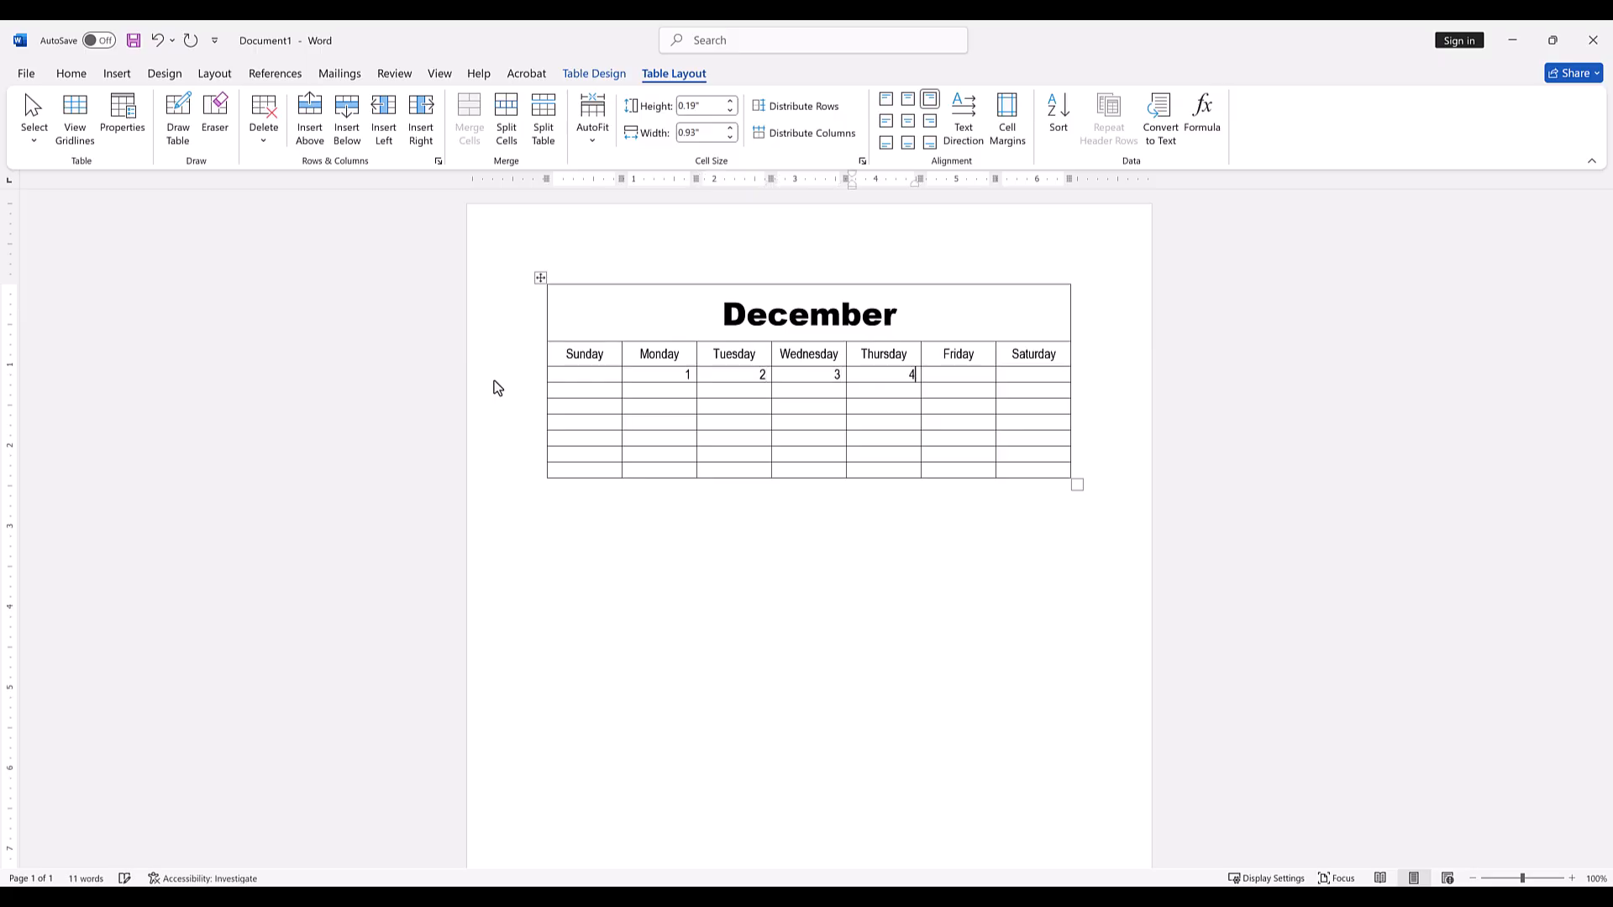
# Fill the second week's row with the dates 7 through 13, from Sunday to Saturday.
pyautogui.press('Tab')
pyautogui.write('5')
pyautogui.press('Tab')
pyautogui.write('6')
pyautogui.press('Tab')
pyautogui.write('7')
pyautogui.press('Tab')
pyautogui.write('8')
pyautogui.press('Tab')
pyautogui.write('9')
pyautogui.press('Tab')
pyautogui.write('10')
pyautogui.press('Tab')
pyautogui.write('11')
# Enter the dates 14 through 20 in the third week's row and 21 in the next Sunday cell.
pyautogui.press('Tab')
pyautogui.write('12')
pyautogui.press('Tab')
pyautogui.write('13')
pyautogui.press('Tab')
pyautogui.write('14')
pyautogui.press('Tab')
pyautogui.write('15')
pyautogui.press('Tab')
pyautogui.write('16')
pyautogui.press('Tab')
pyautogui.write('17')
pyautogui.press('Tab')
pyautogui.write('18')
pyautogui.press('Tab')
pyautogui.write('19')
# Complete the fourth week's row with the dates 22 through 27, from Monday to Saturday.
pyautogui.press('Tab')
pyautogui.write('20\t21')
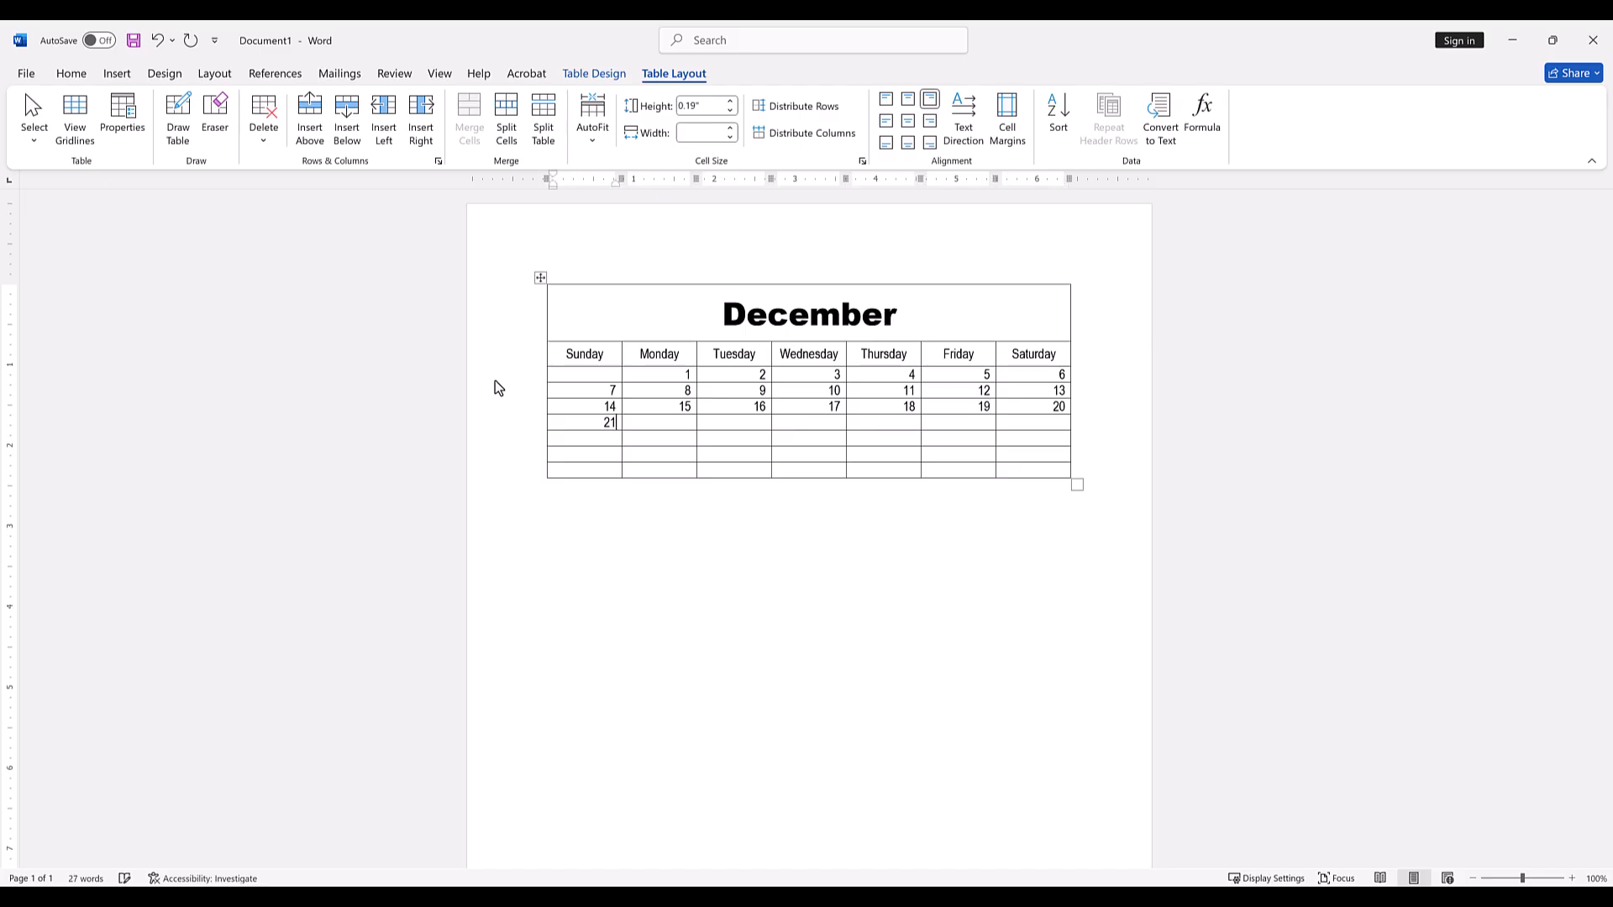
pyautogui.press('Tab')
pyautogui.write('22')
pyautogui.press('Tab')
pyautogui.write('23')
pyautogui.press('Tab')
pyautogui.write('24')
pyautogui.press('Tab')
pyautogui.write('25')
pyautogui.press('Tab')
pyautogui.write('26')
# Enter the dates 28 through 31 in the fifth week's row, from Sunday to Wednesday.
pyautogui.press('Tab')
pyautogui.write('27')
pyautogui.press('Tab')
pyautogui.write('28')
pyautogui.press('Tab')
pyautogui.write('29')
pyautogui.press('Tab')
pyautogui.write('30')
pyautogui.press('Tab')
pyautogui.write('31')
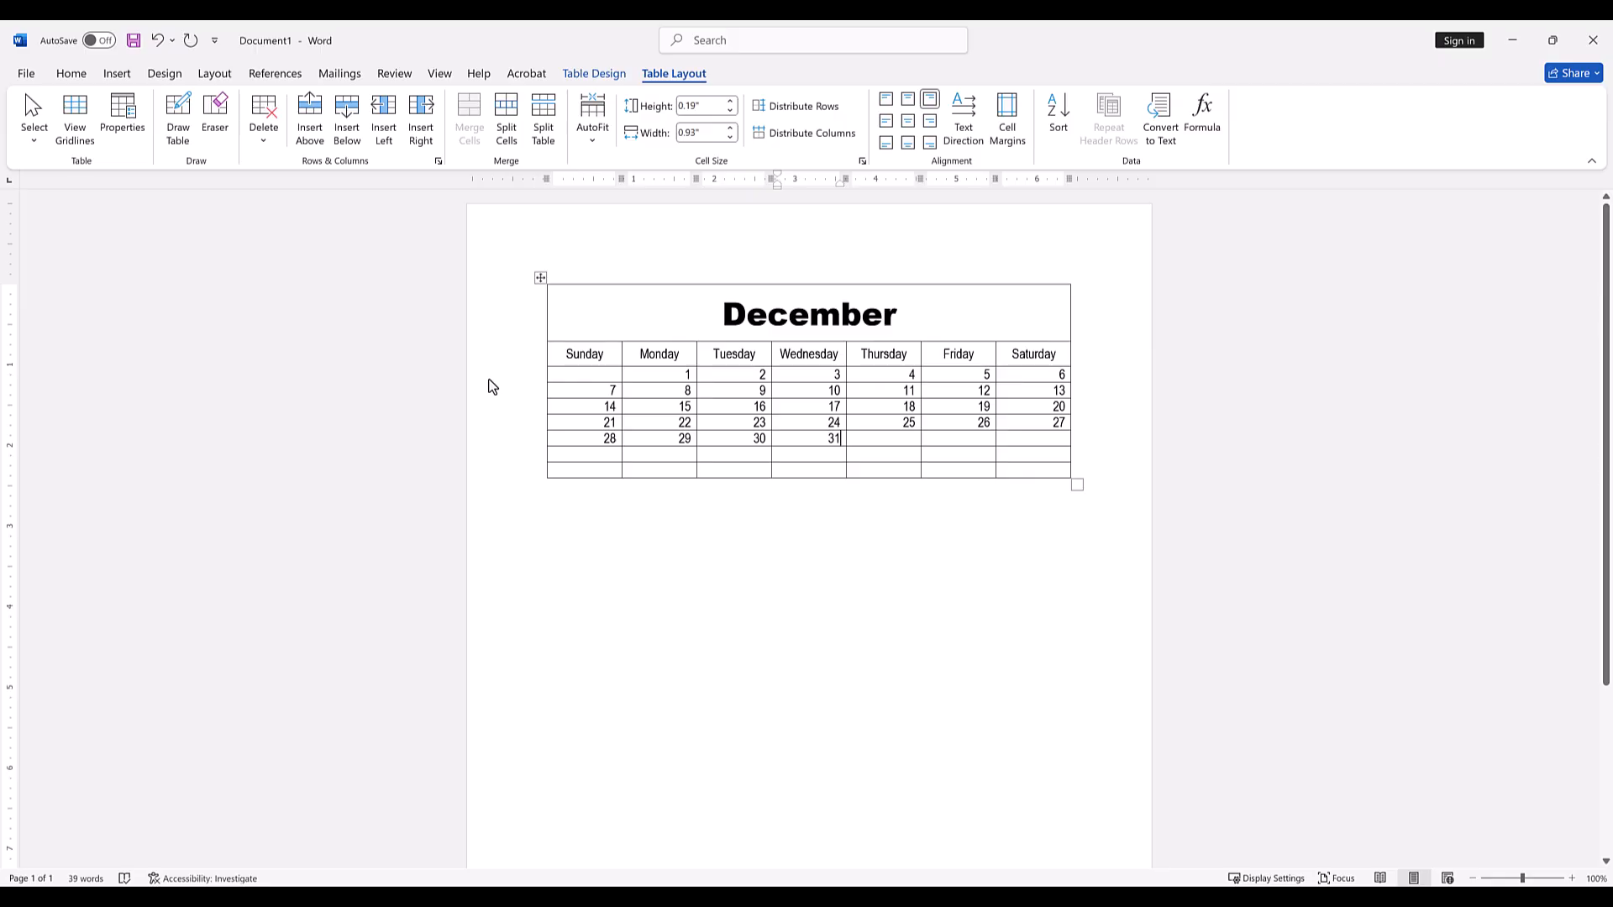
# Set the height of all rows below the weekday names to 0.6".
pyautogui.moveTo(611, 375); pyautogui.dragTo(1041, 469)
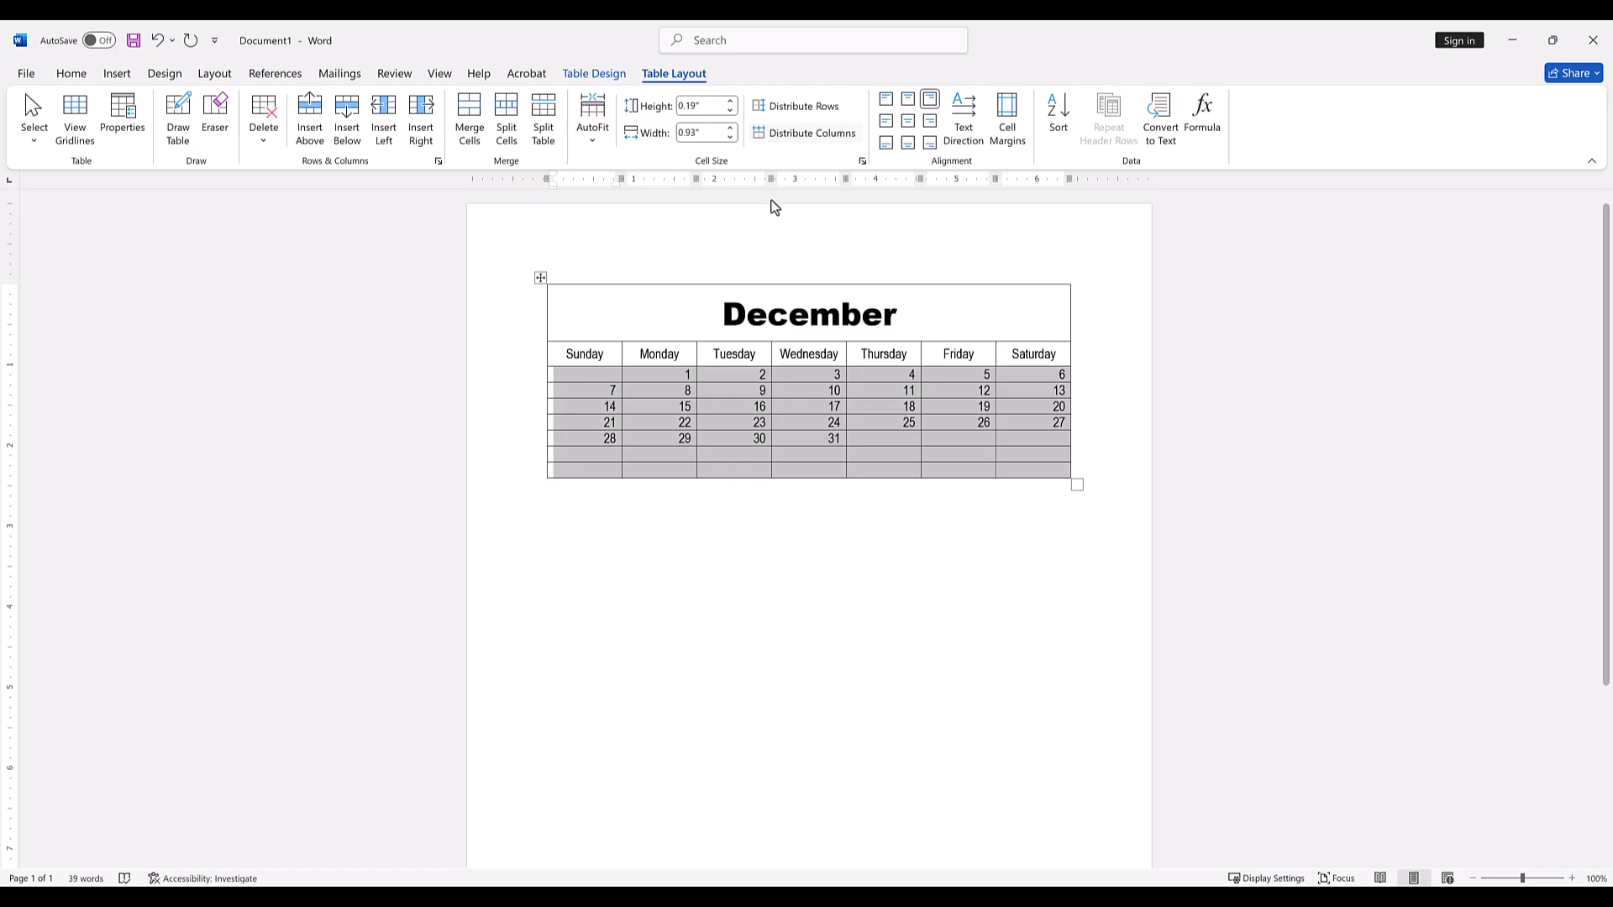
pyautogui.click(731, 102)
pyautogui.click(731, 101)
pyautogui.click(731, 102)
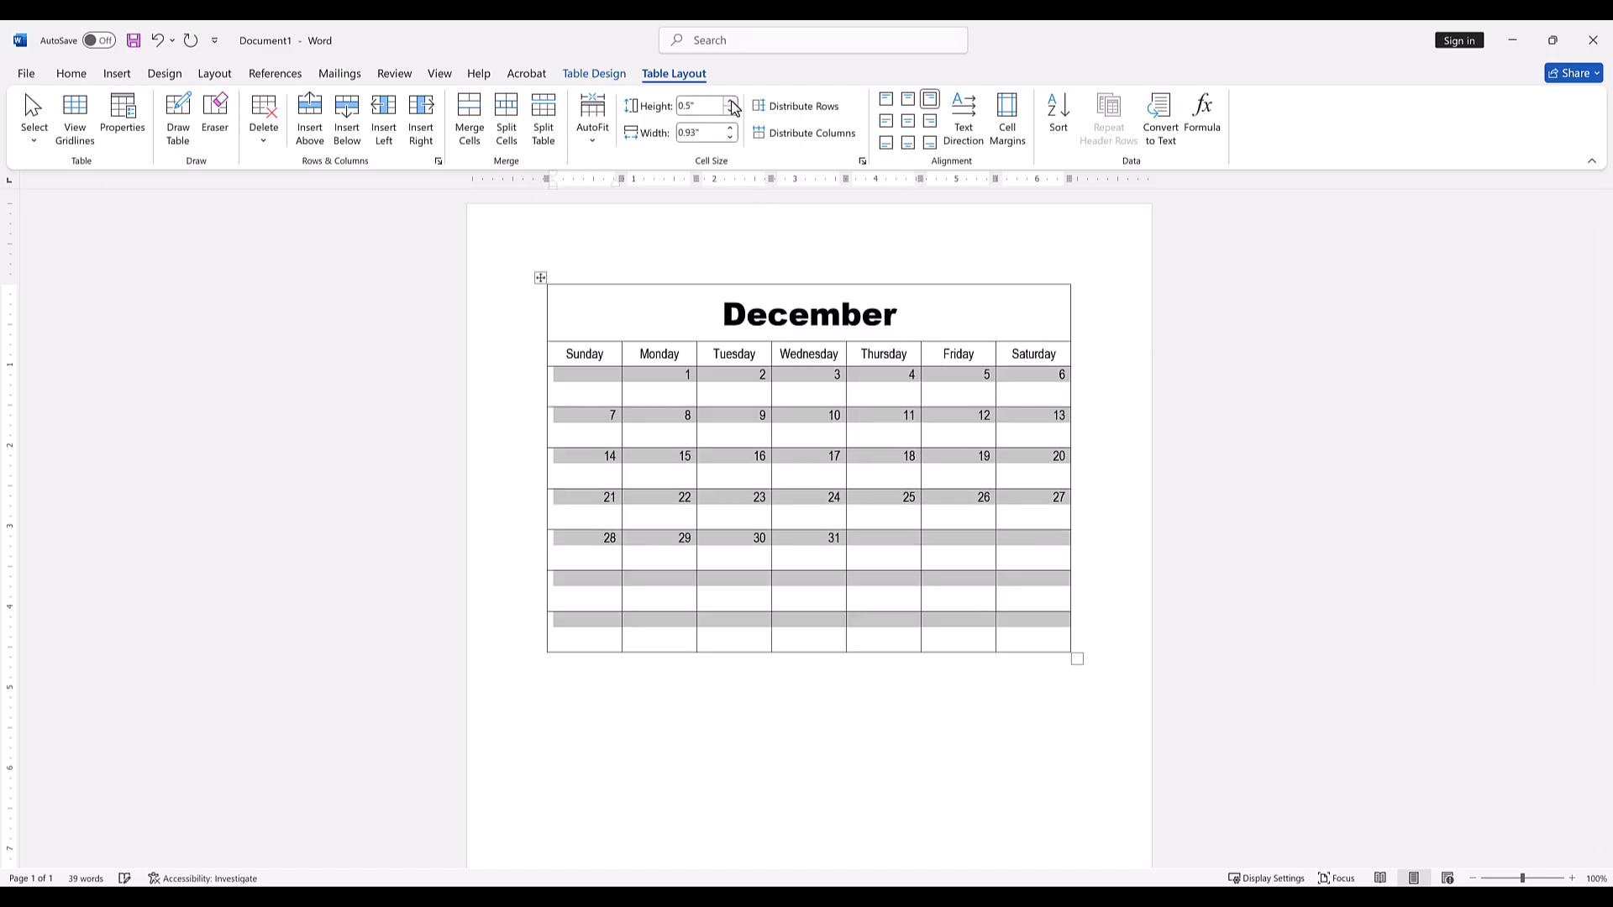
pyautogui.click(731, 102)
# Delete the two empty rows at the end of the calendar table.
pyautogui.click(494, 653)
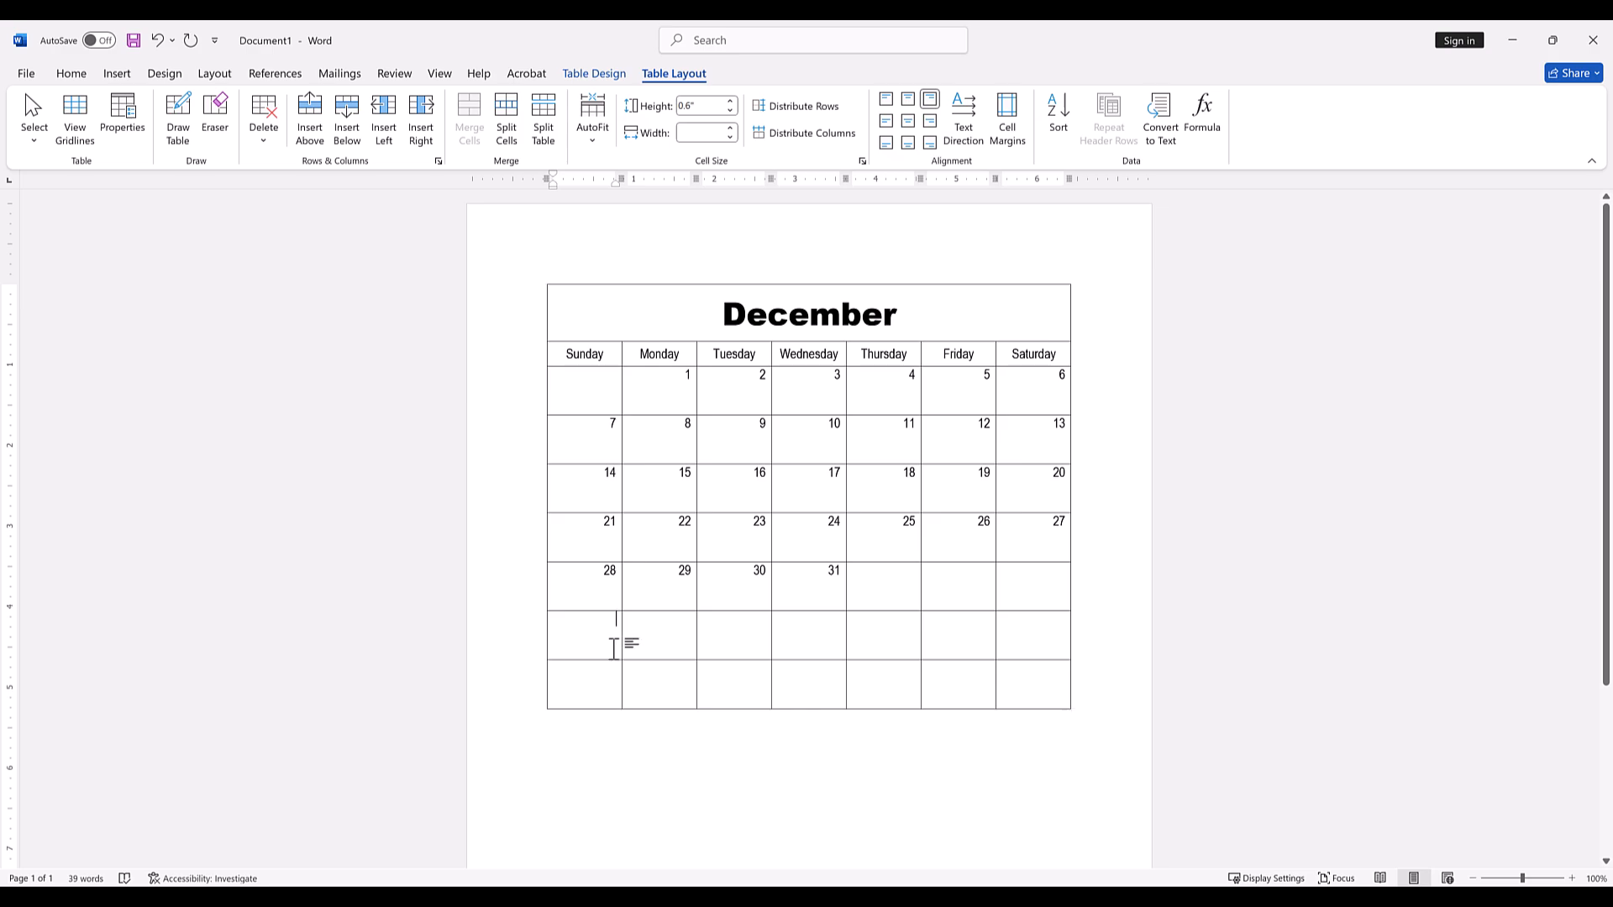
pyautogui.moveTo(616, 652); pyautogui.dragTo(1022, 689)
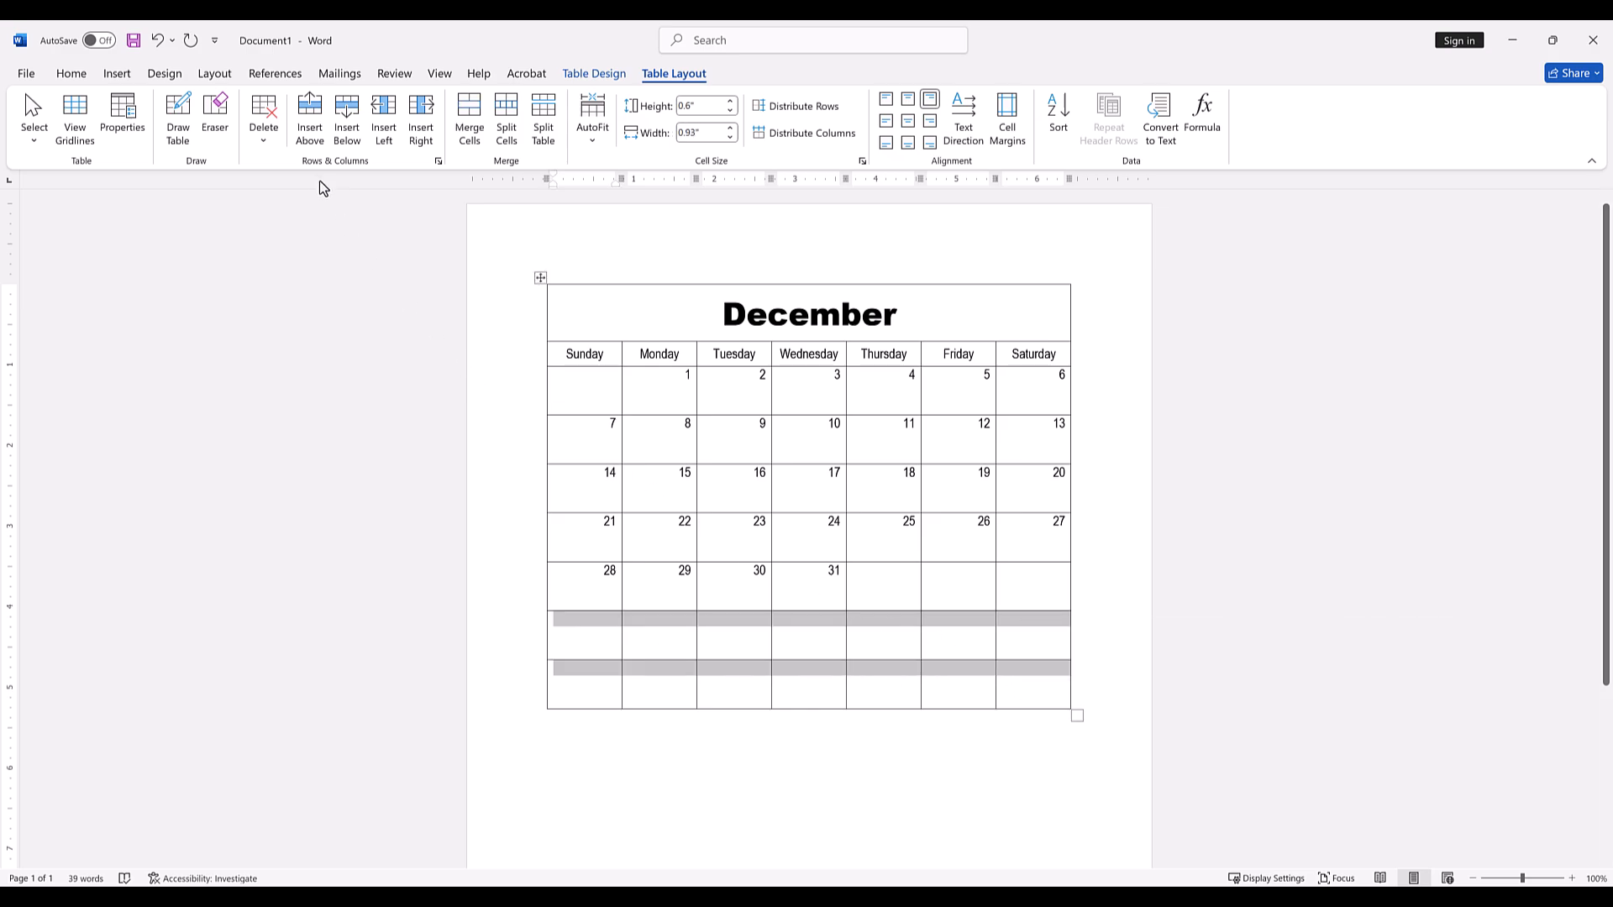
pyautogui.click(267, 139)
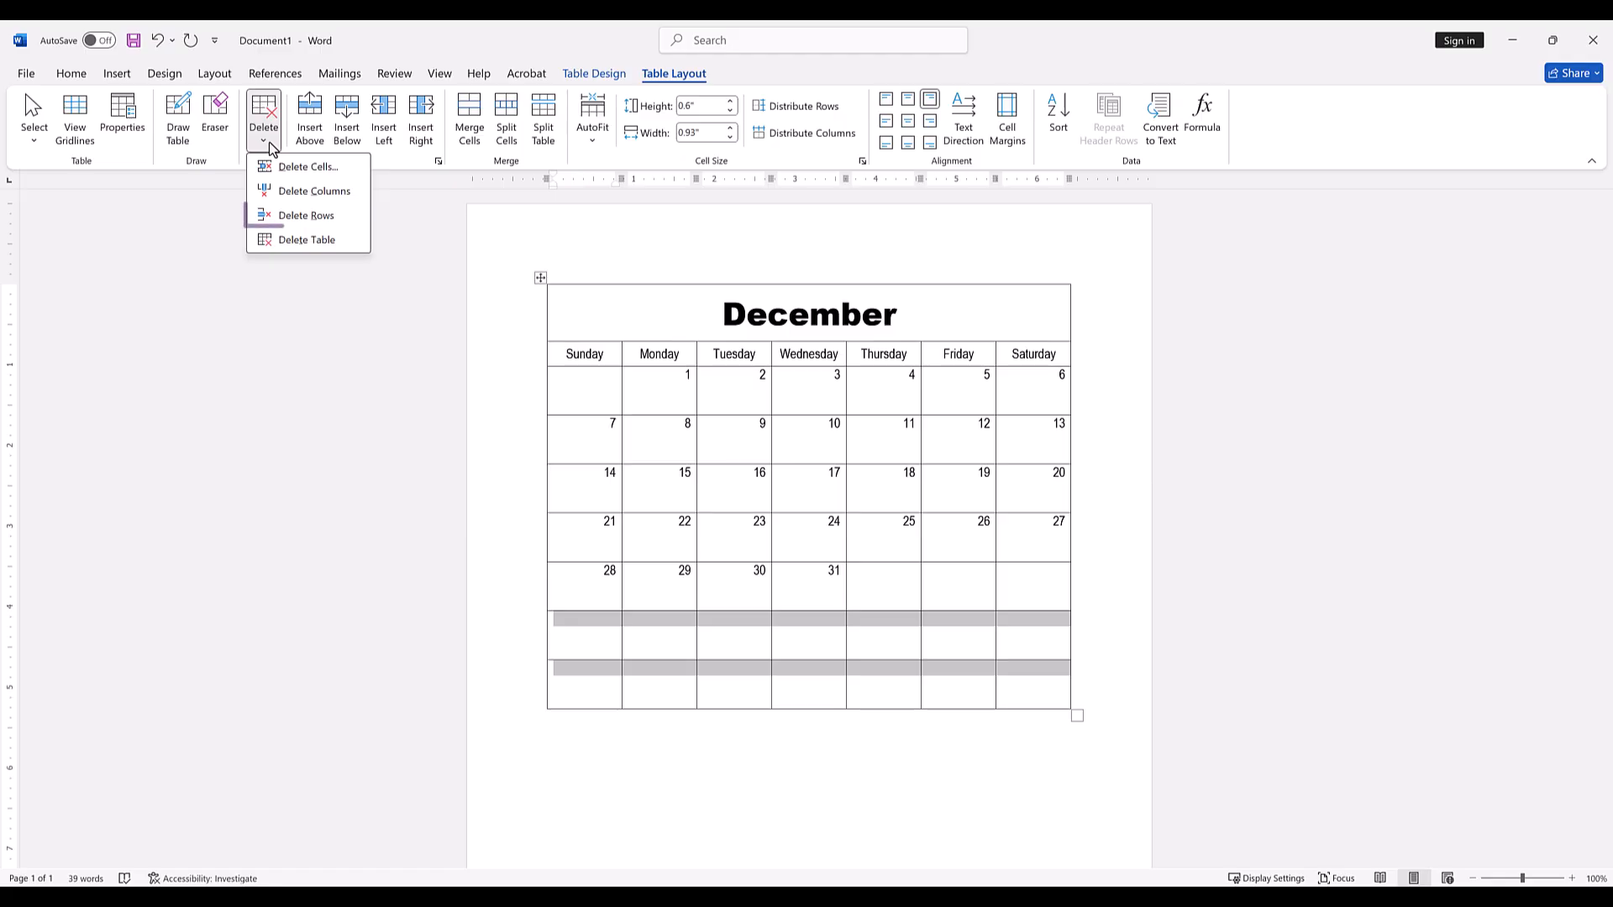
pyautogui.click(309, 216)
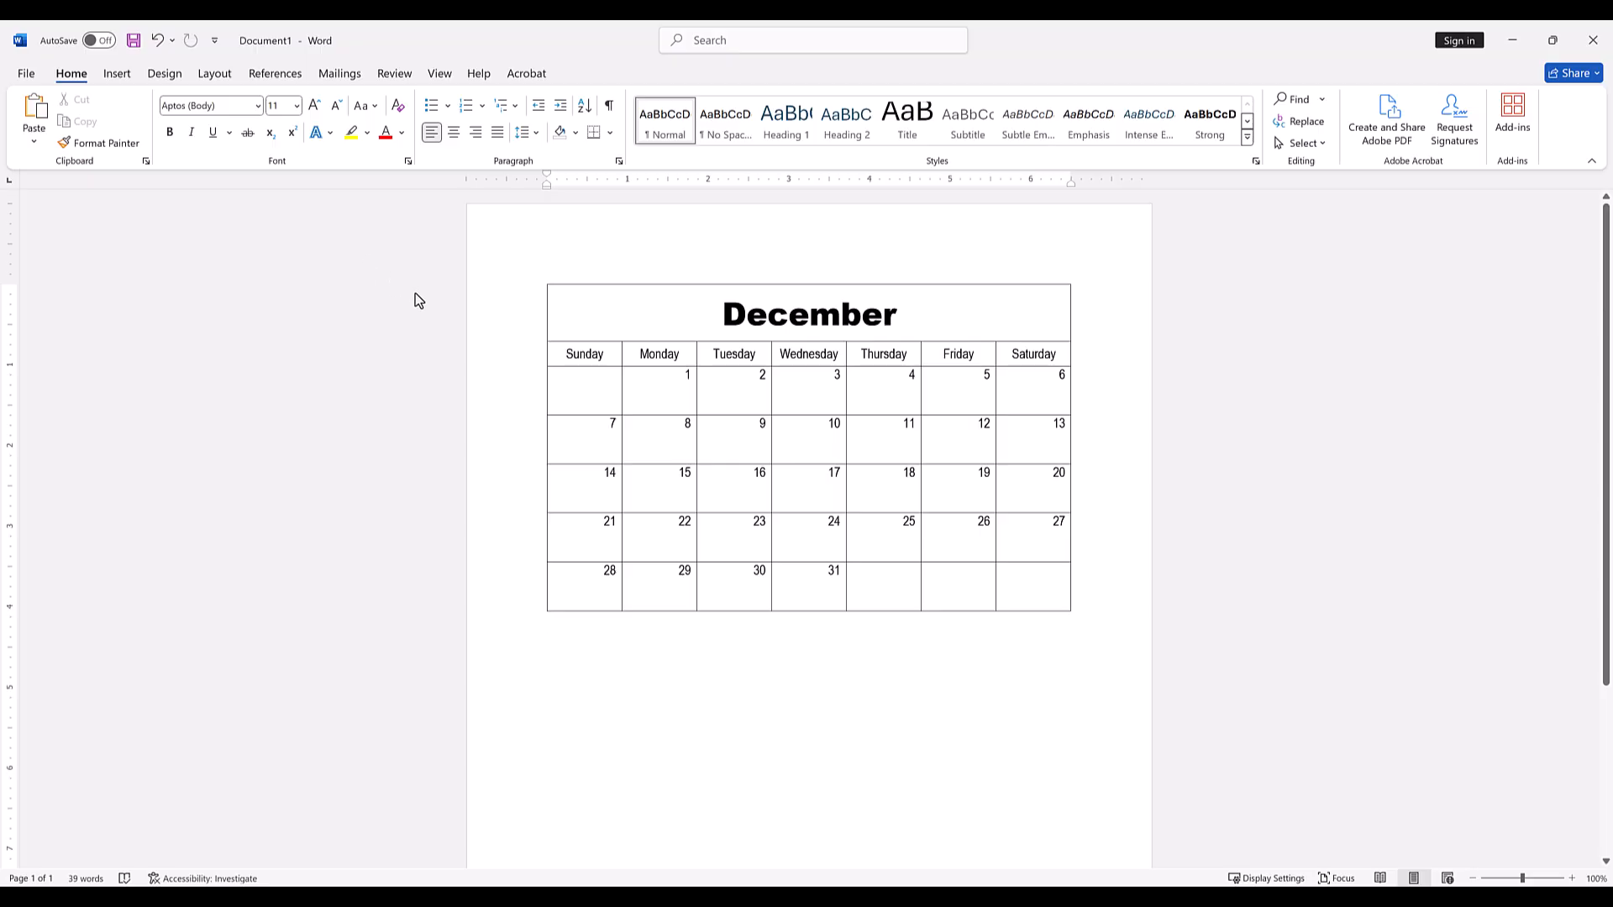
# Browse the gallery of table styles available for the calendar table.
pyautogui.click(865, 591)
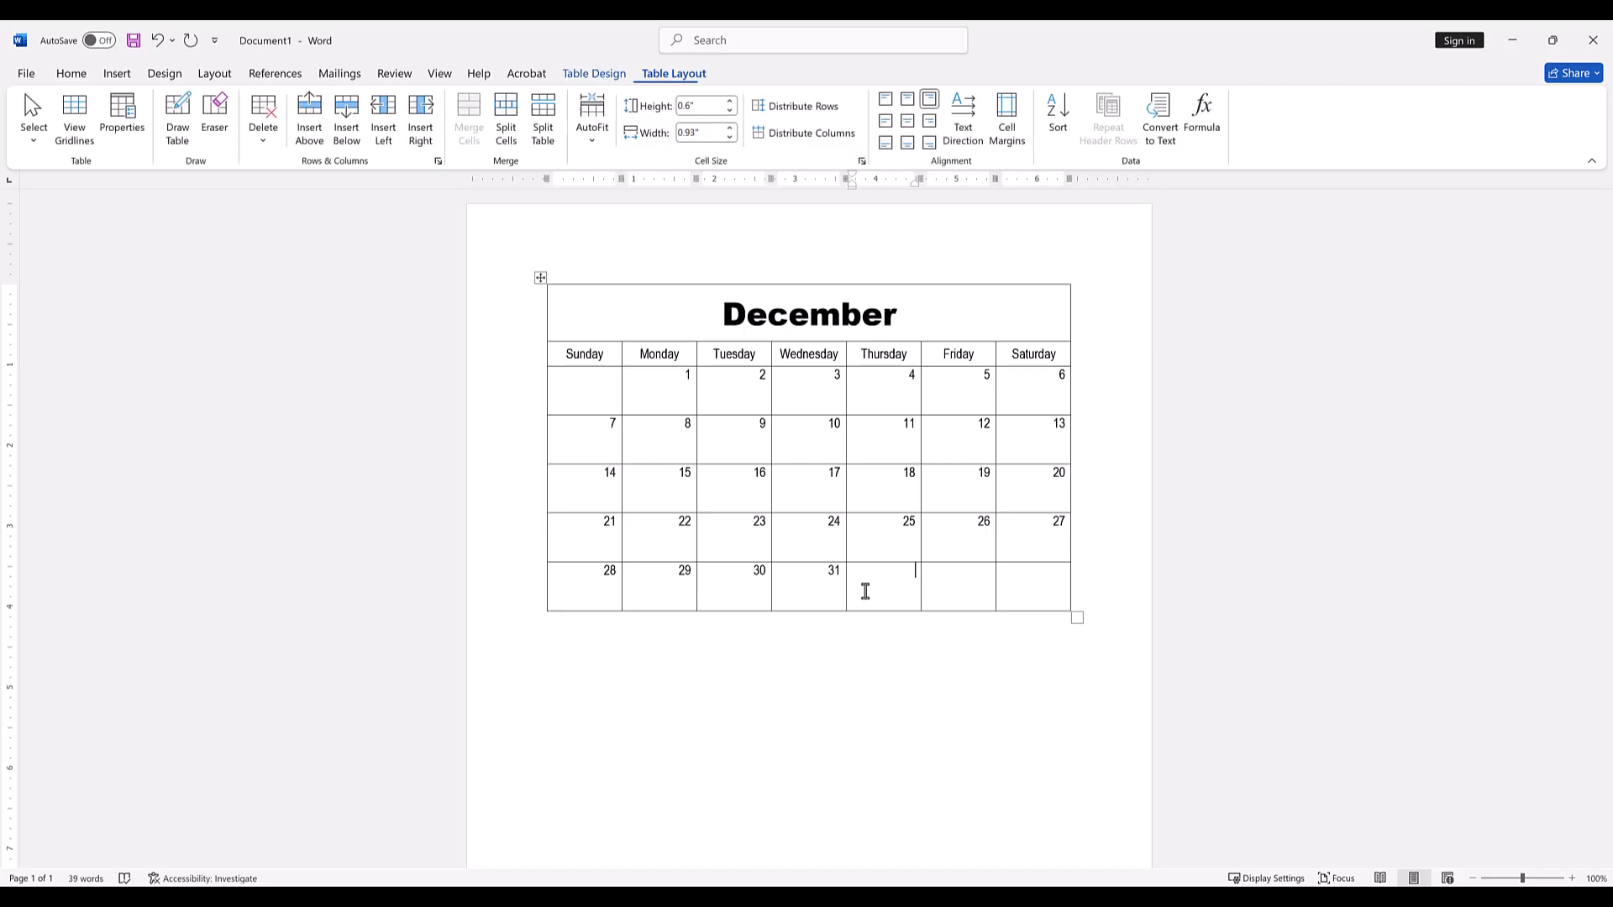
pyautogui.click(277, 148)
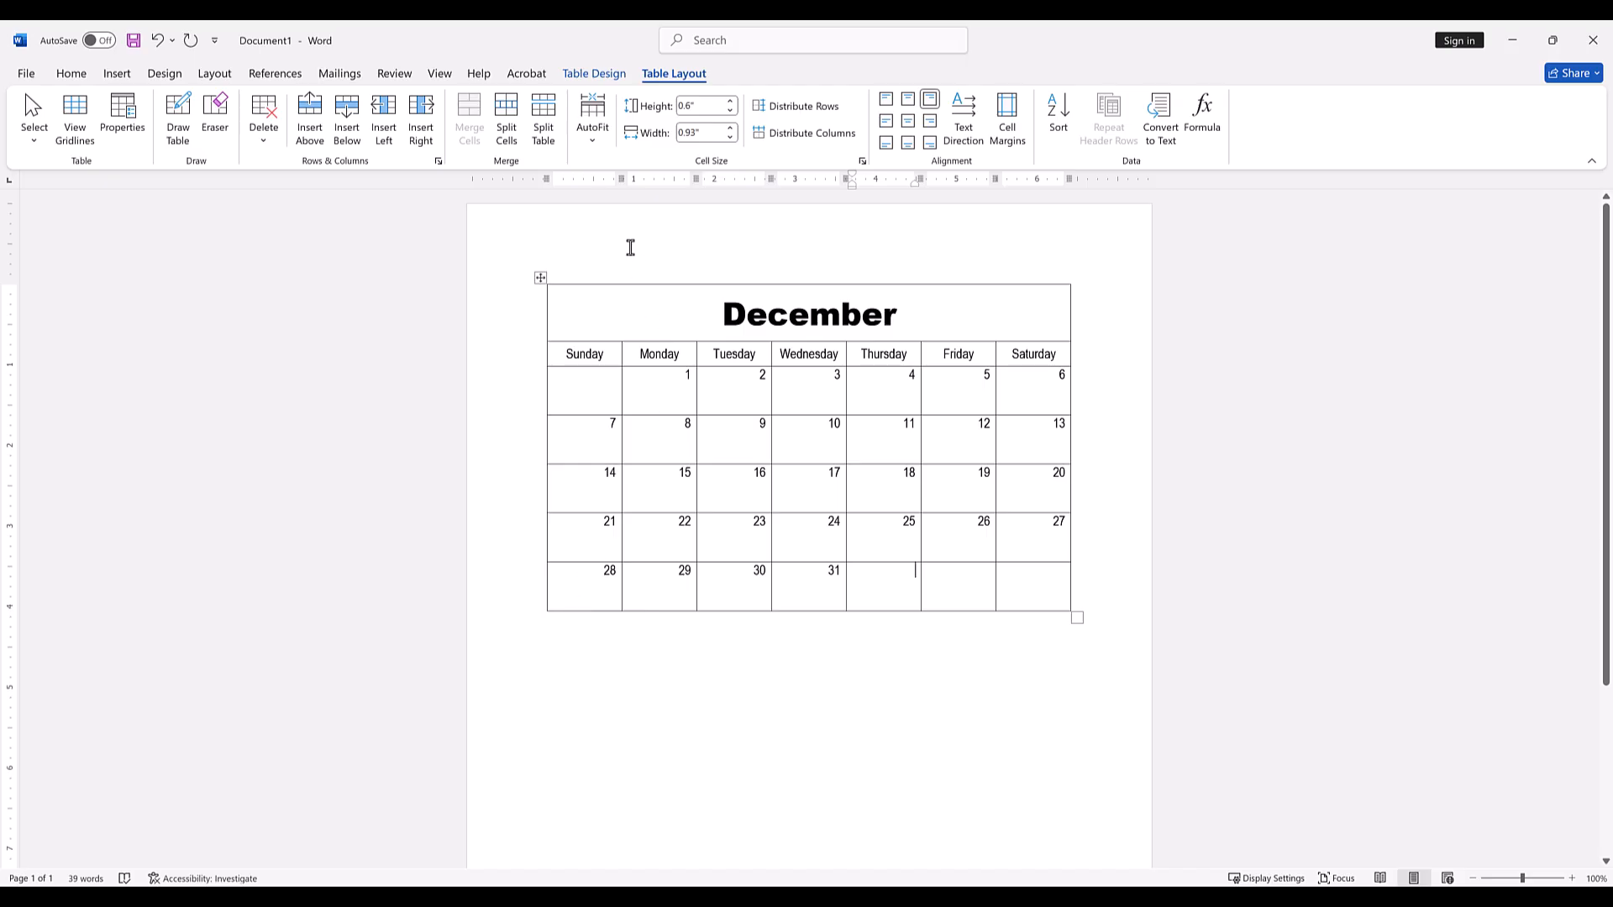
pyautogui.click(588, 74)
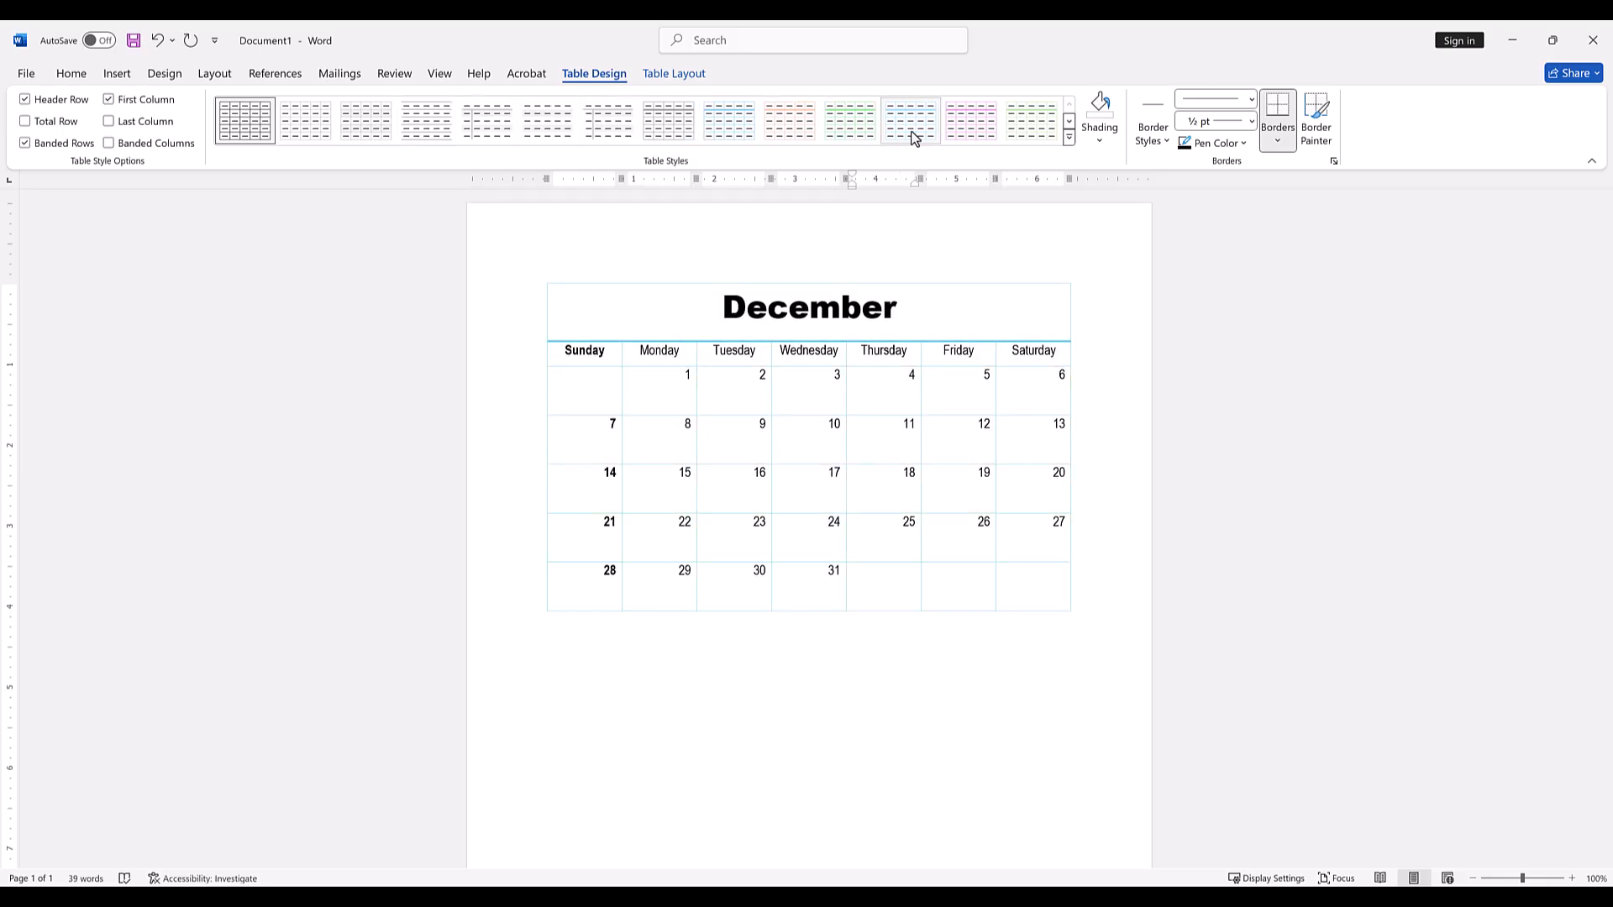
pyautogui.click(1068, 138)
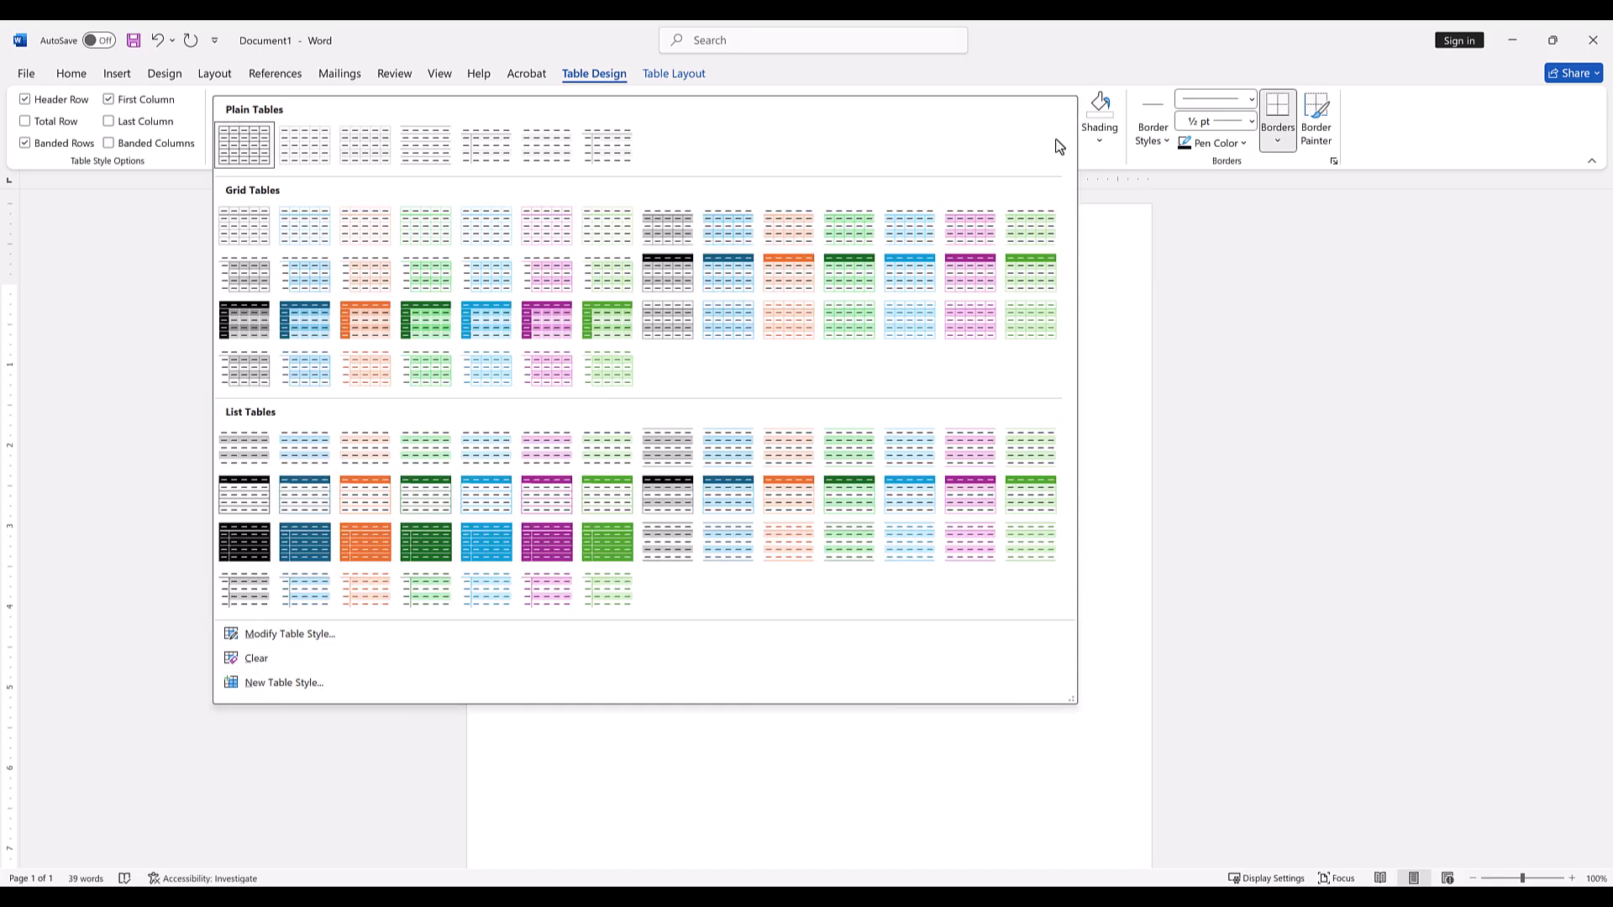
pyautogui.click(1104, 225)
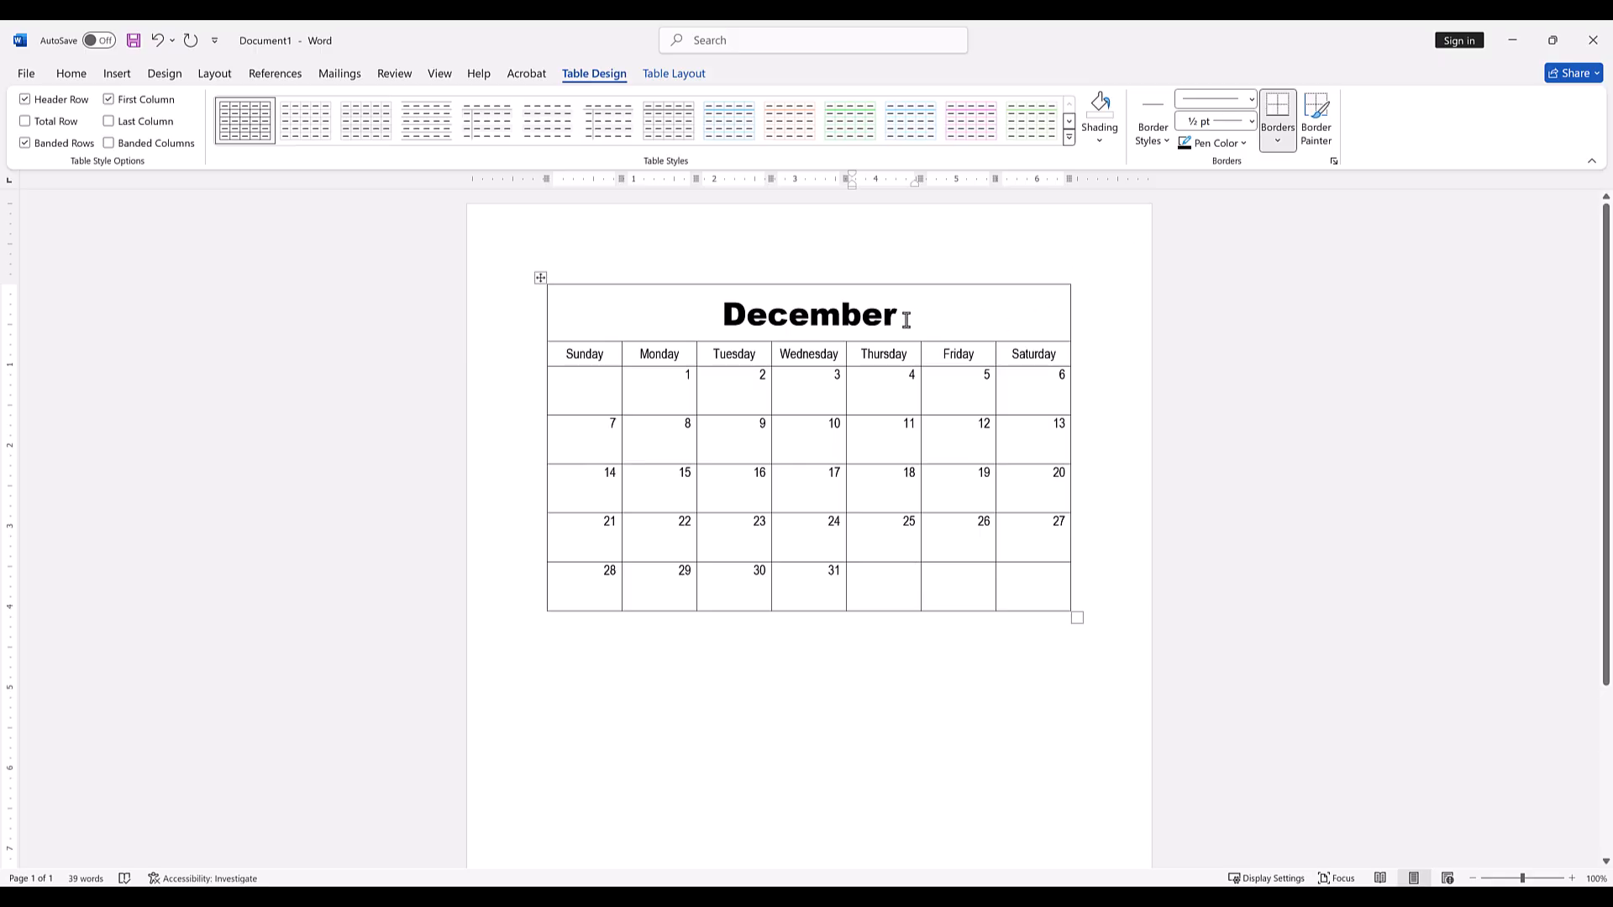
# Shade the December title cell with a dark blue theme colour.
pyautogui.moveTo(902, 318); pyautogui.dragTo(680, 320)
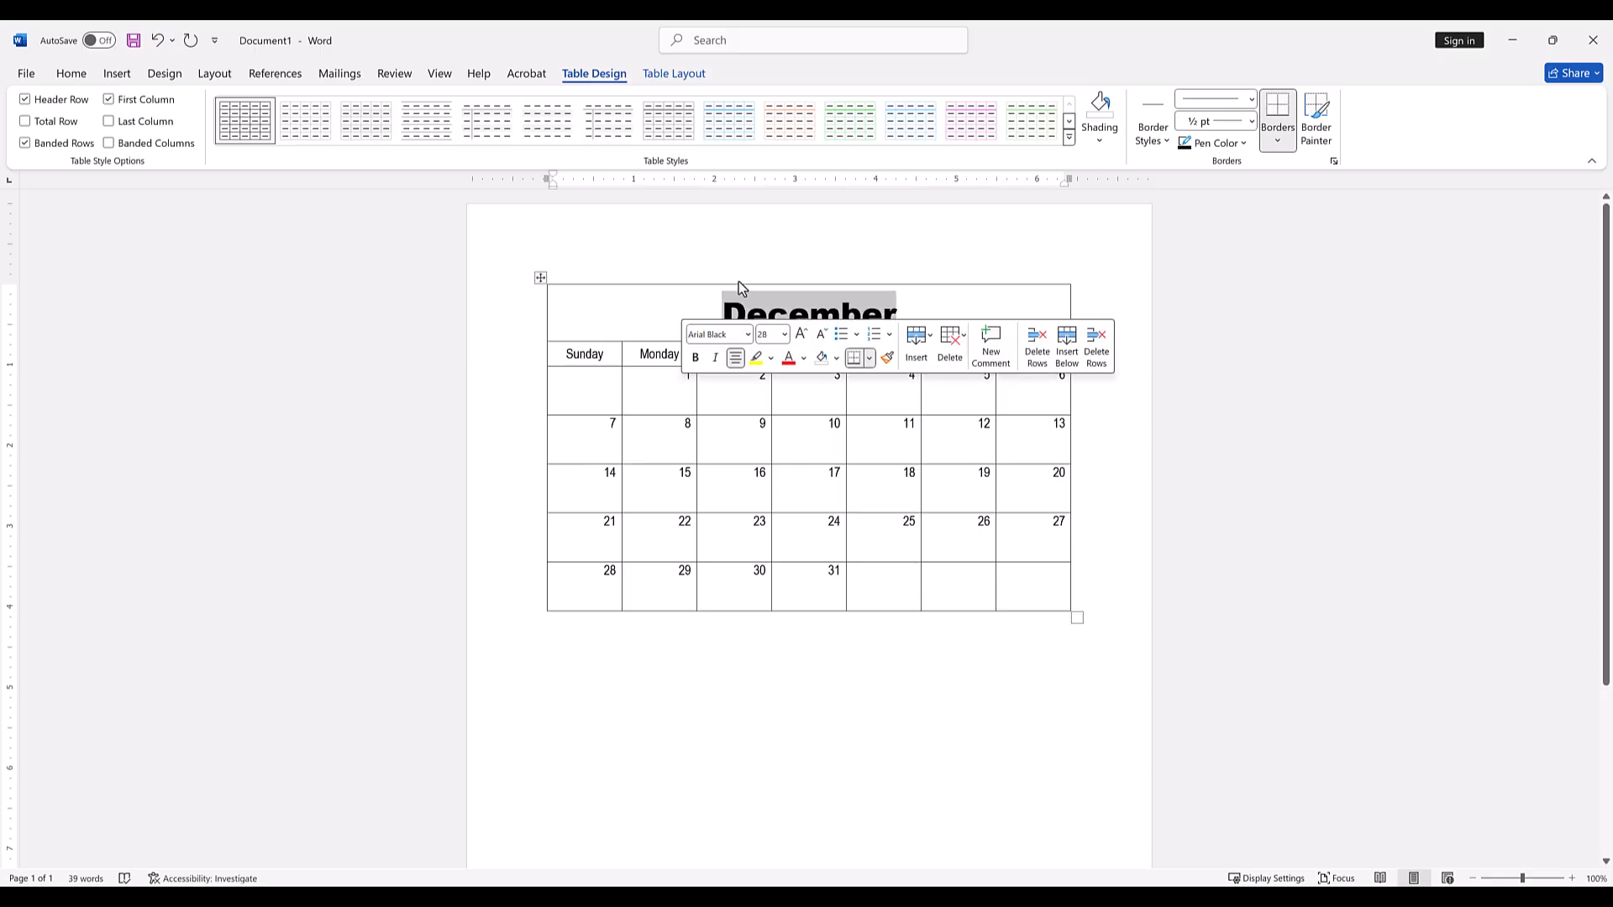
pyautogui.click(1101, 141)
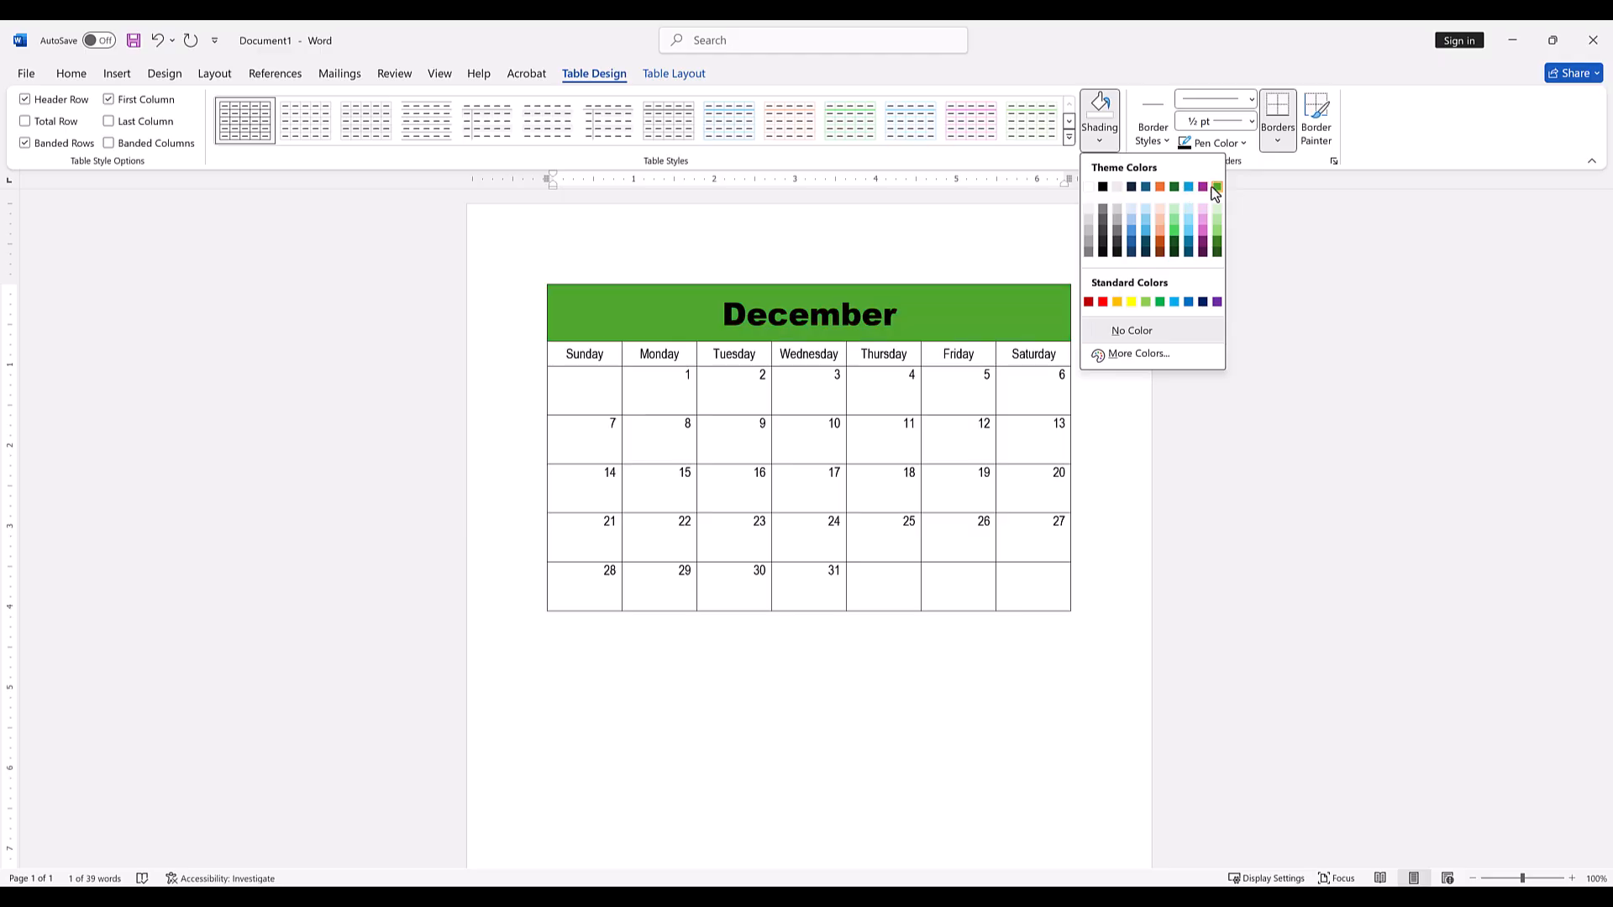
pyautogui.click(1132, 251)
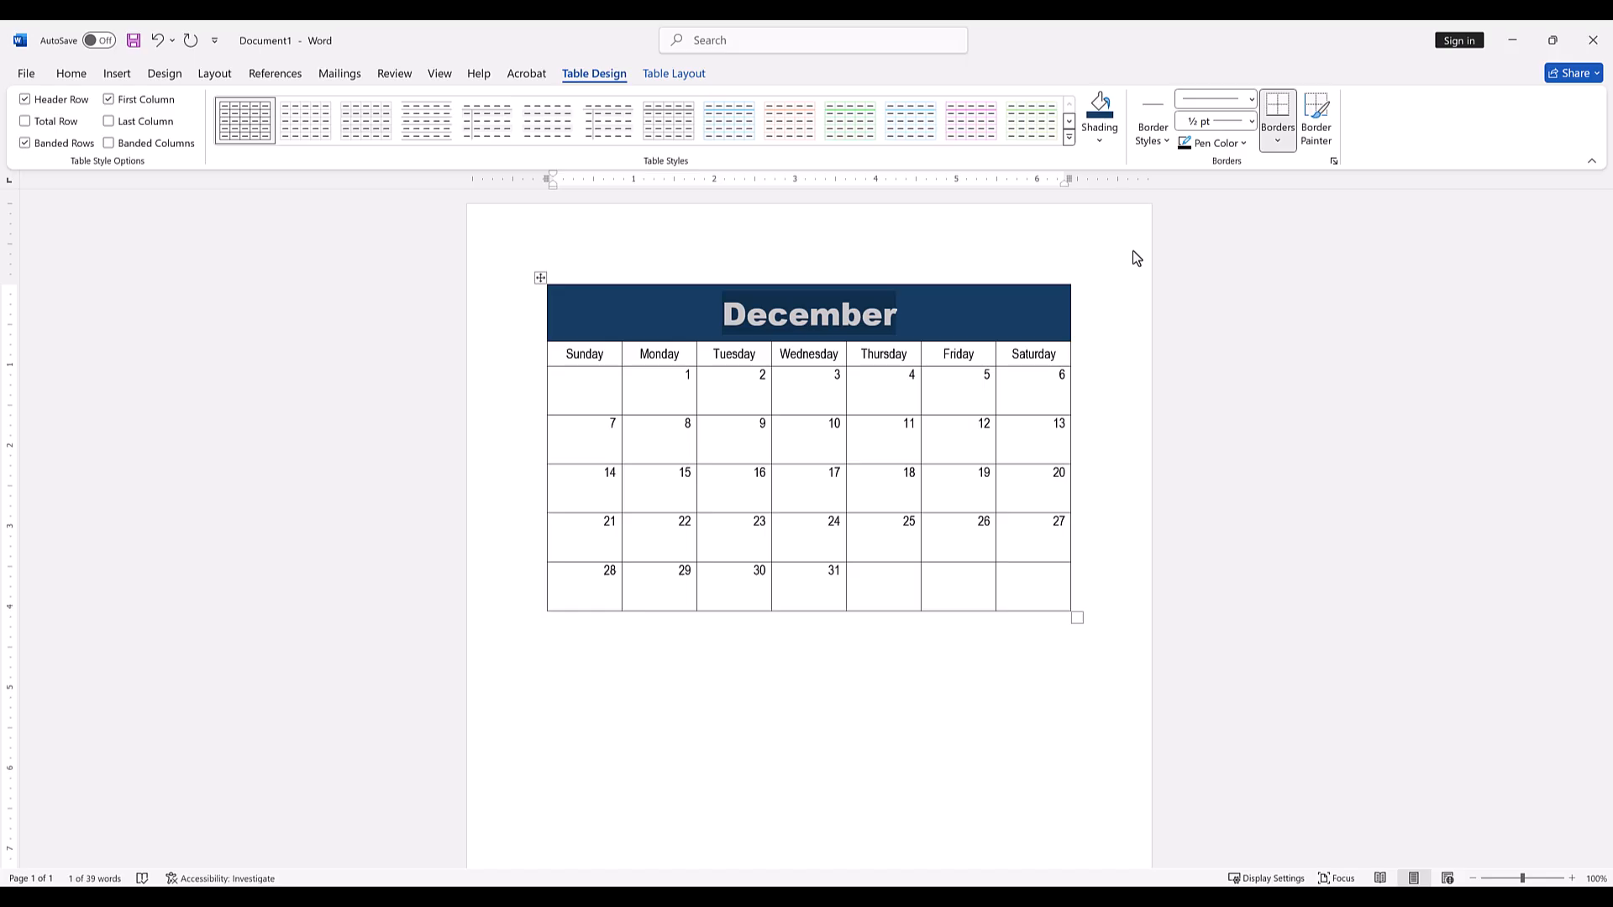
pyautogui.click(1022, 316)
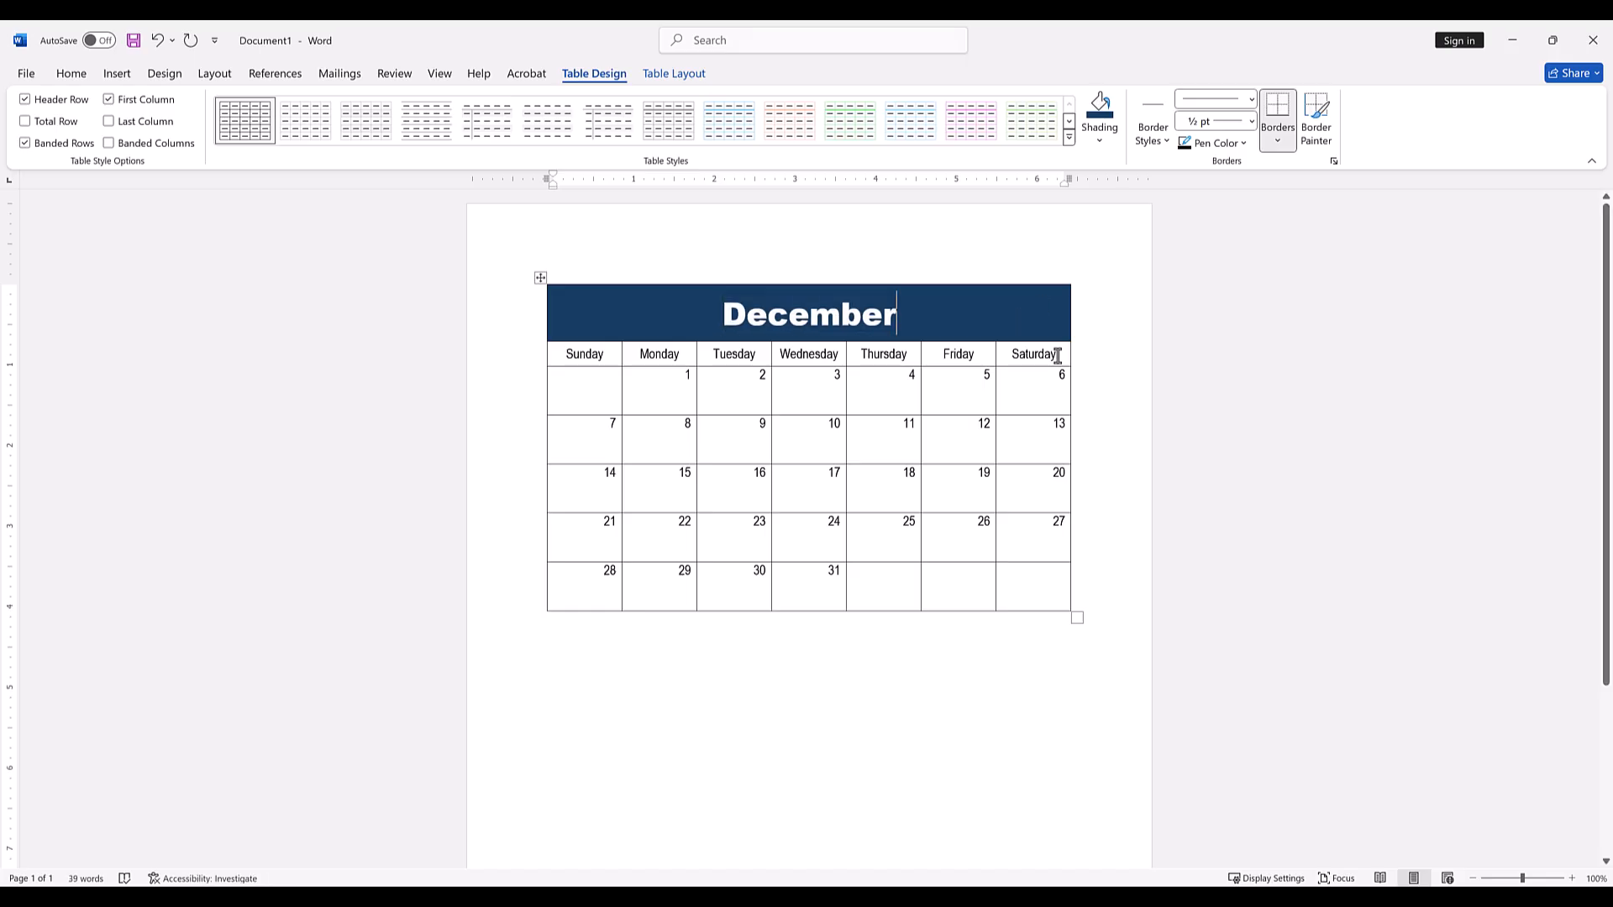
# Shade the row of weekday names with the light grey theme colour.
pyautogui.moveTo(1058, 355); pyautogui.dragTo(566, 357)
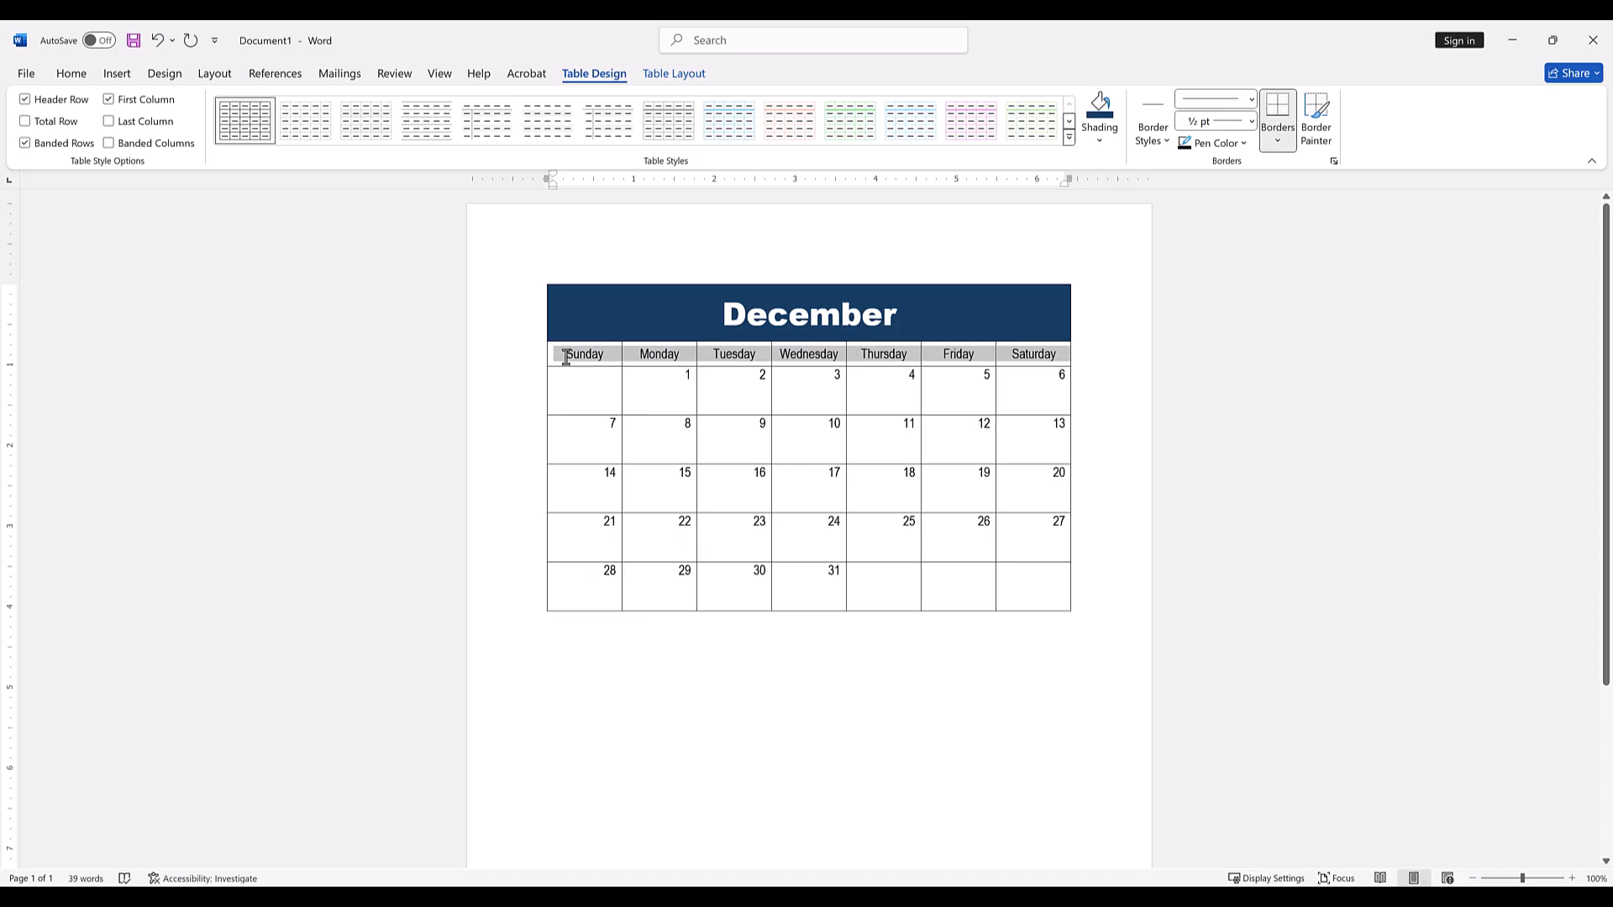
pyautogui.click(1099, 142)
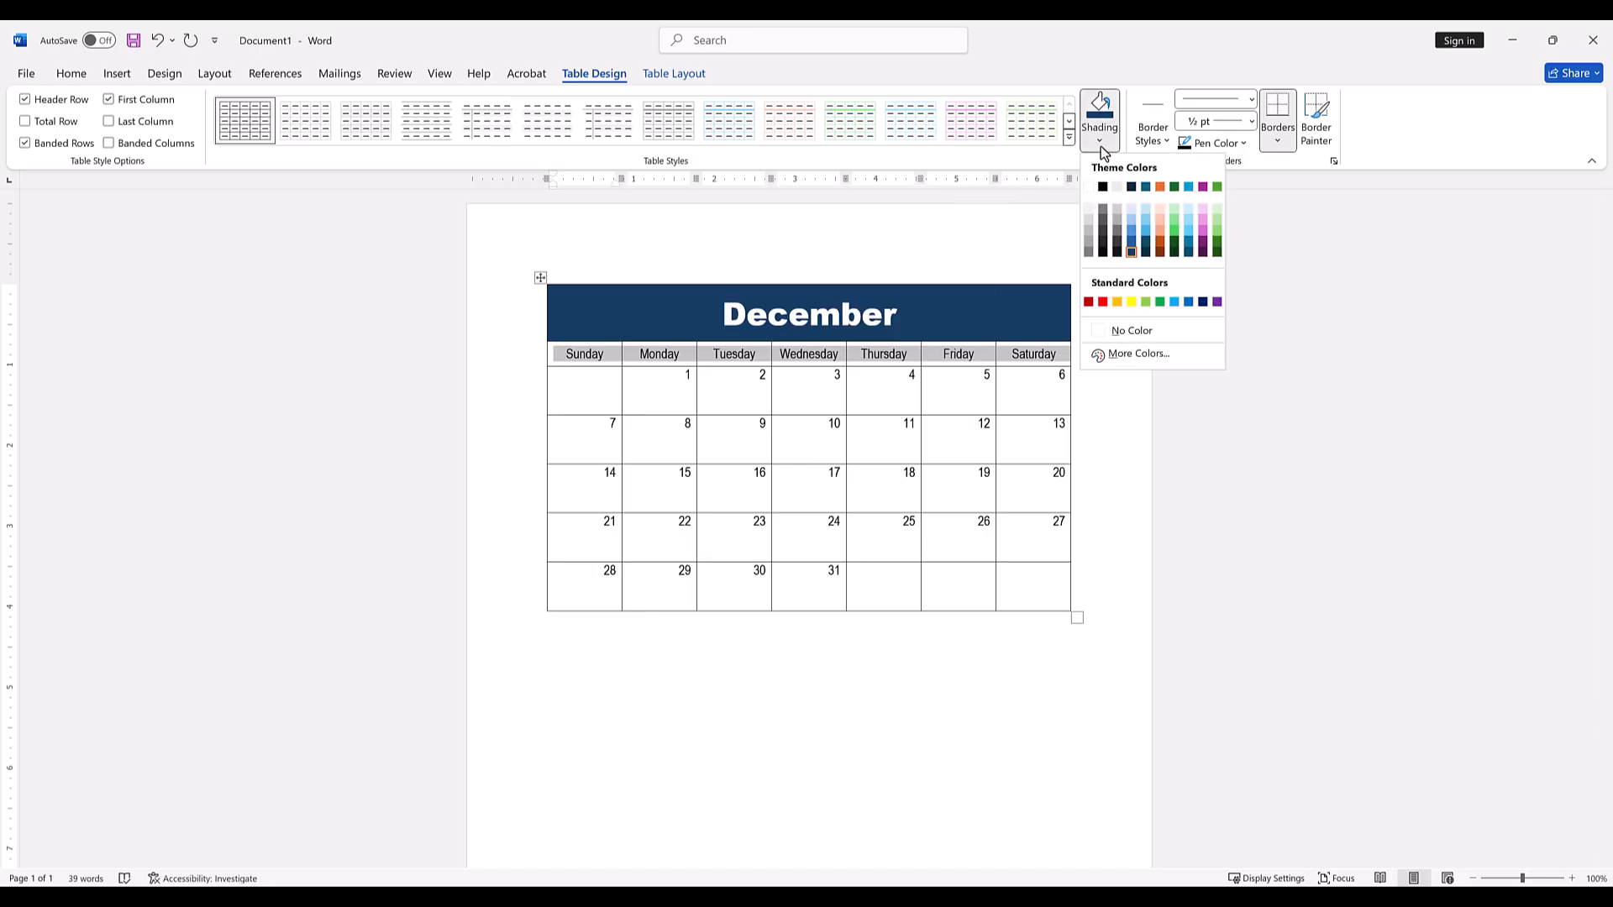
pyautogui.click(1117, 187)
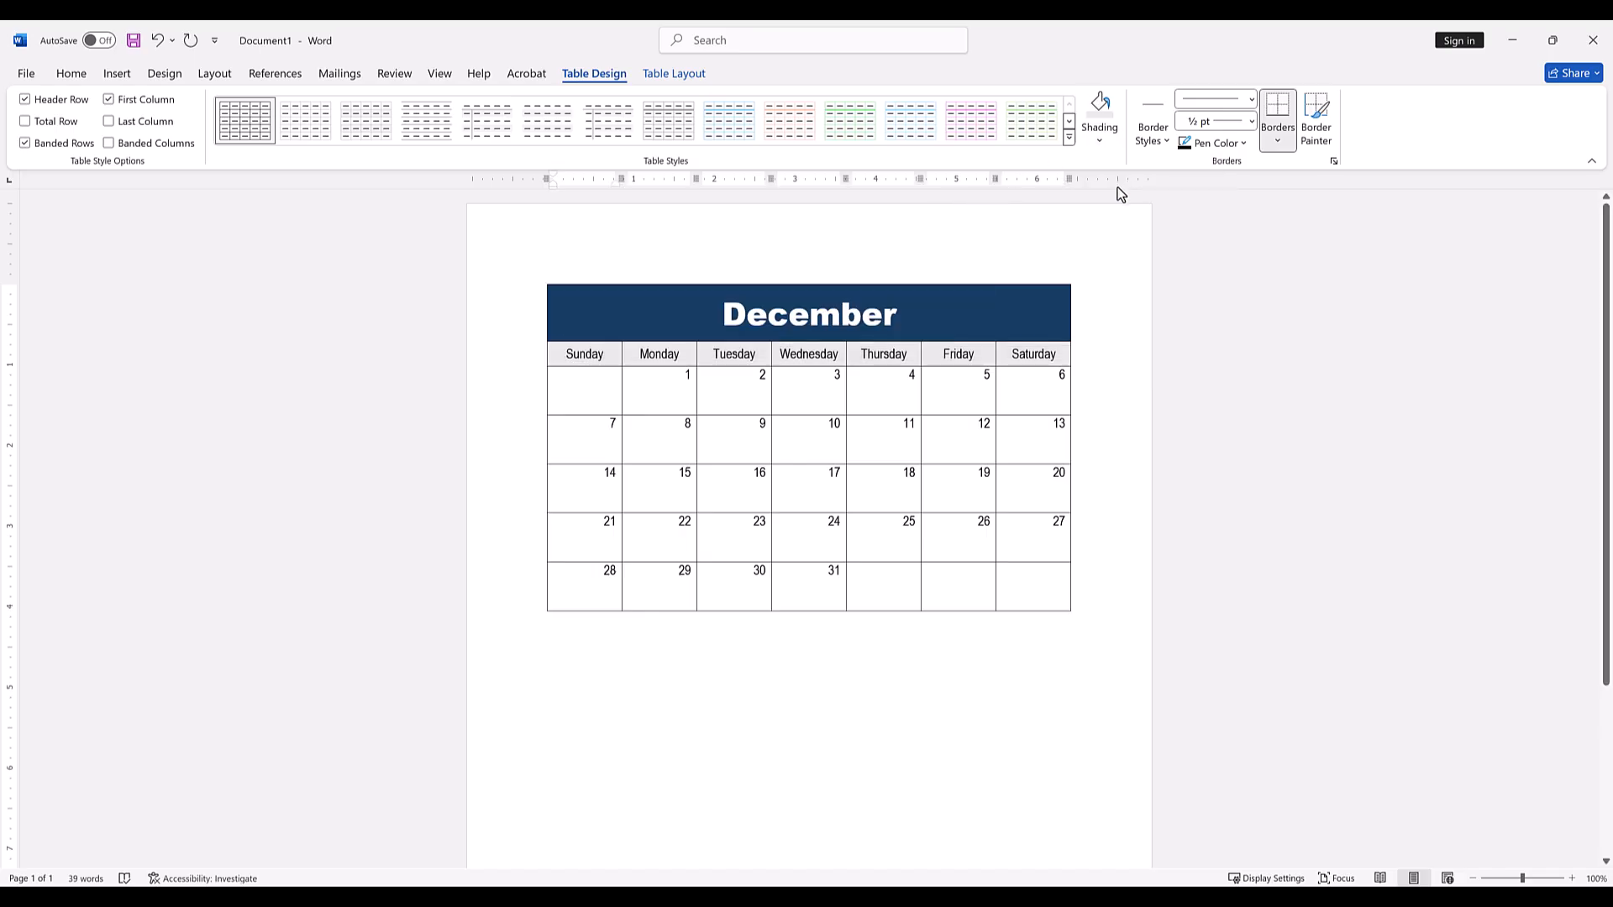
pyautogui.click(1062, 313)
# Shade the cell for December 25 with a light green theme colour.
pyautogui.click(892, 547)
pyautogui.click(1099, 140)
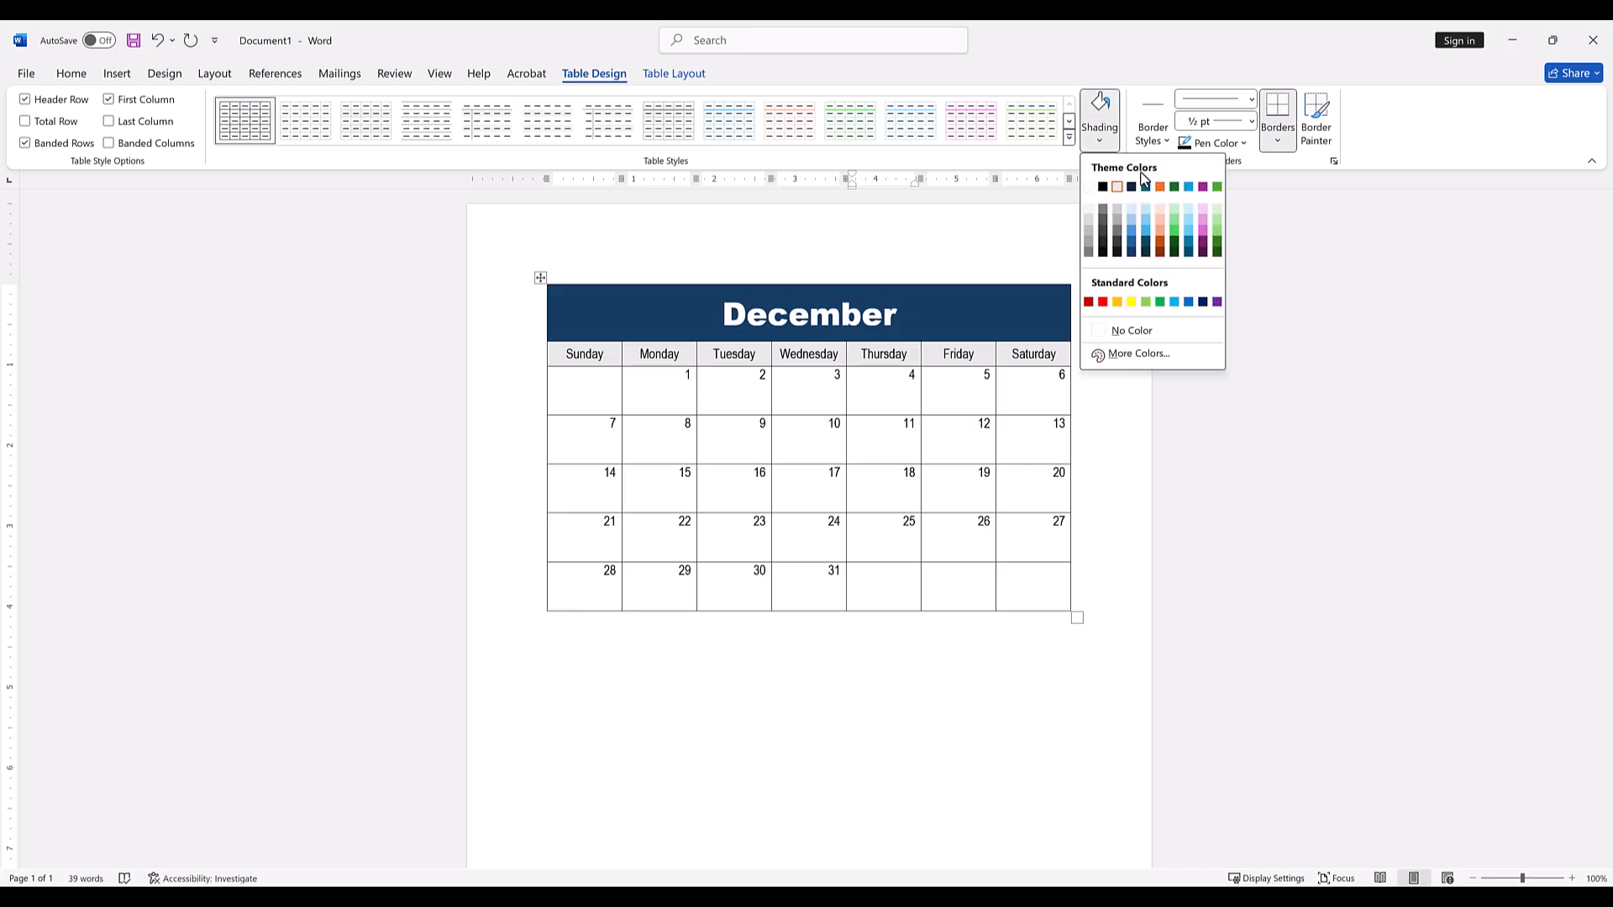
pyautogui.click(1220, 233)
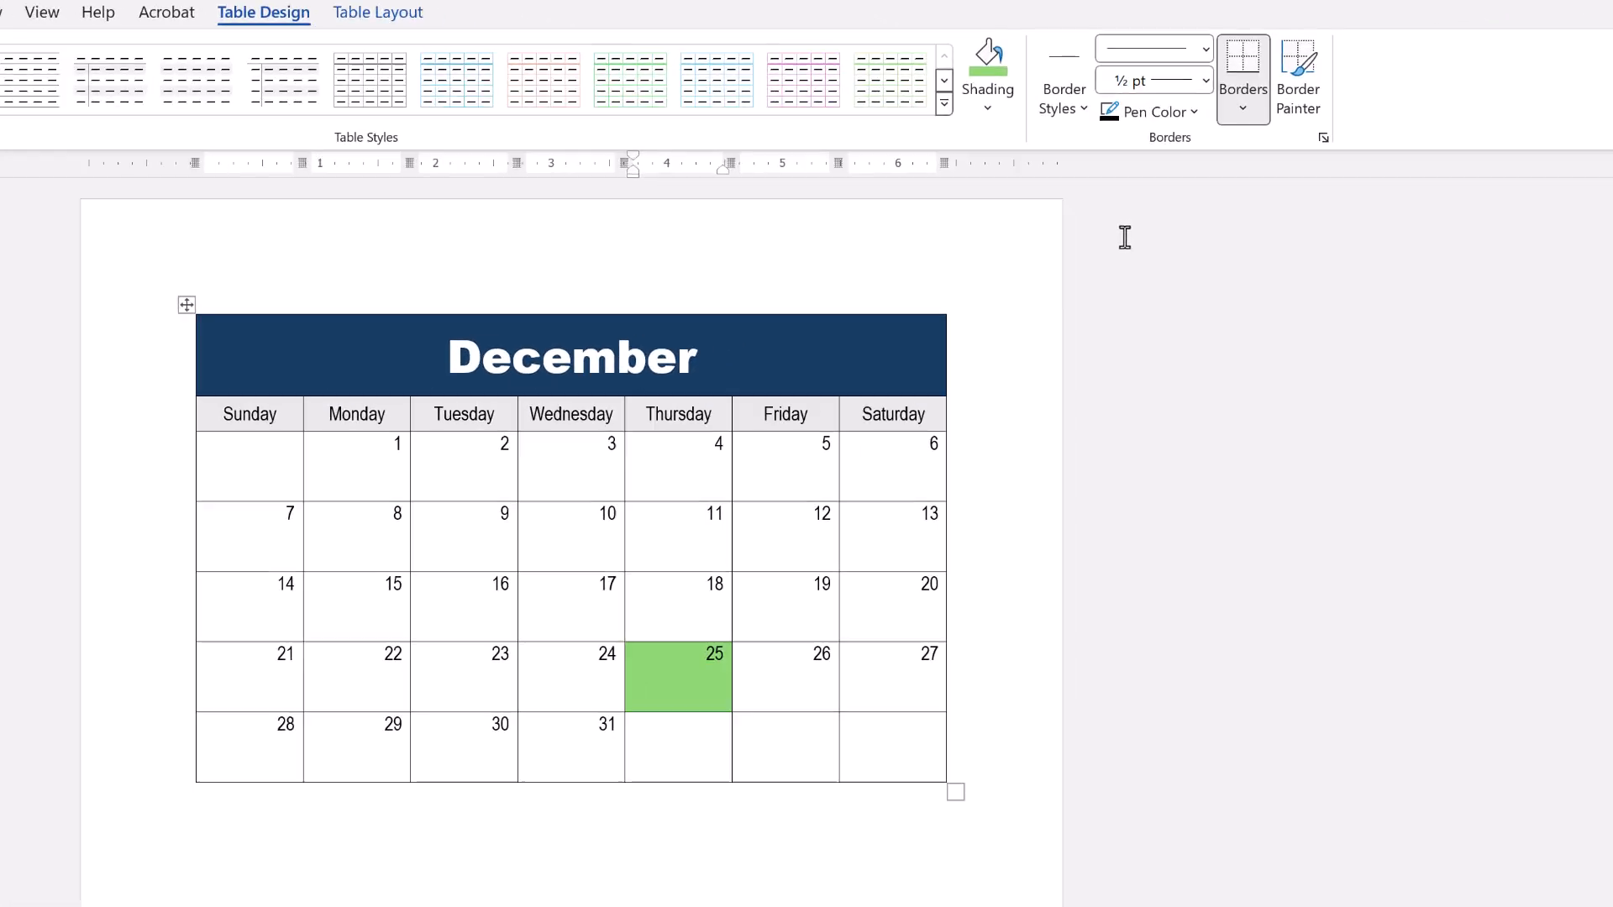
# Paint a solid 2 ¼ pt black border around the calendar's outer edge and along the line below the December title row.
pyautogui.click(1189, 32)
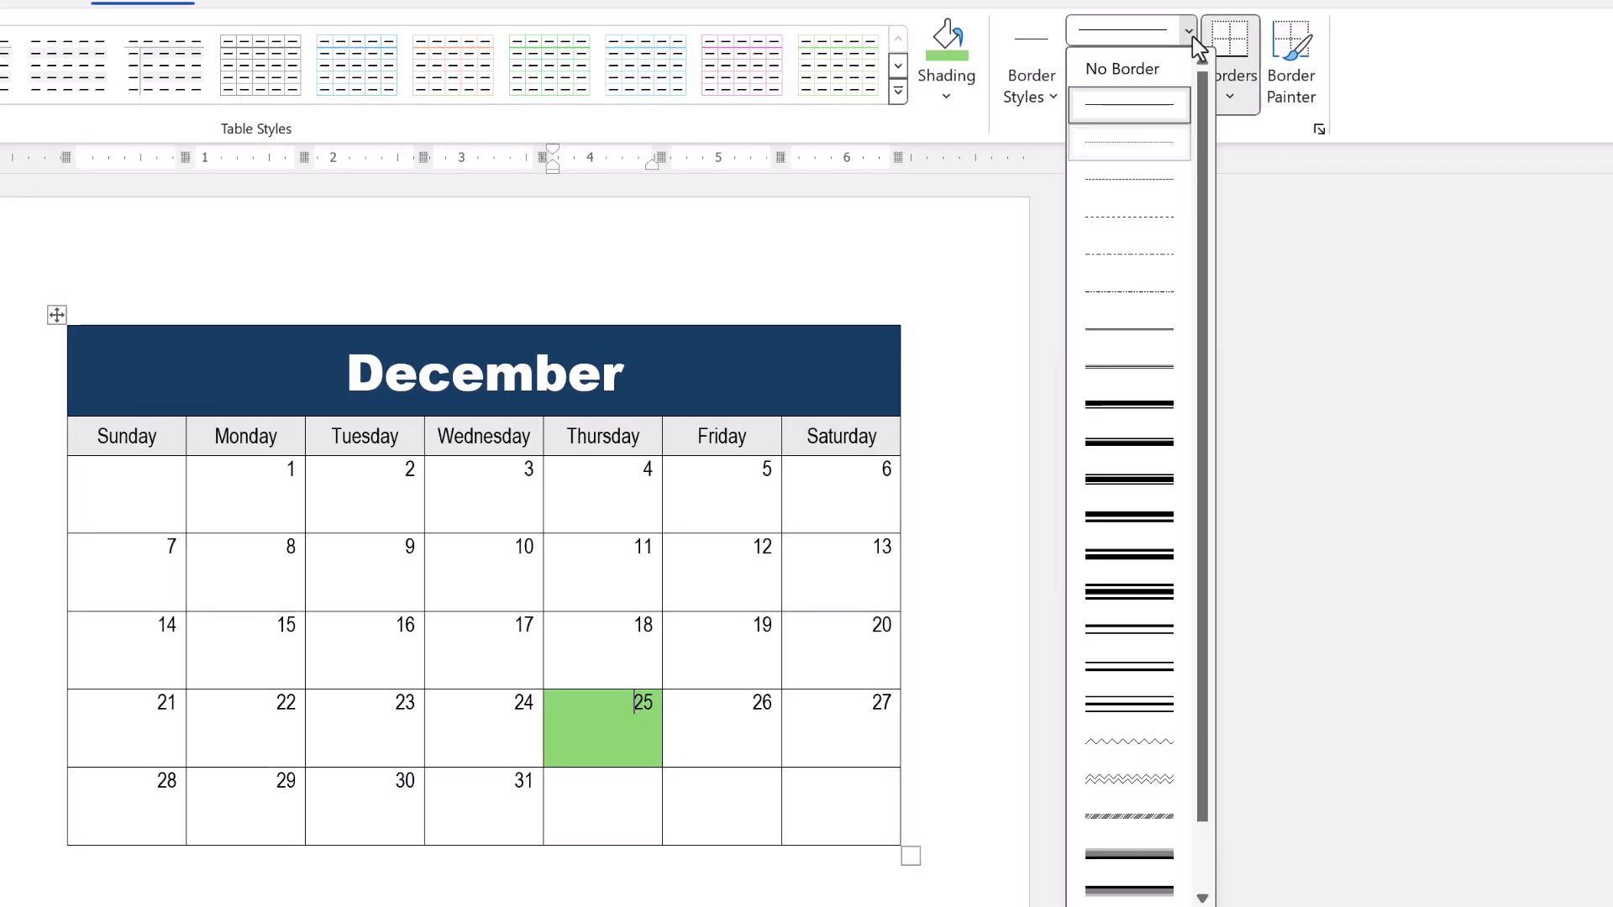
pyautogui.click(1194, 40)
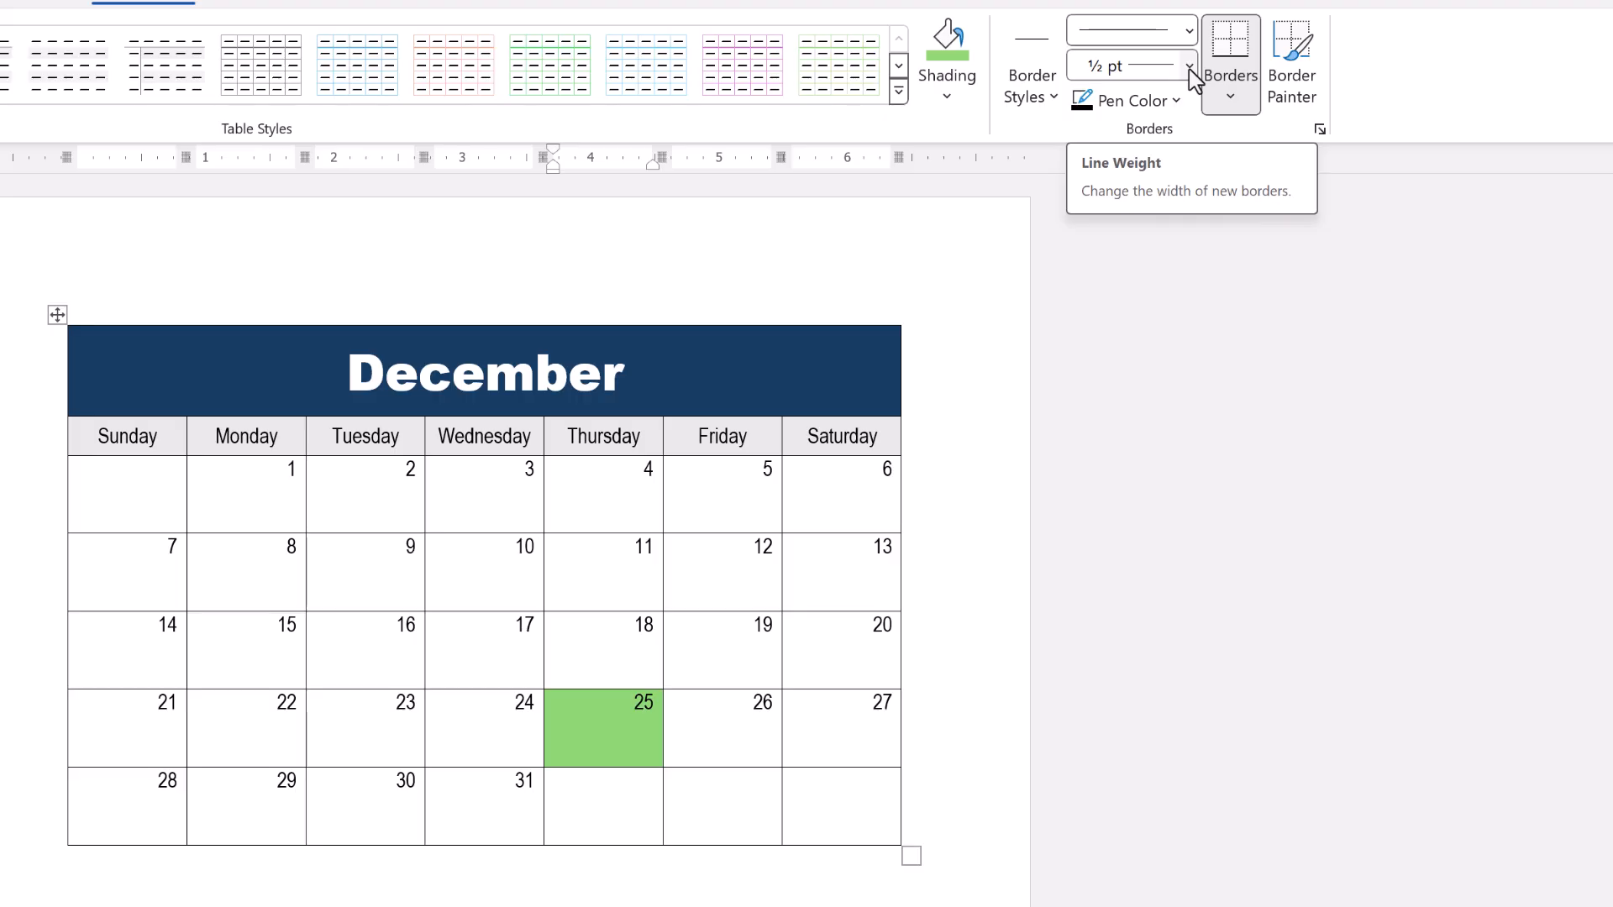
pyautogui.click(1190, 67)
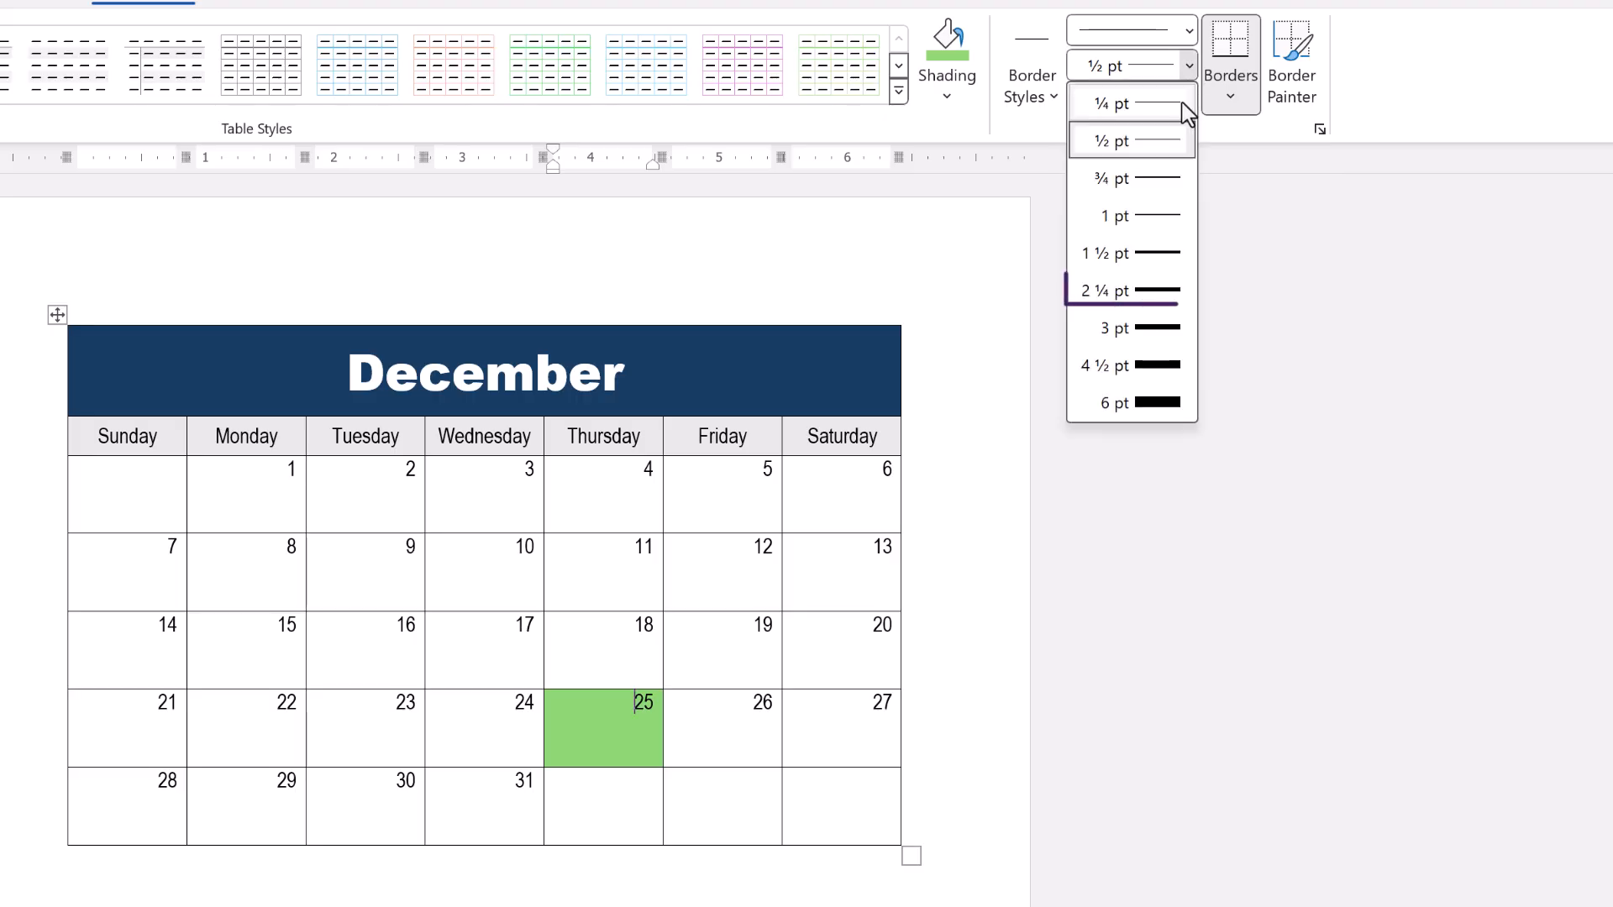
pyautogui.click(1136, 292)
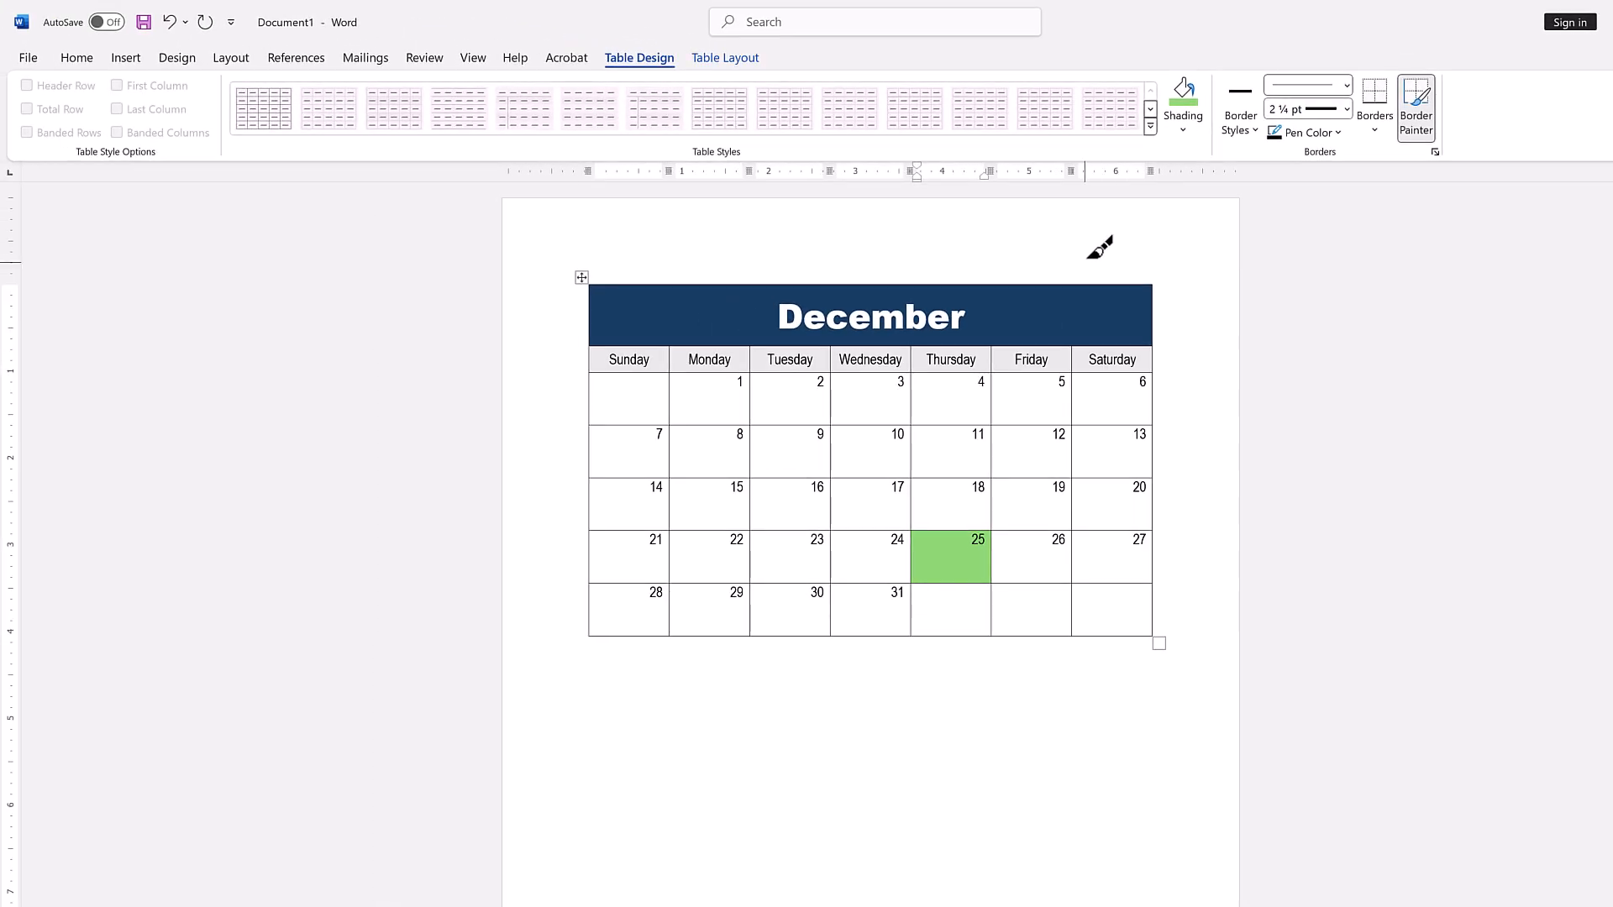
pyautogui.moveTo(583, 288)
pyautogui.mouseDown()
pyautogui.moveTo(1157, 290)
pyautogui.moveTo(1156, 622)
pyautogui.moveTo(593, 635)
pyautogui.moveTo(591, 292)
pyautogui.mouseUp()
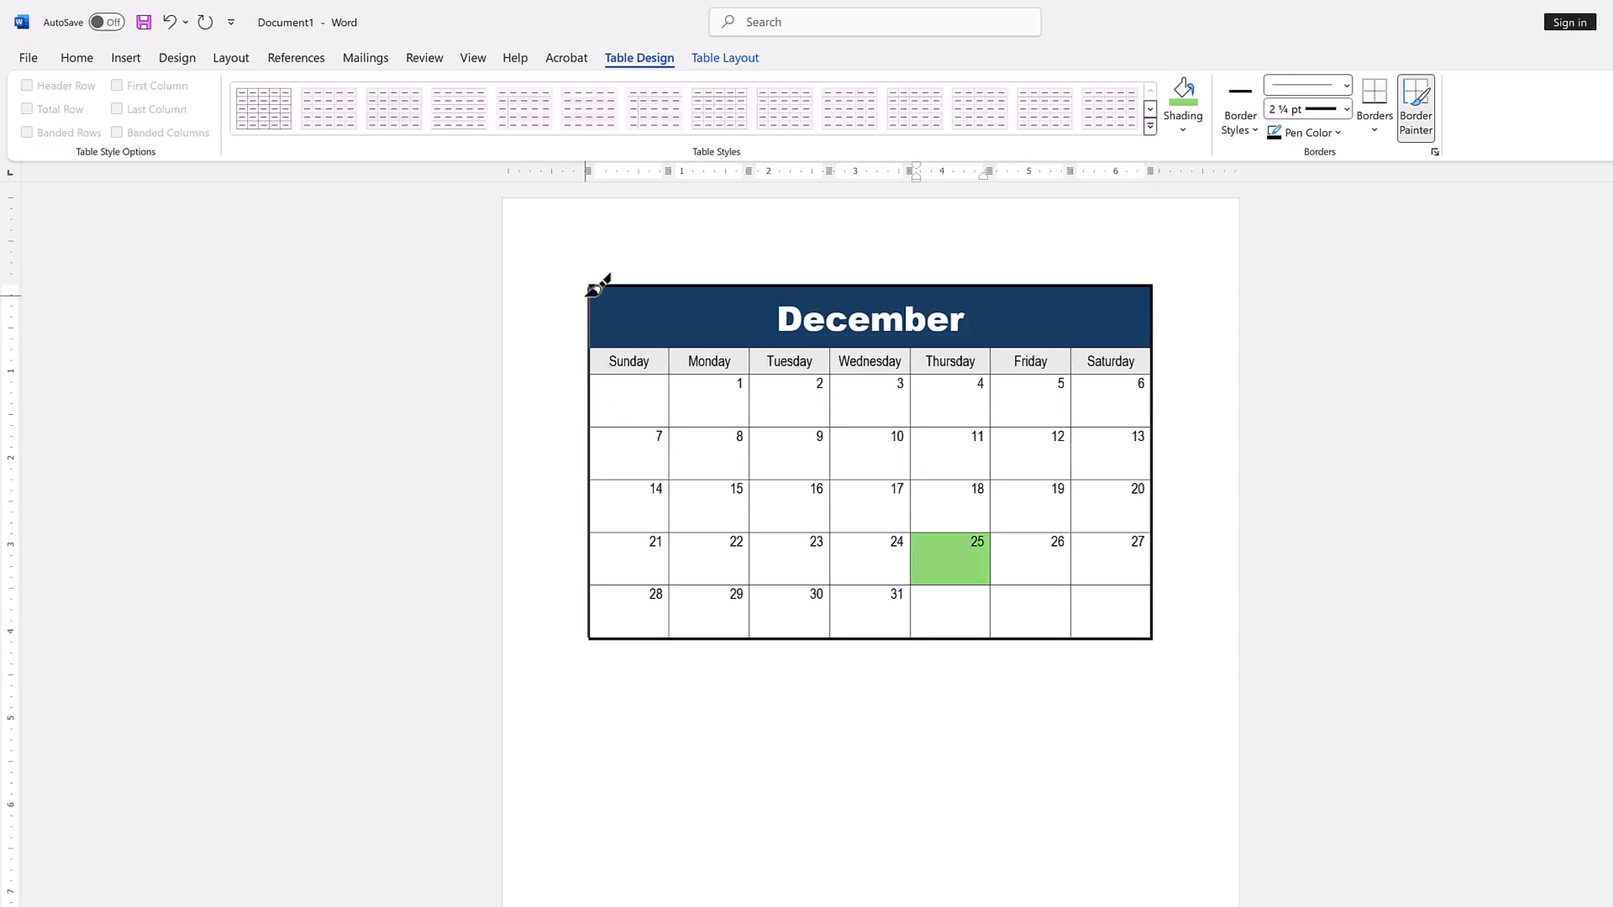
pyautogui.moveTo(622, 347); pyautogui.dragTo(1153, 349)
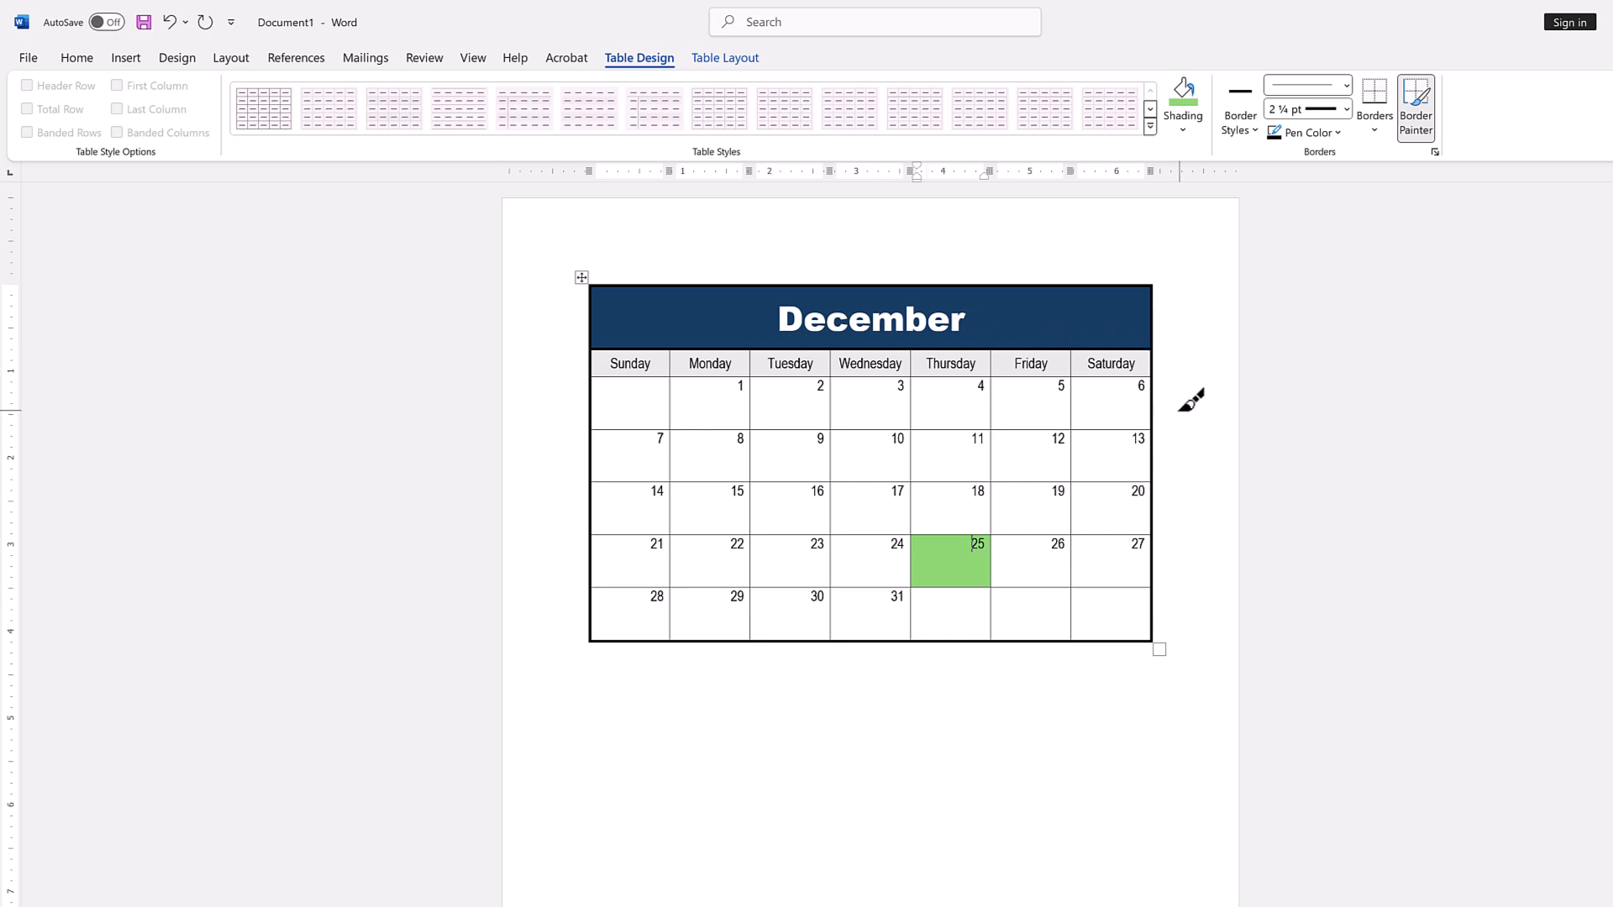
# Paint the vertical lines between the weekday columns with a 1 ½ pt red border, from the weekday names down to the last week.
pyautogui.click(1347, 109)
pyautogui.click(1311, 236)
pyautogui.click(1339, 134)
pyautogui.click(1287, 332)
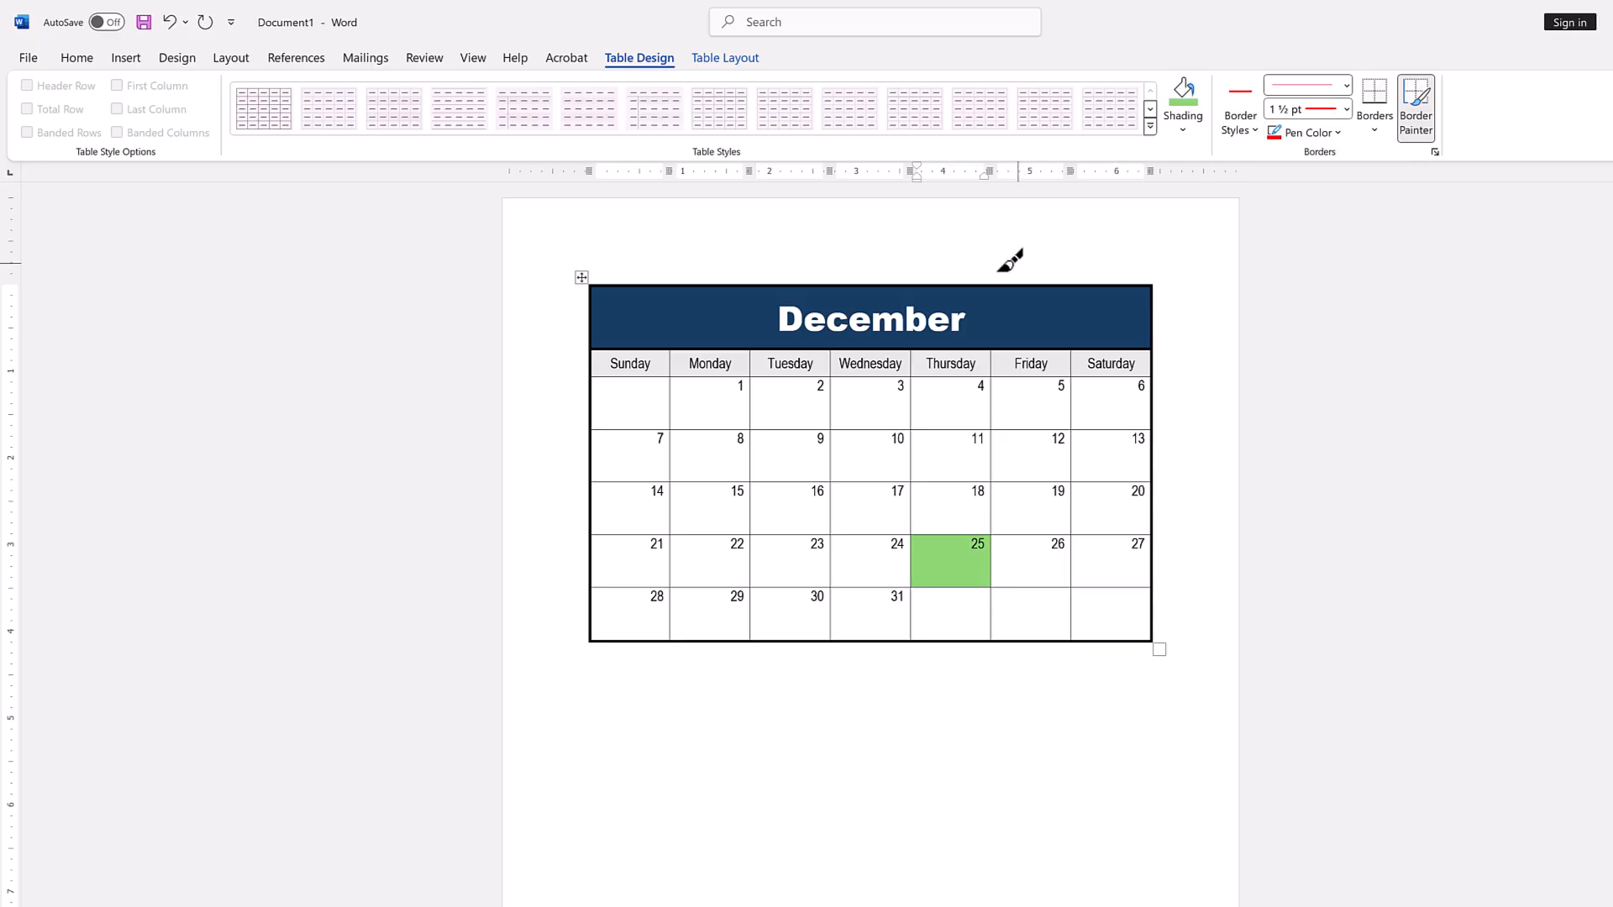
pyautogui.moveTo(671, 351)
pyautogui.mouseDown()
pyautogui.moveTo(673, 631)
pyautogui.moveTo(685, 625)
pyautogui.mouseUp()
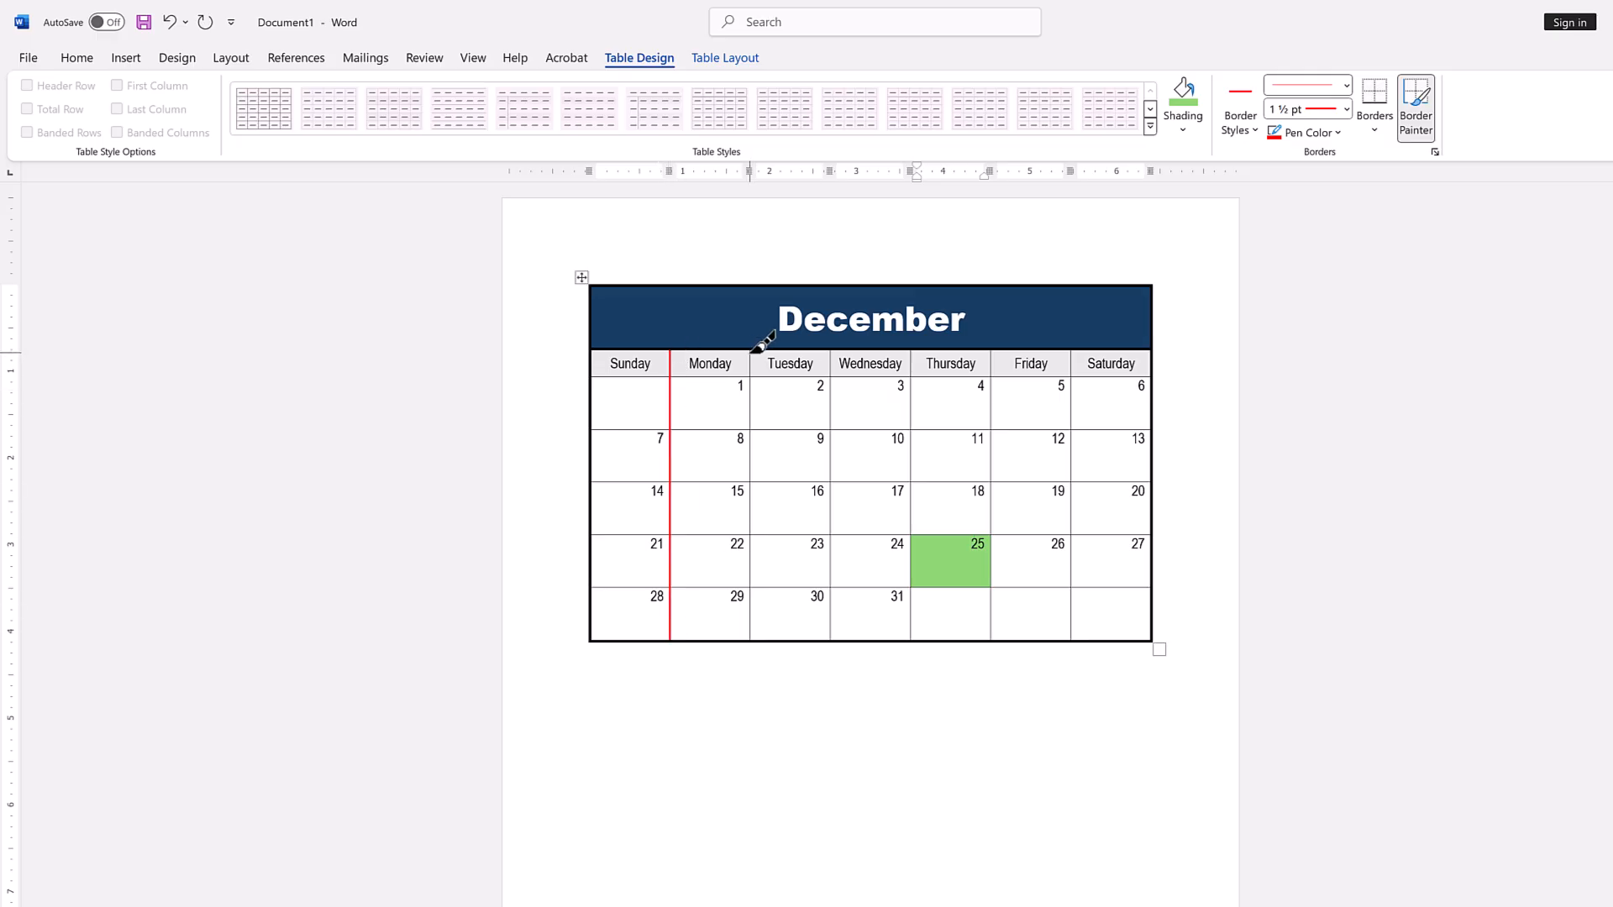
pyautogui.moveTo(750, 353); pyautogui.dragTo(750, 631)
pyautogui.moveTo(830, 353)
pyautogui.mouseDown()
pyautogui.moveTo(846, 565)
pyautogui.moveTo(831, 631)
pyautogui.mouseUp()
pyautogui.moveTo(910, 353); pyautogui.dragTo(909, 631)
pyautogui.moveTo(991, 352); pyautogui.dragTo(992, 631)
pyautogui.moveTo(1071, 352); pyautogui.dragTo(1075, 630)
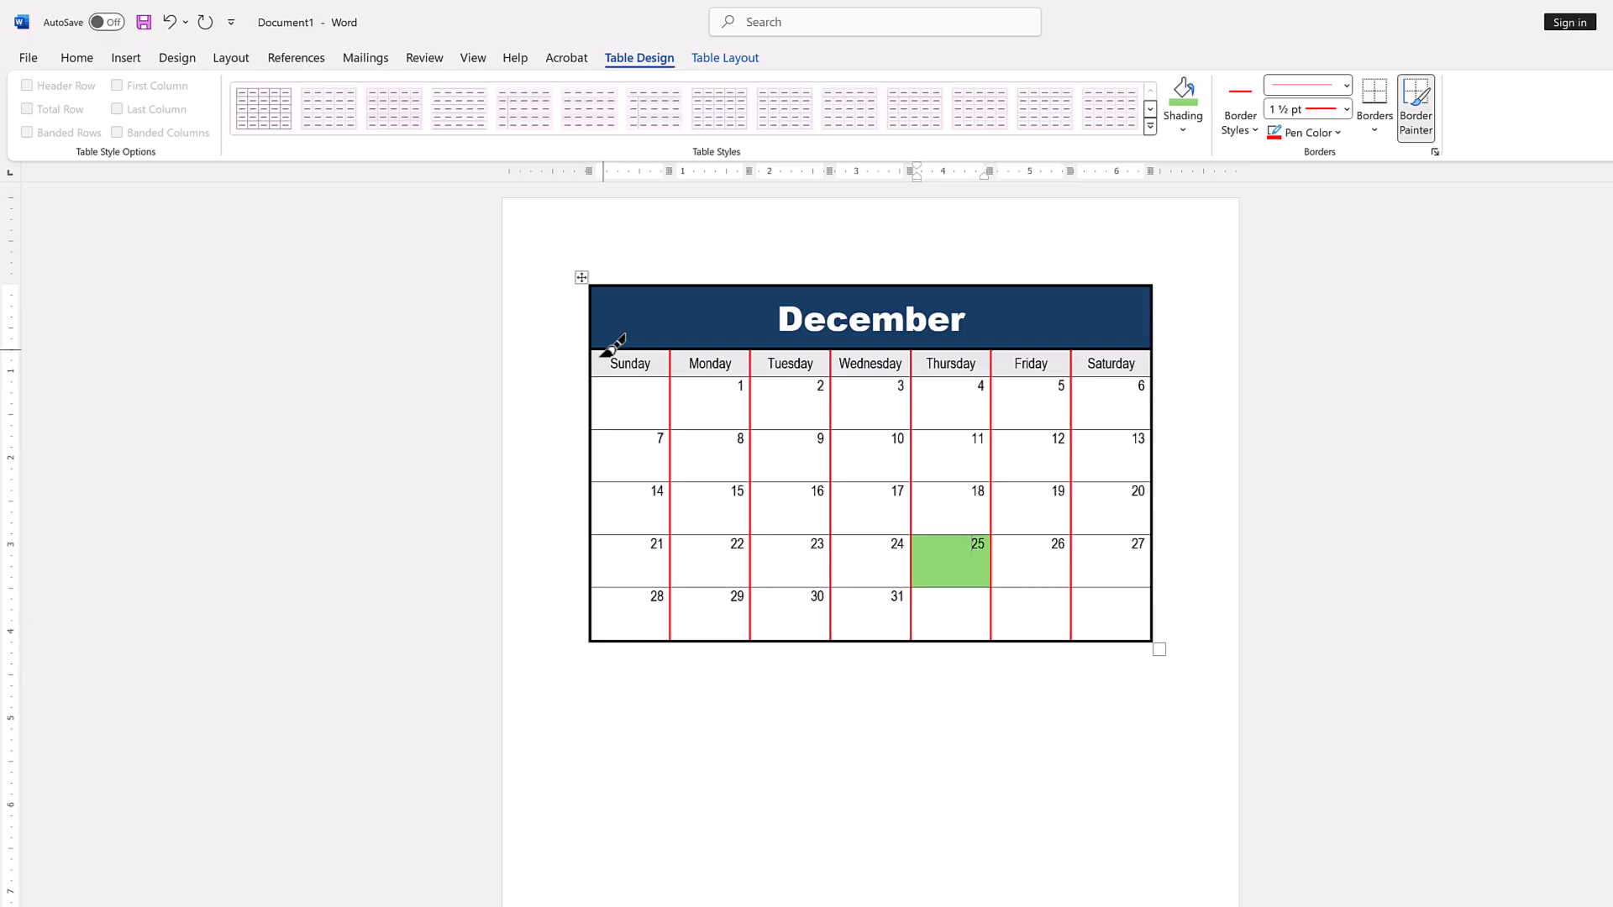
# Paint the horizontal lines below the weekday names and between the date rows with the same red border, and stop border painting.
pyautogui.moveTo(594, 377); pyautogui.dragTo(896, 376)
pyautogui.moveTo(598, 431); pyautogui.dragTo(1048, 434)
pyautogui.moveTo(595, 485); pyautogui.dragTo(1147, 484)
pyautogui.moveTo(598, 538); pyautogui.dragTo(1067, 540)
pyautogui.moveTo(599, 593); pyautogui.dragTo(1146, 594)
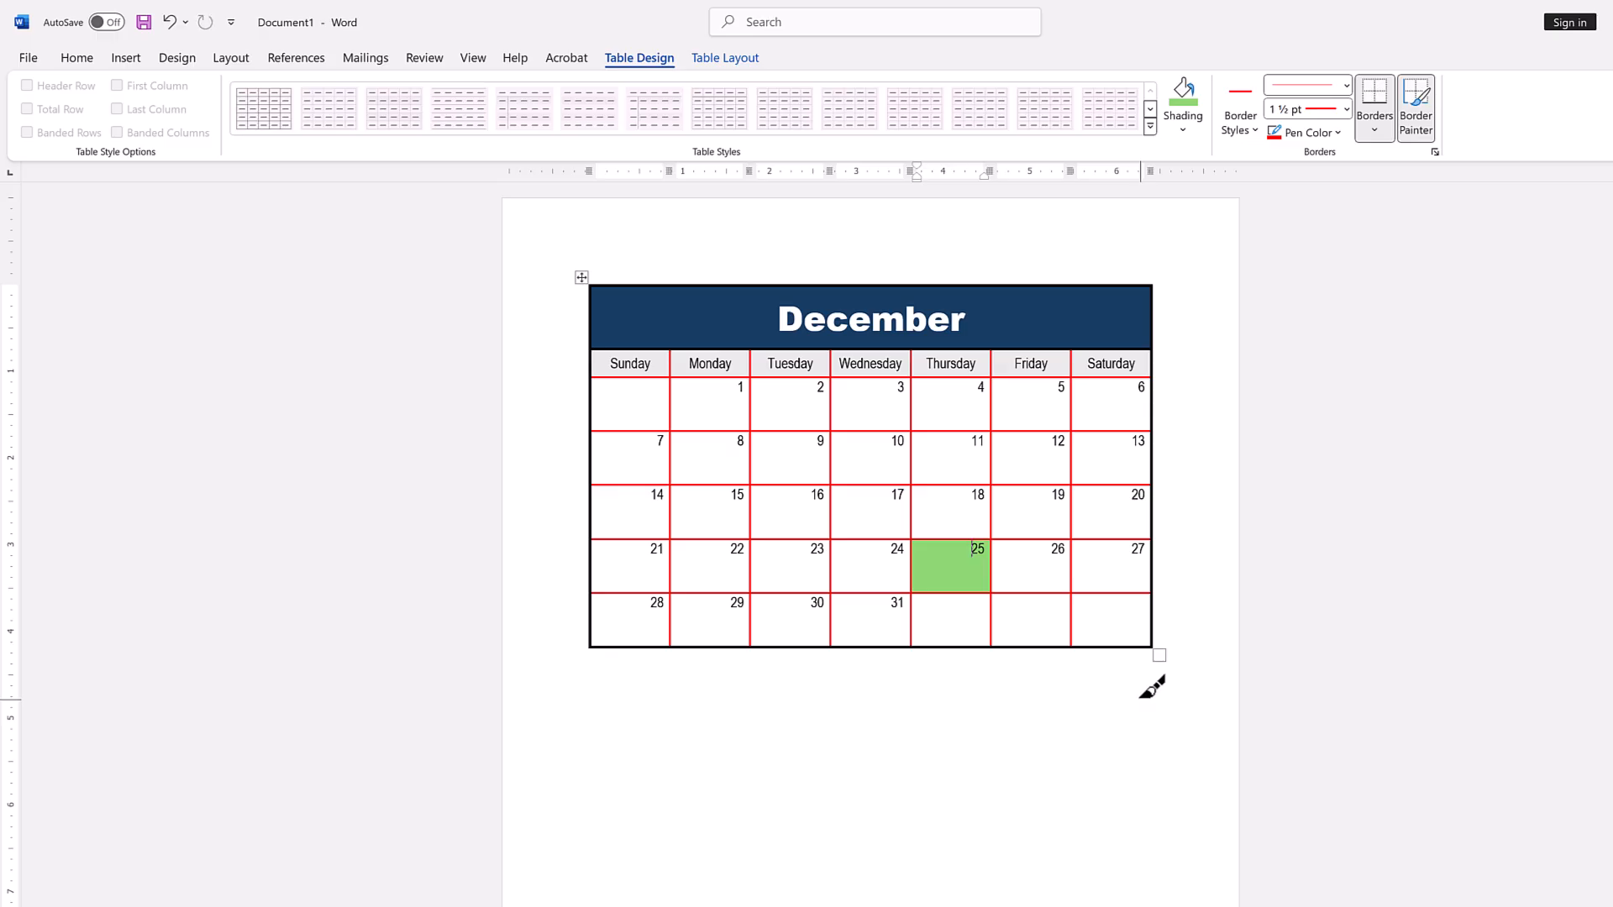
pyautogui.press('Escape')
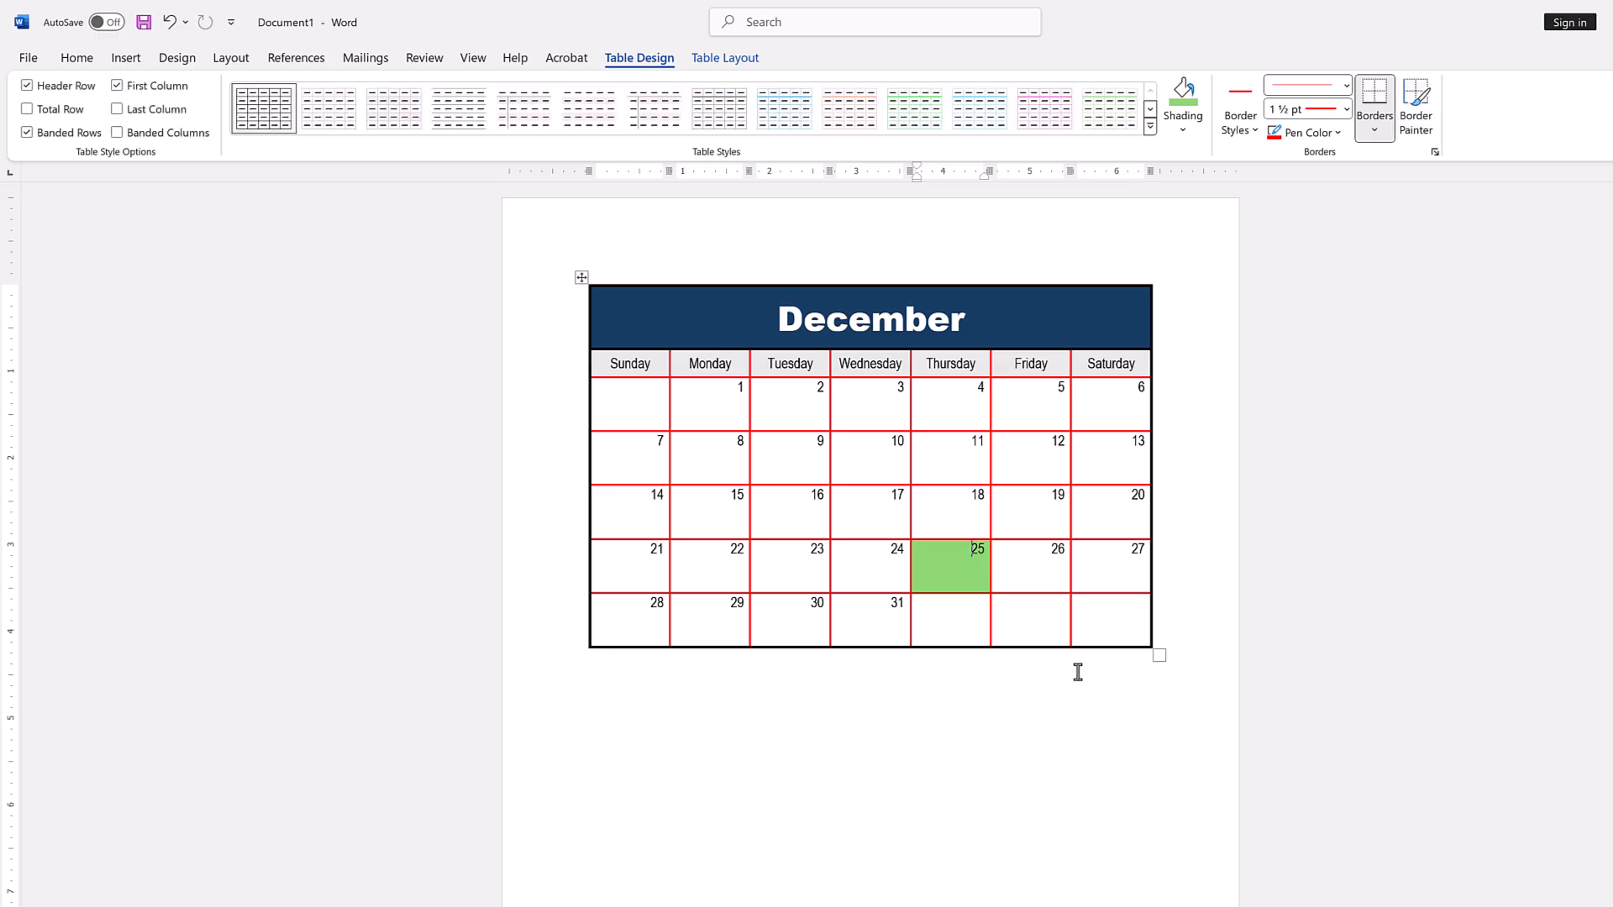